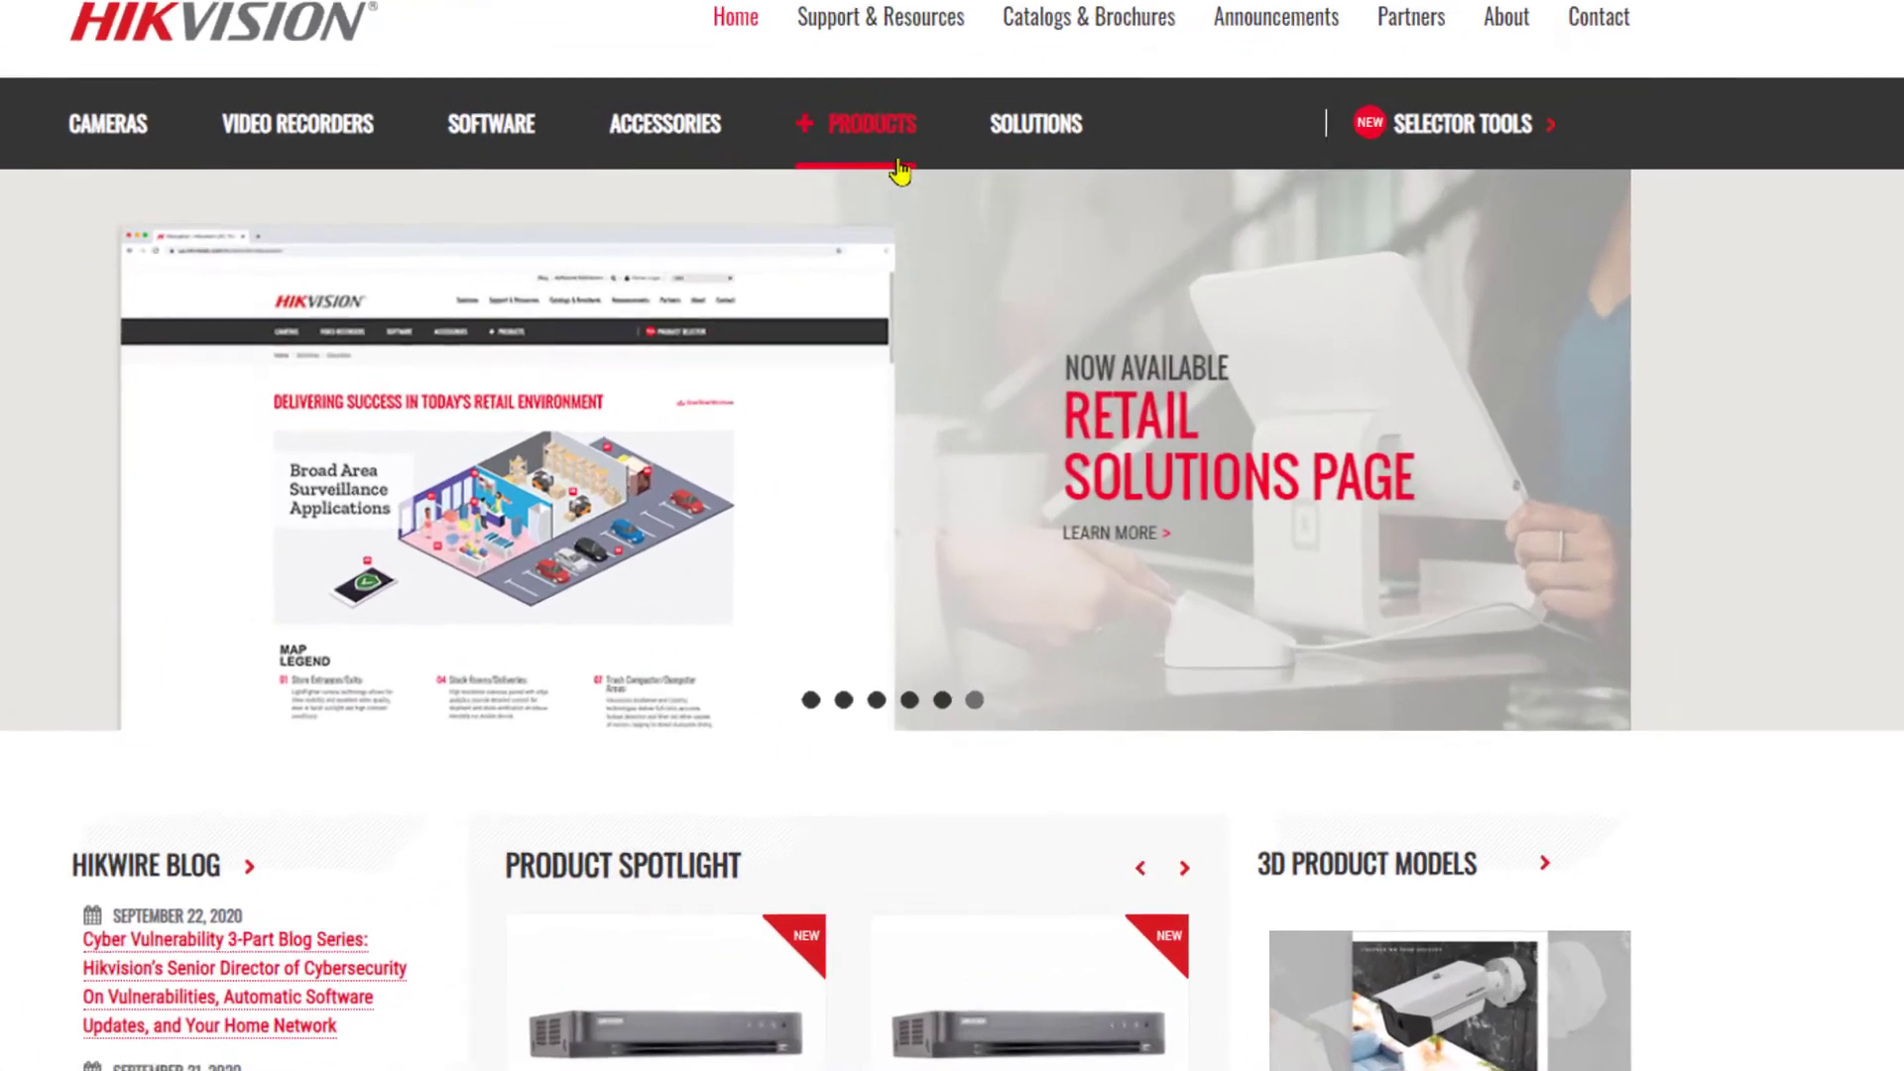
- Open the DS-K1T671TM-3XF product page, accept the firmware licence, and cancel the Save As dialog
{"action": "mouse_move", "coordinate": [976, 290]}
{"action": "mouse_move", "coordinate": [872, 179]}
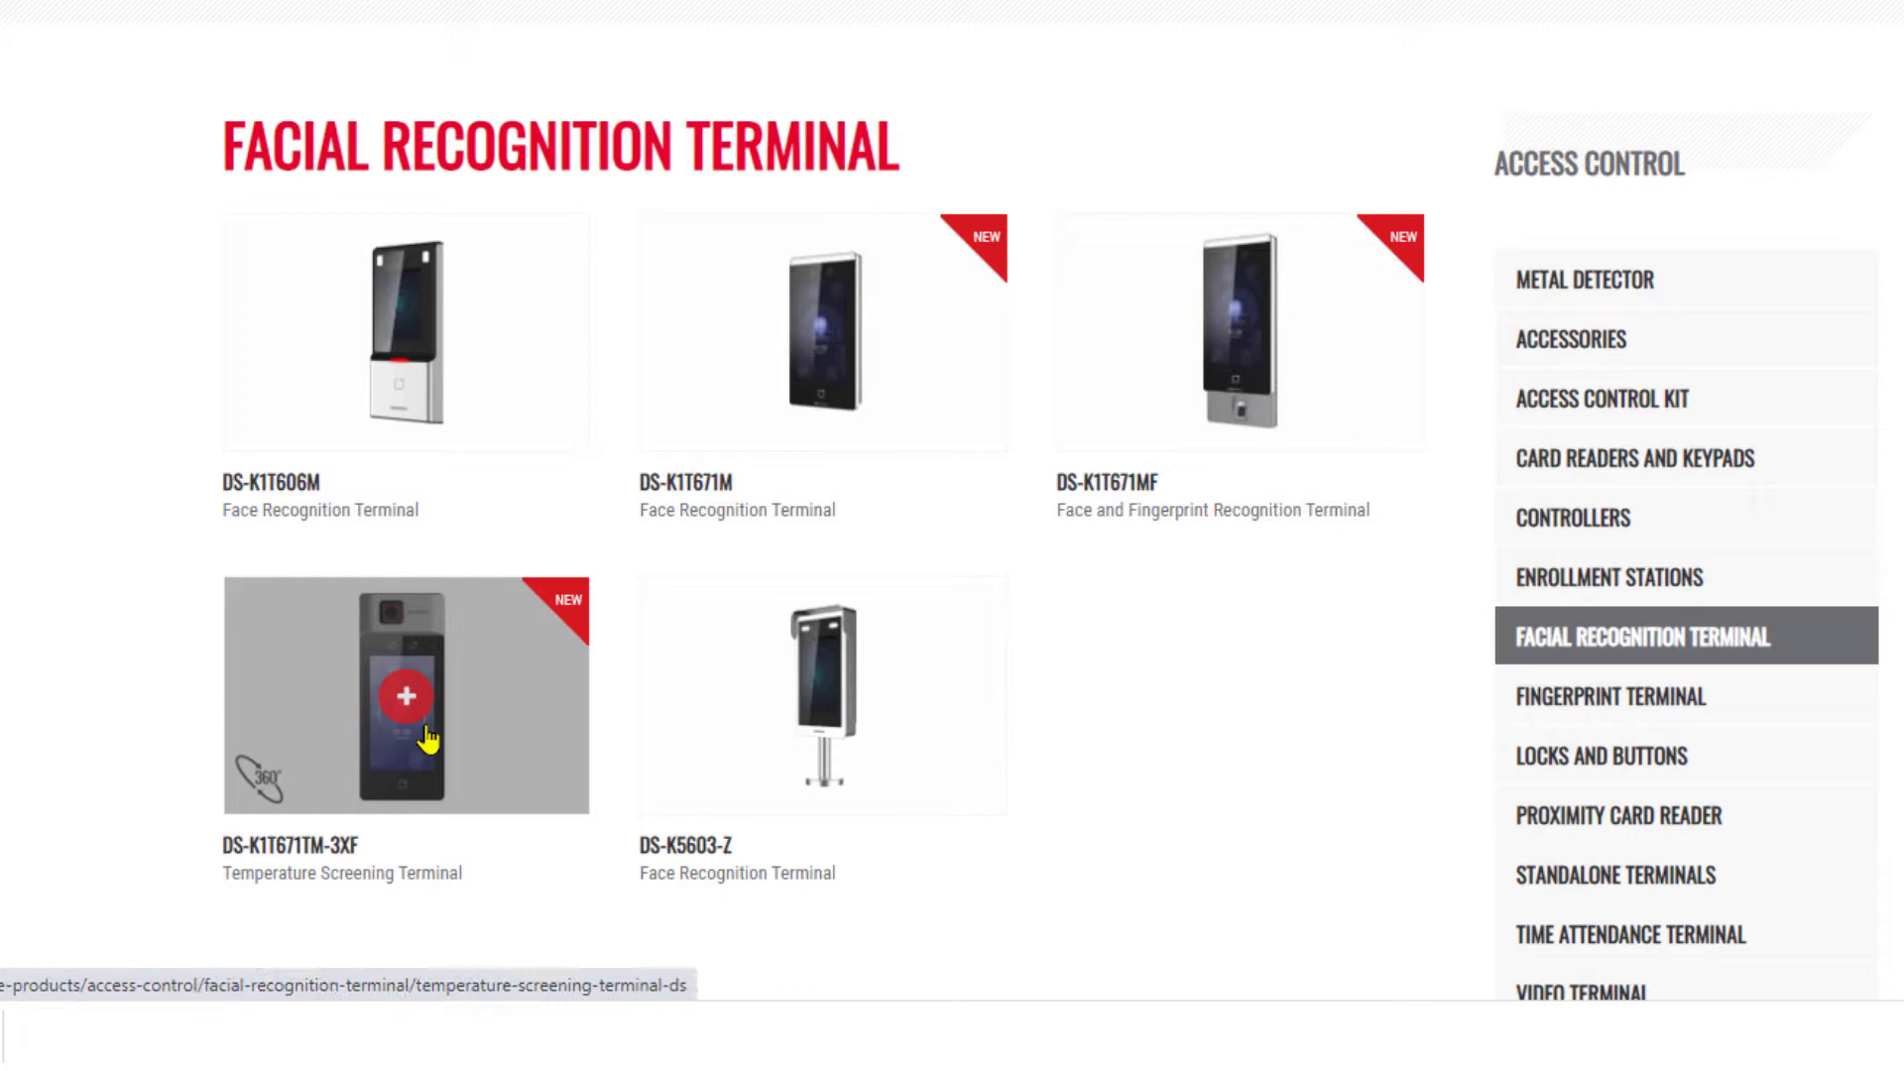
{"action": "left_click", "coordinate": [429, 739]}
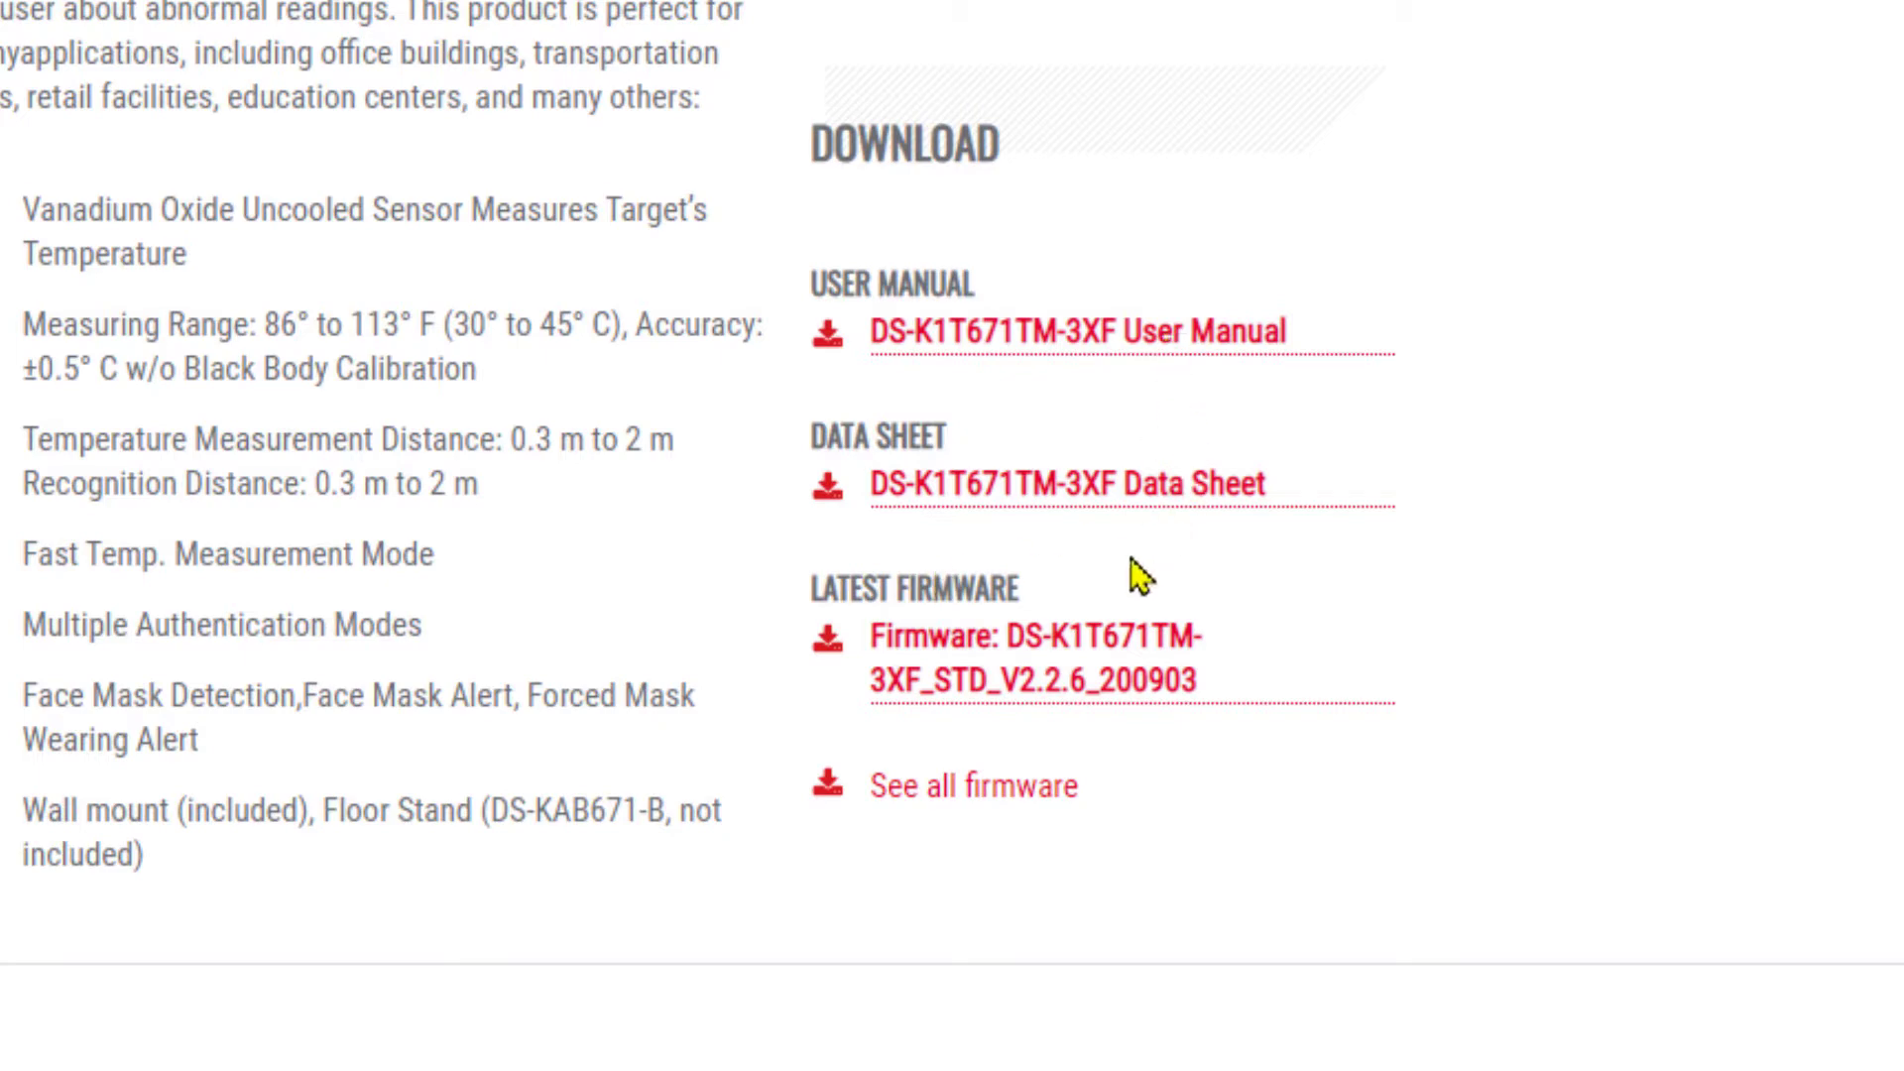
{"action": "left_click", "coordinate": [1076, 650]}
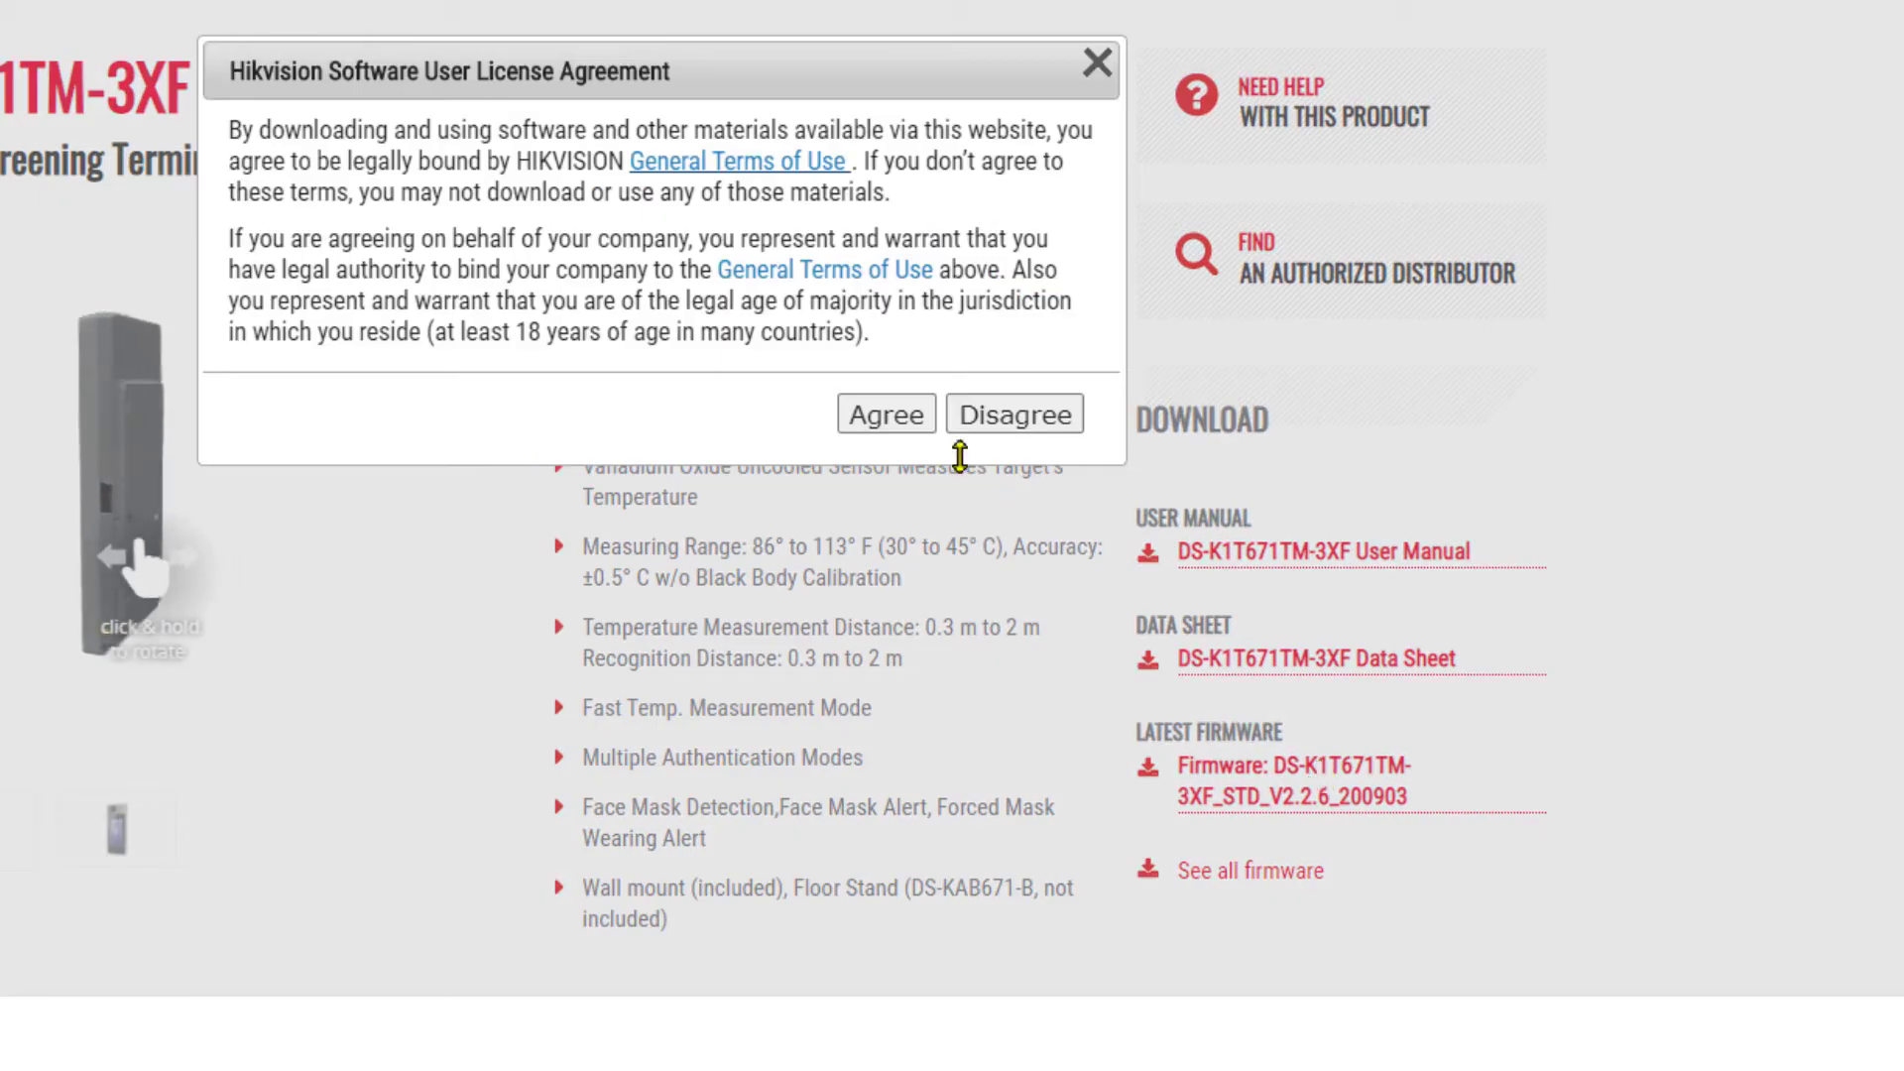
{"action": "left_click", "coordinate": [886, 416]}
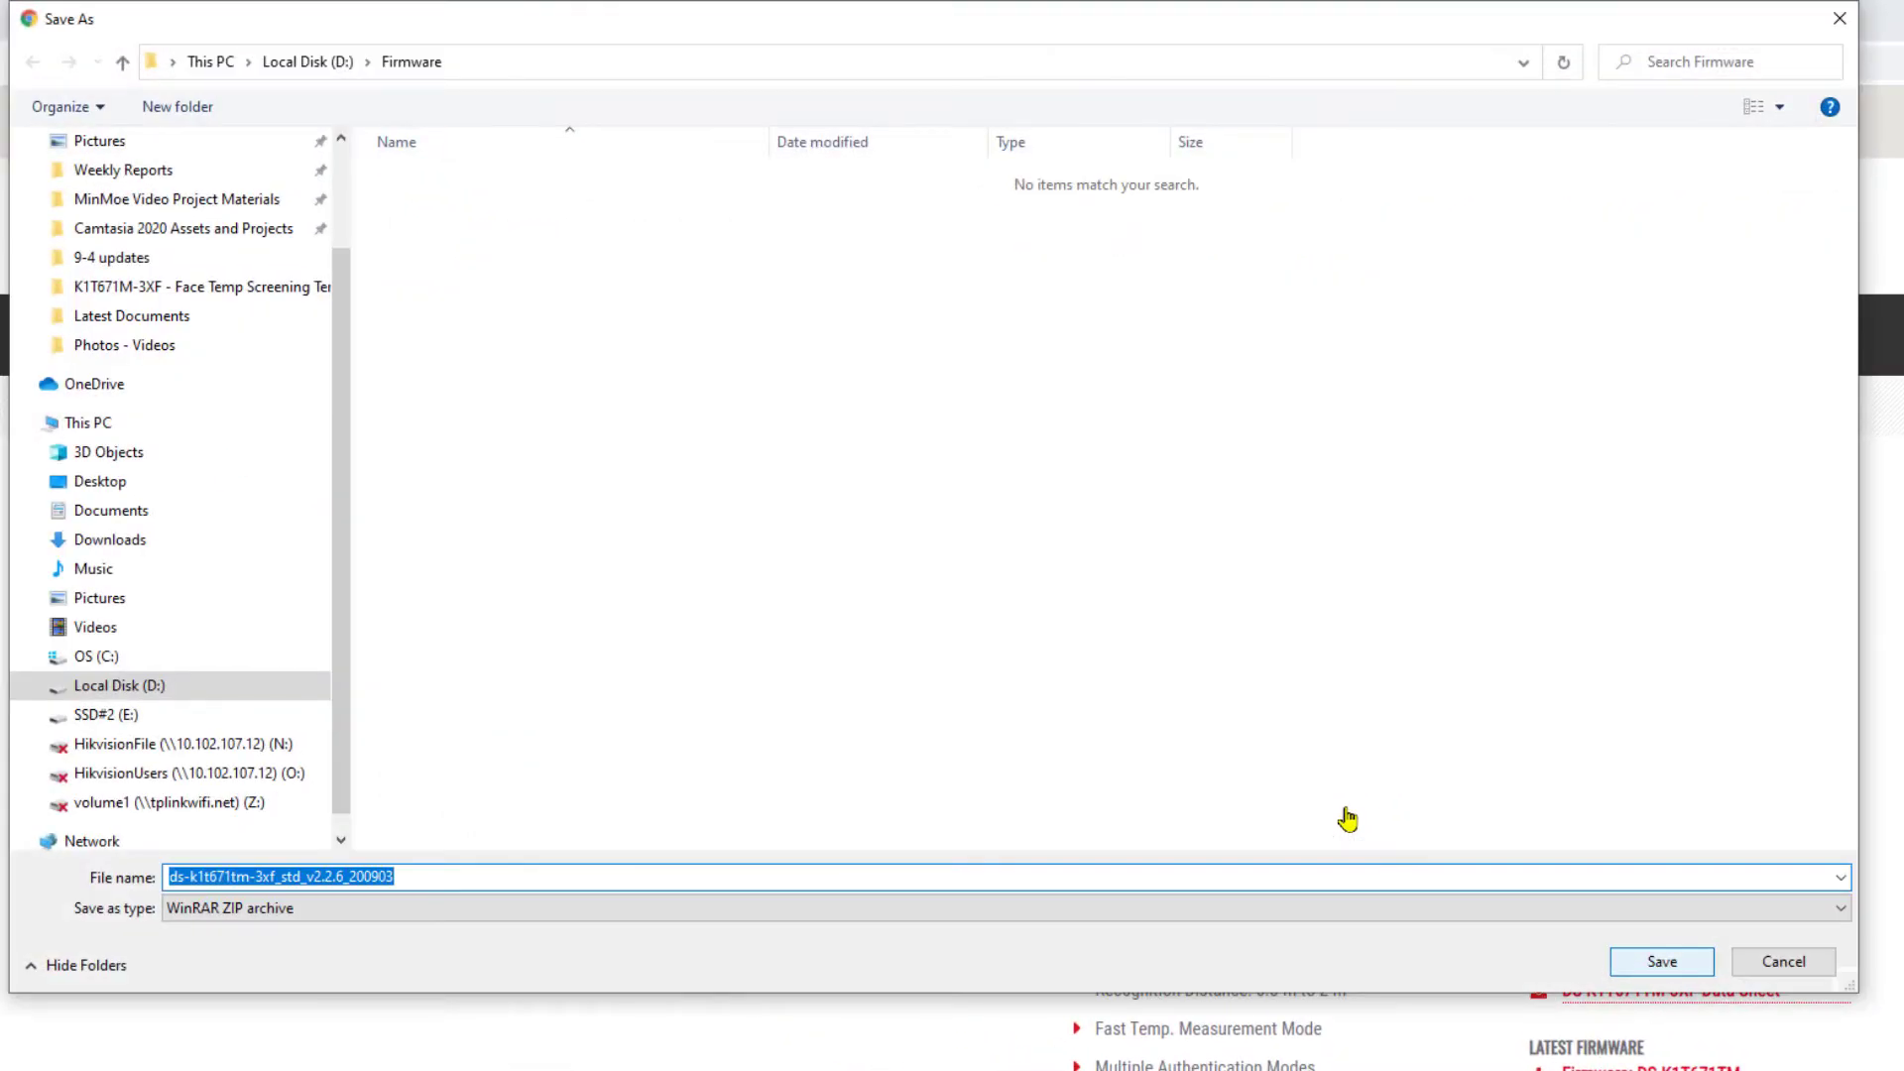
{"action": "left_click", "coordinate": [1786, 963]}
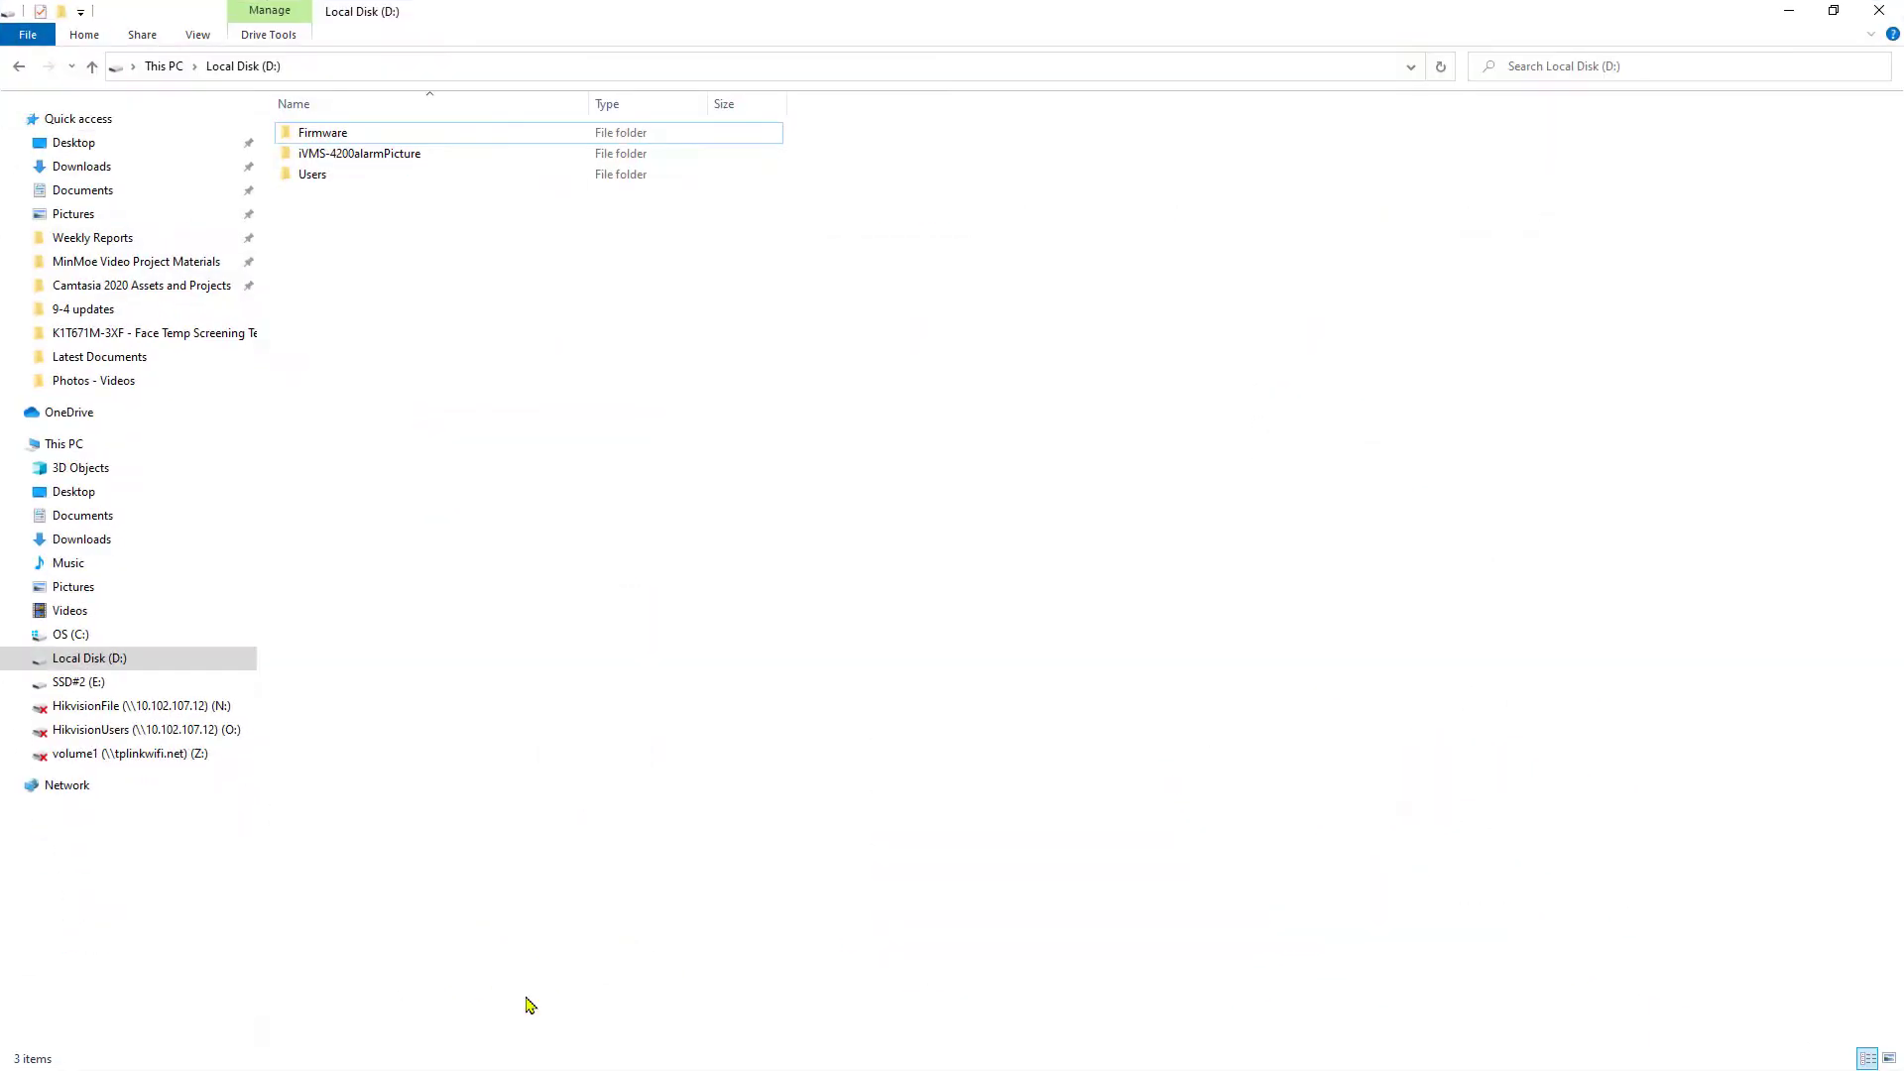
- Open the Firmware folder on Local Disk (D:)
{"action": "left_click", "coordinate": [129, 658]}
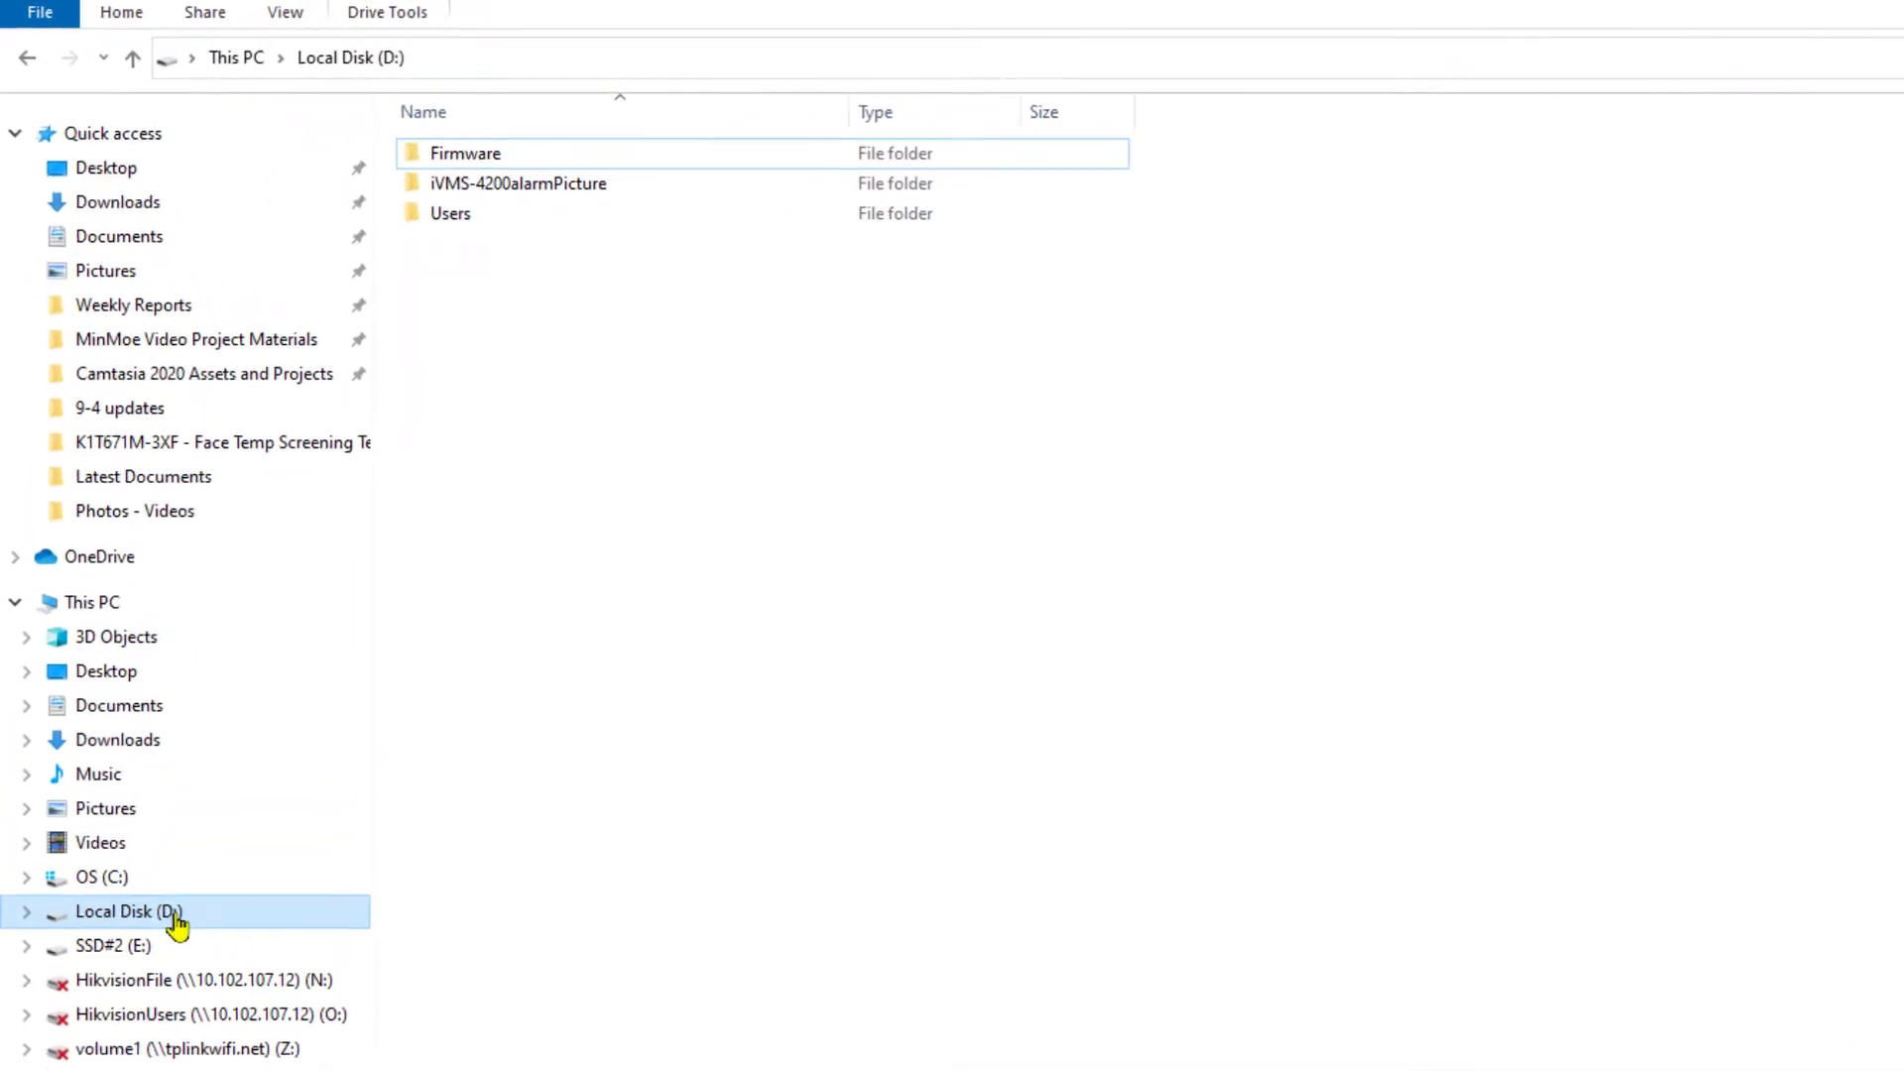
{"action": "left_click", "coordinate": [486, 165]}
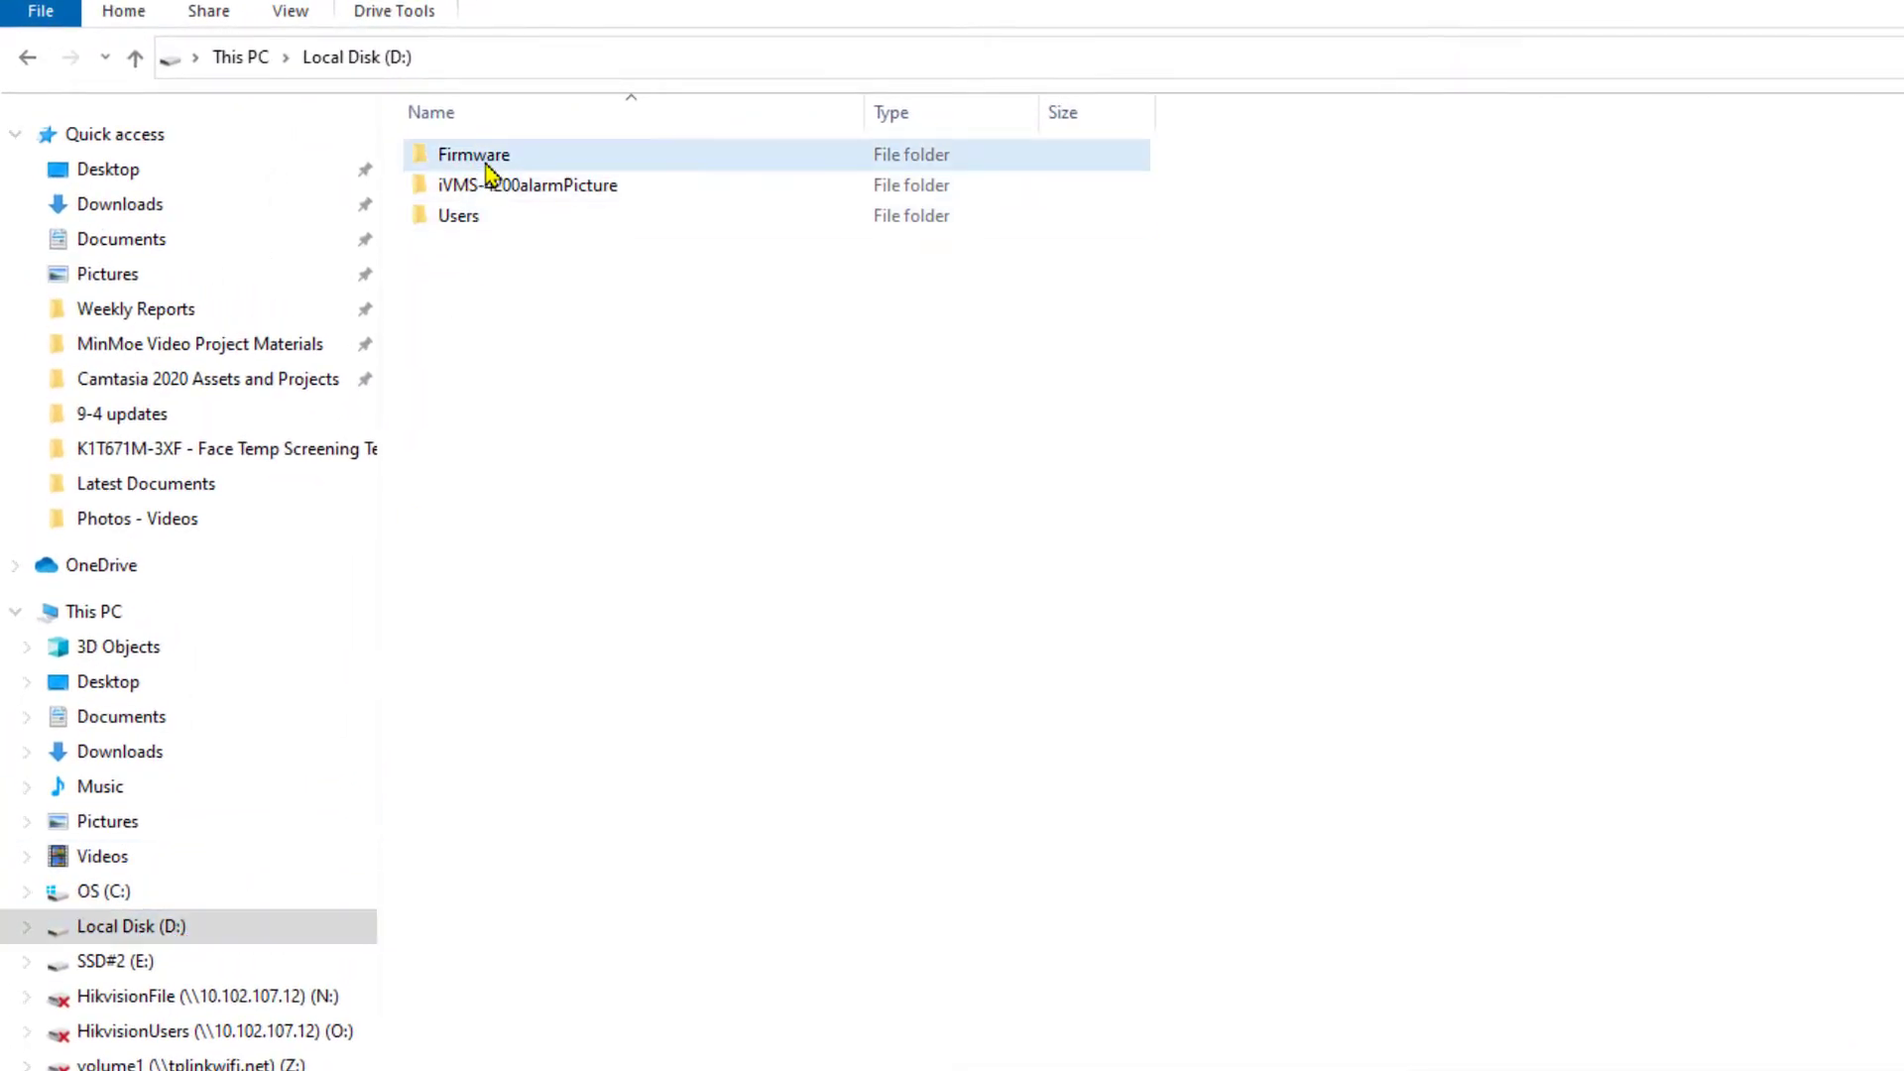
{"action": "double_click", "coordinate": [487, 163]}
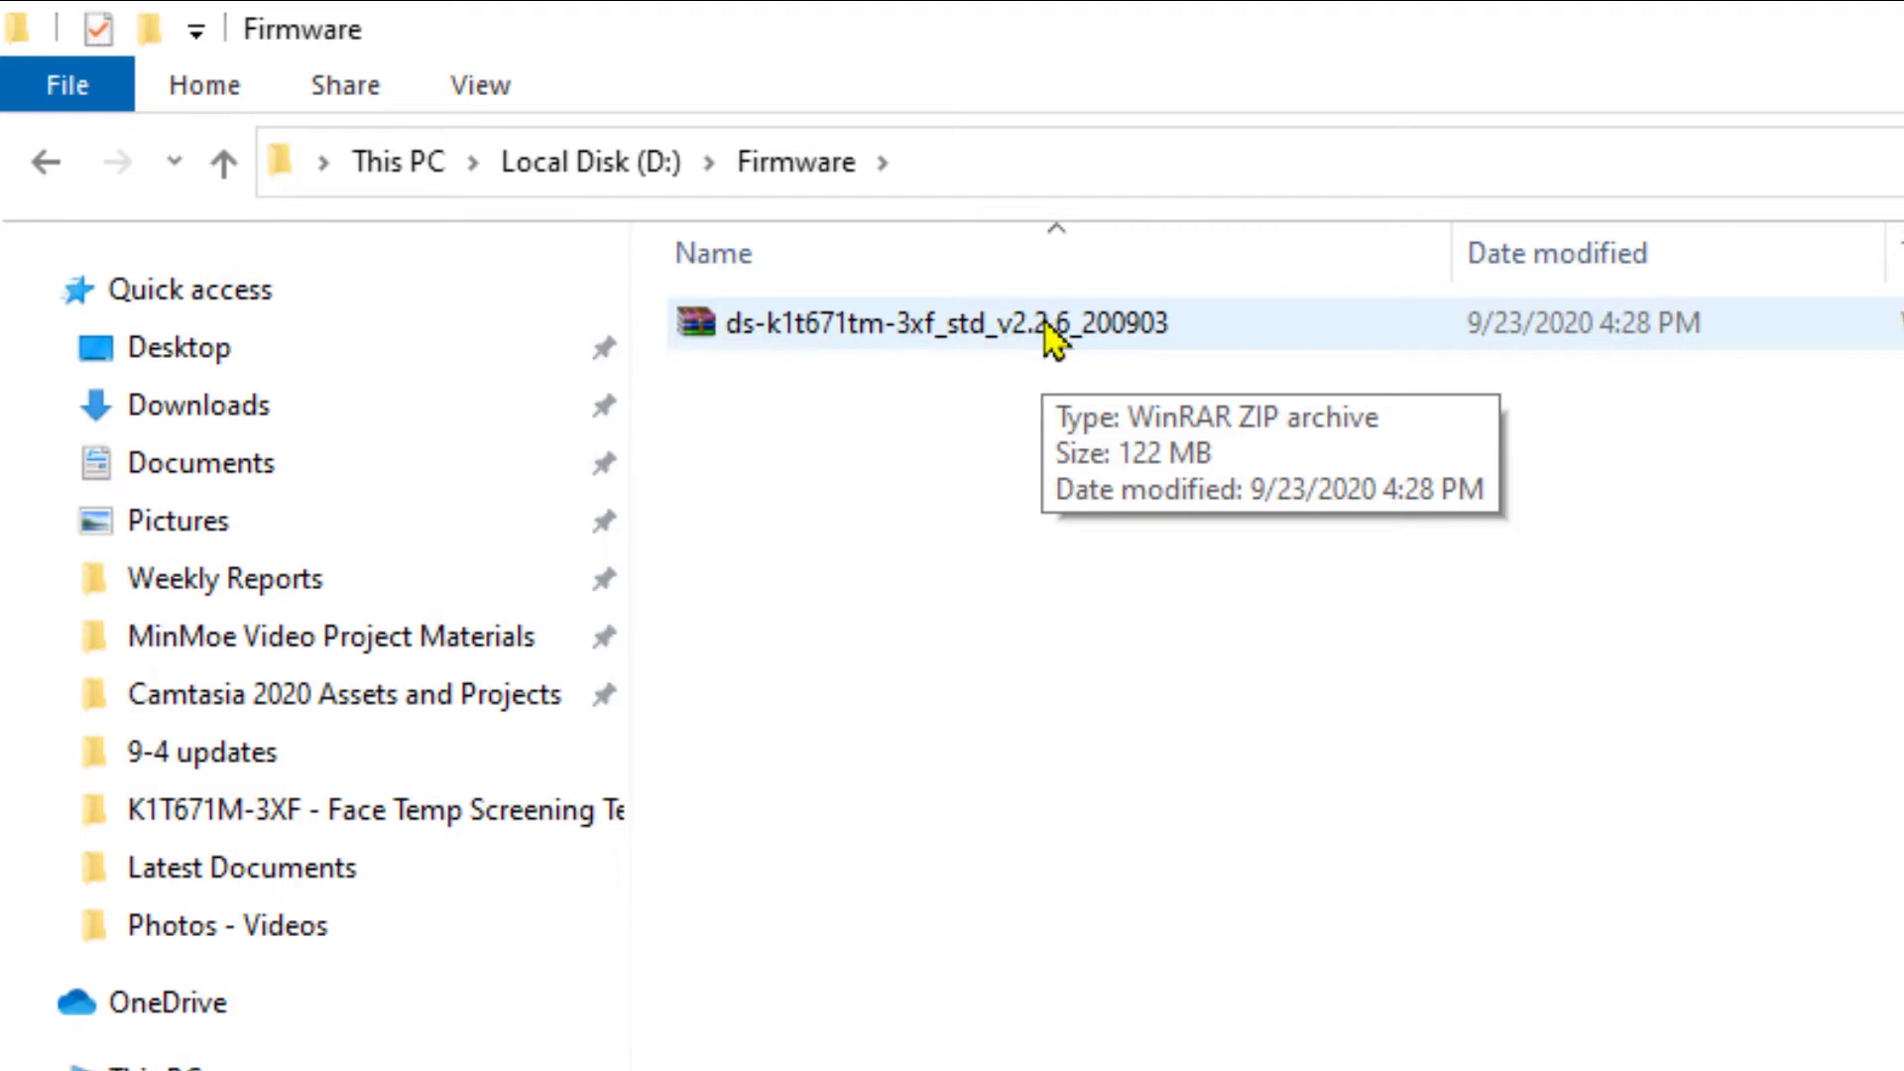
- Extract the firmware archive to its default folder, open it, and select the inner zip
{"action": "right_click", "coordinate": [1049, 335]}
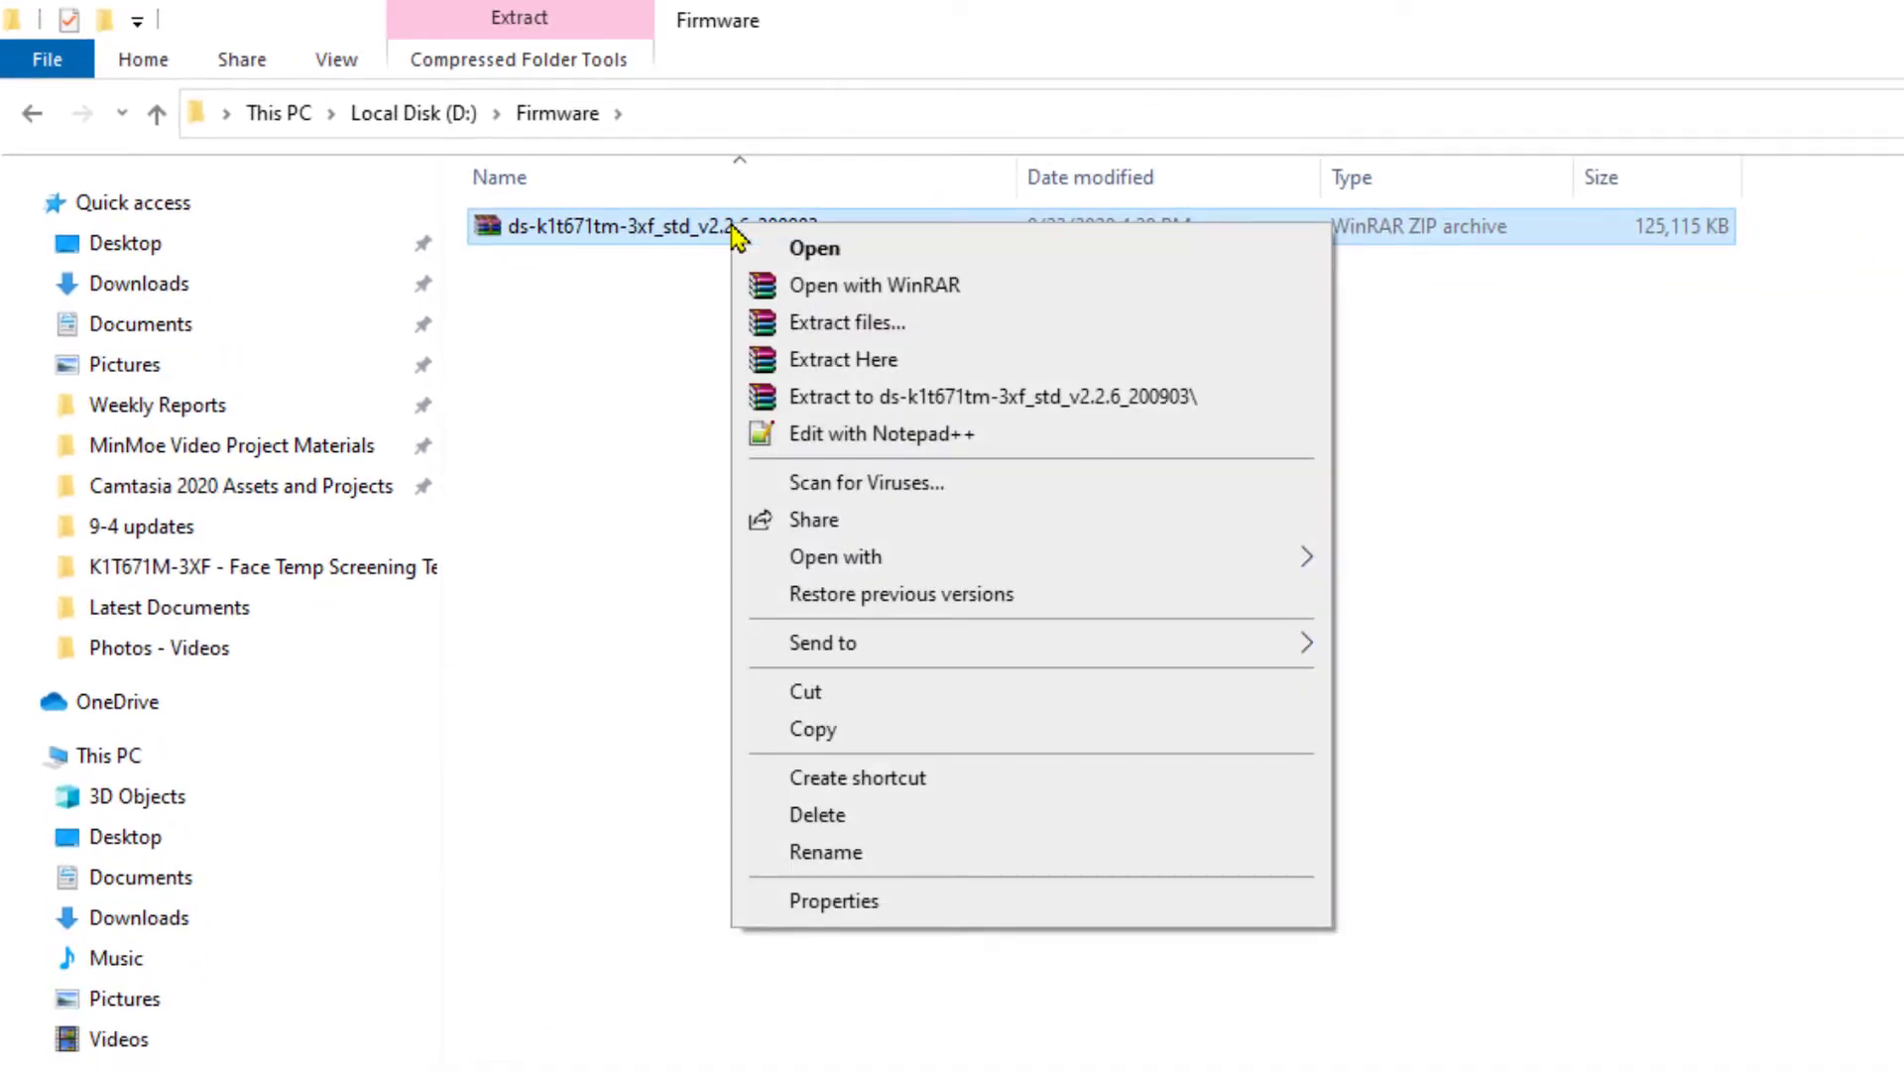
{"action": "left_click", "coordinate": [812, 321]}
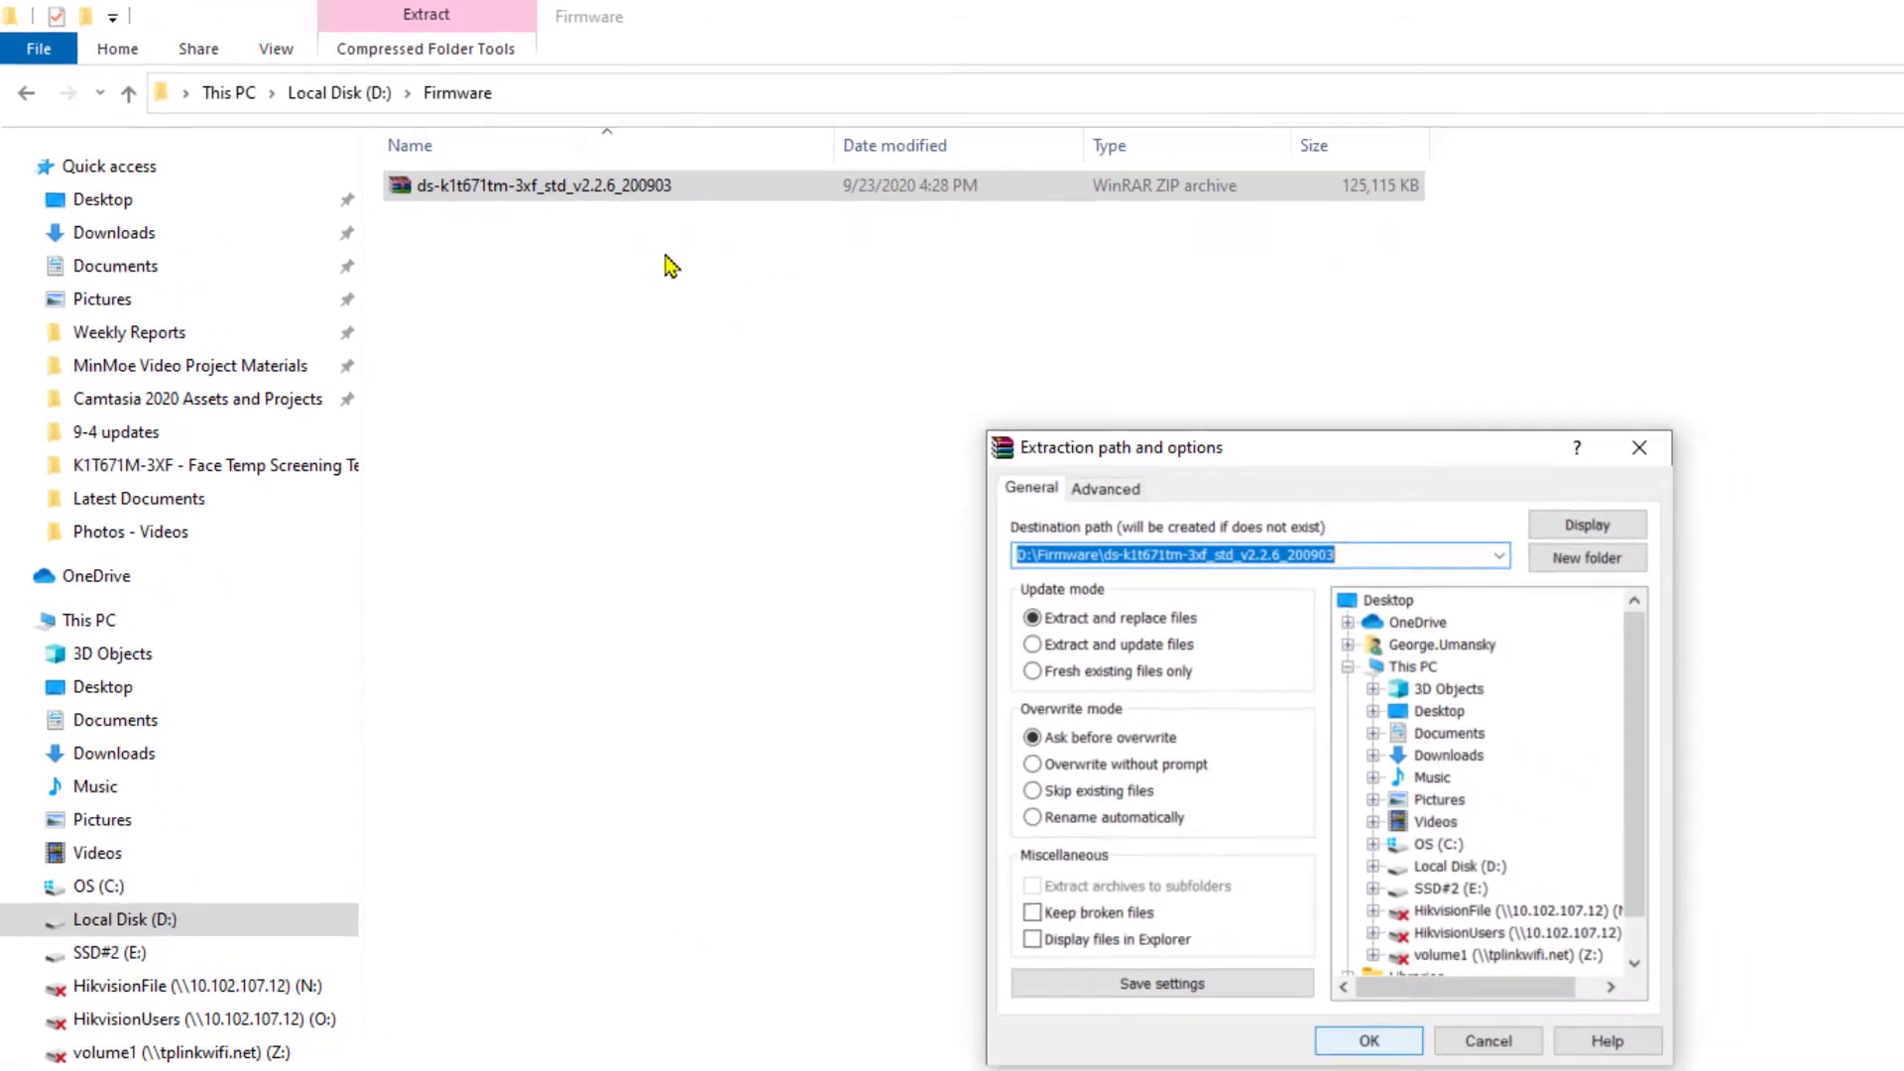
{"action": "left_click", "coordinate": [1387, 1044]}
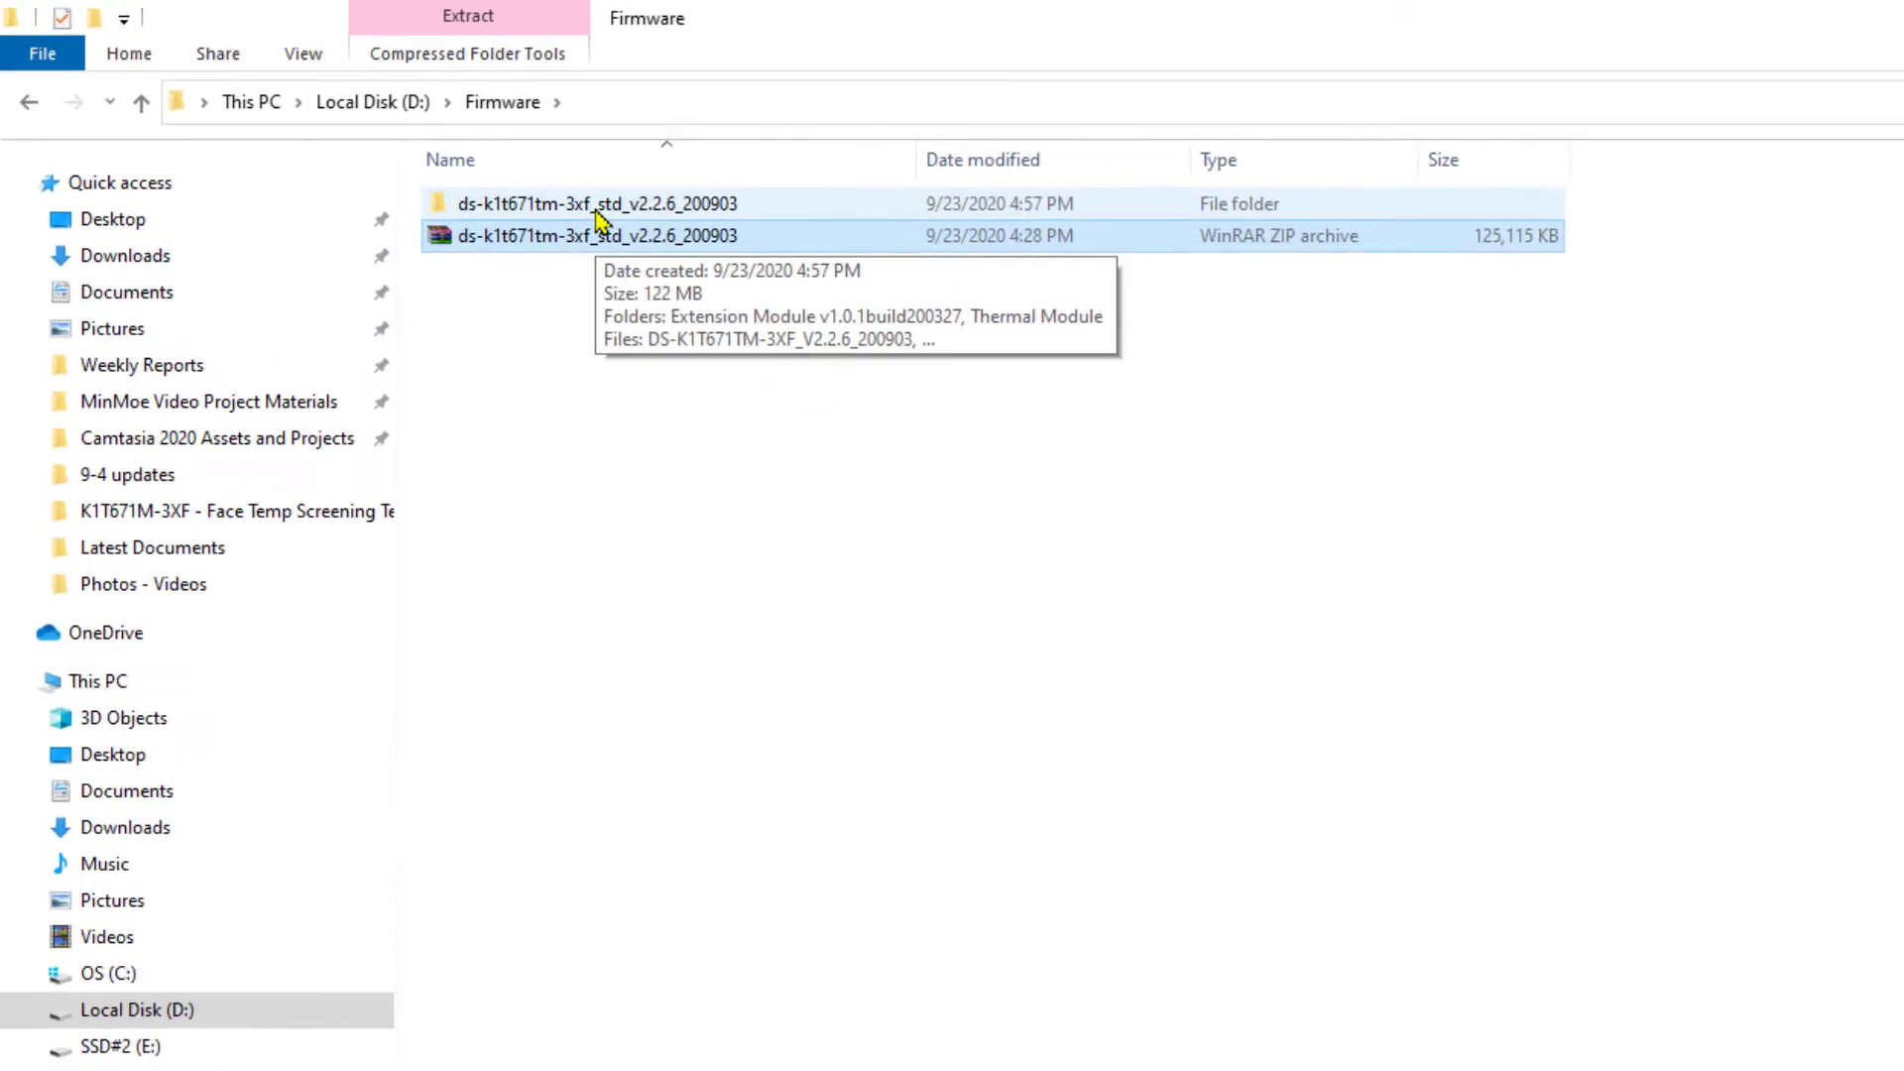
{"action": "double_click", "coordinate": [530, 186]}
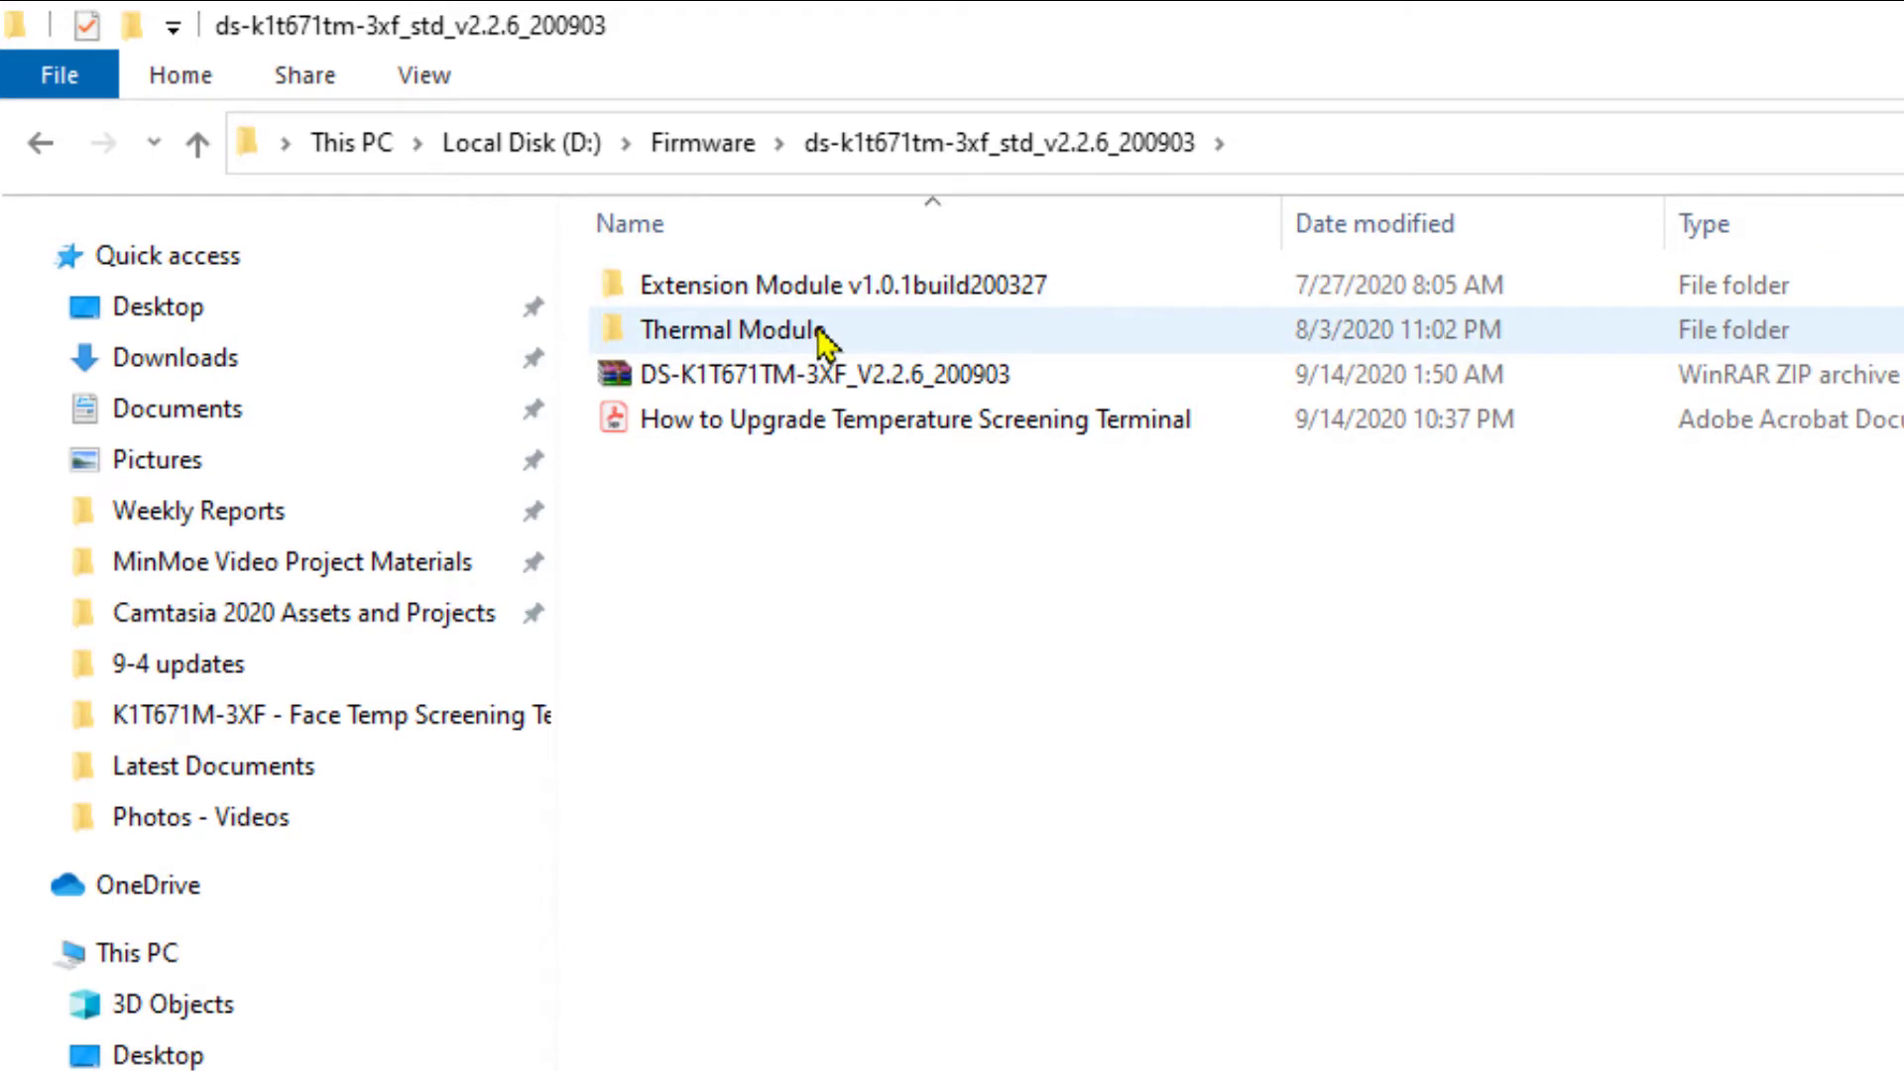
{"action": "left_click", "coordinate": [793, 384]}
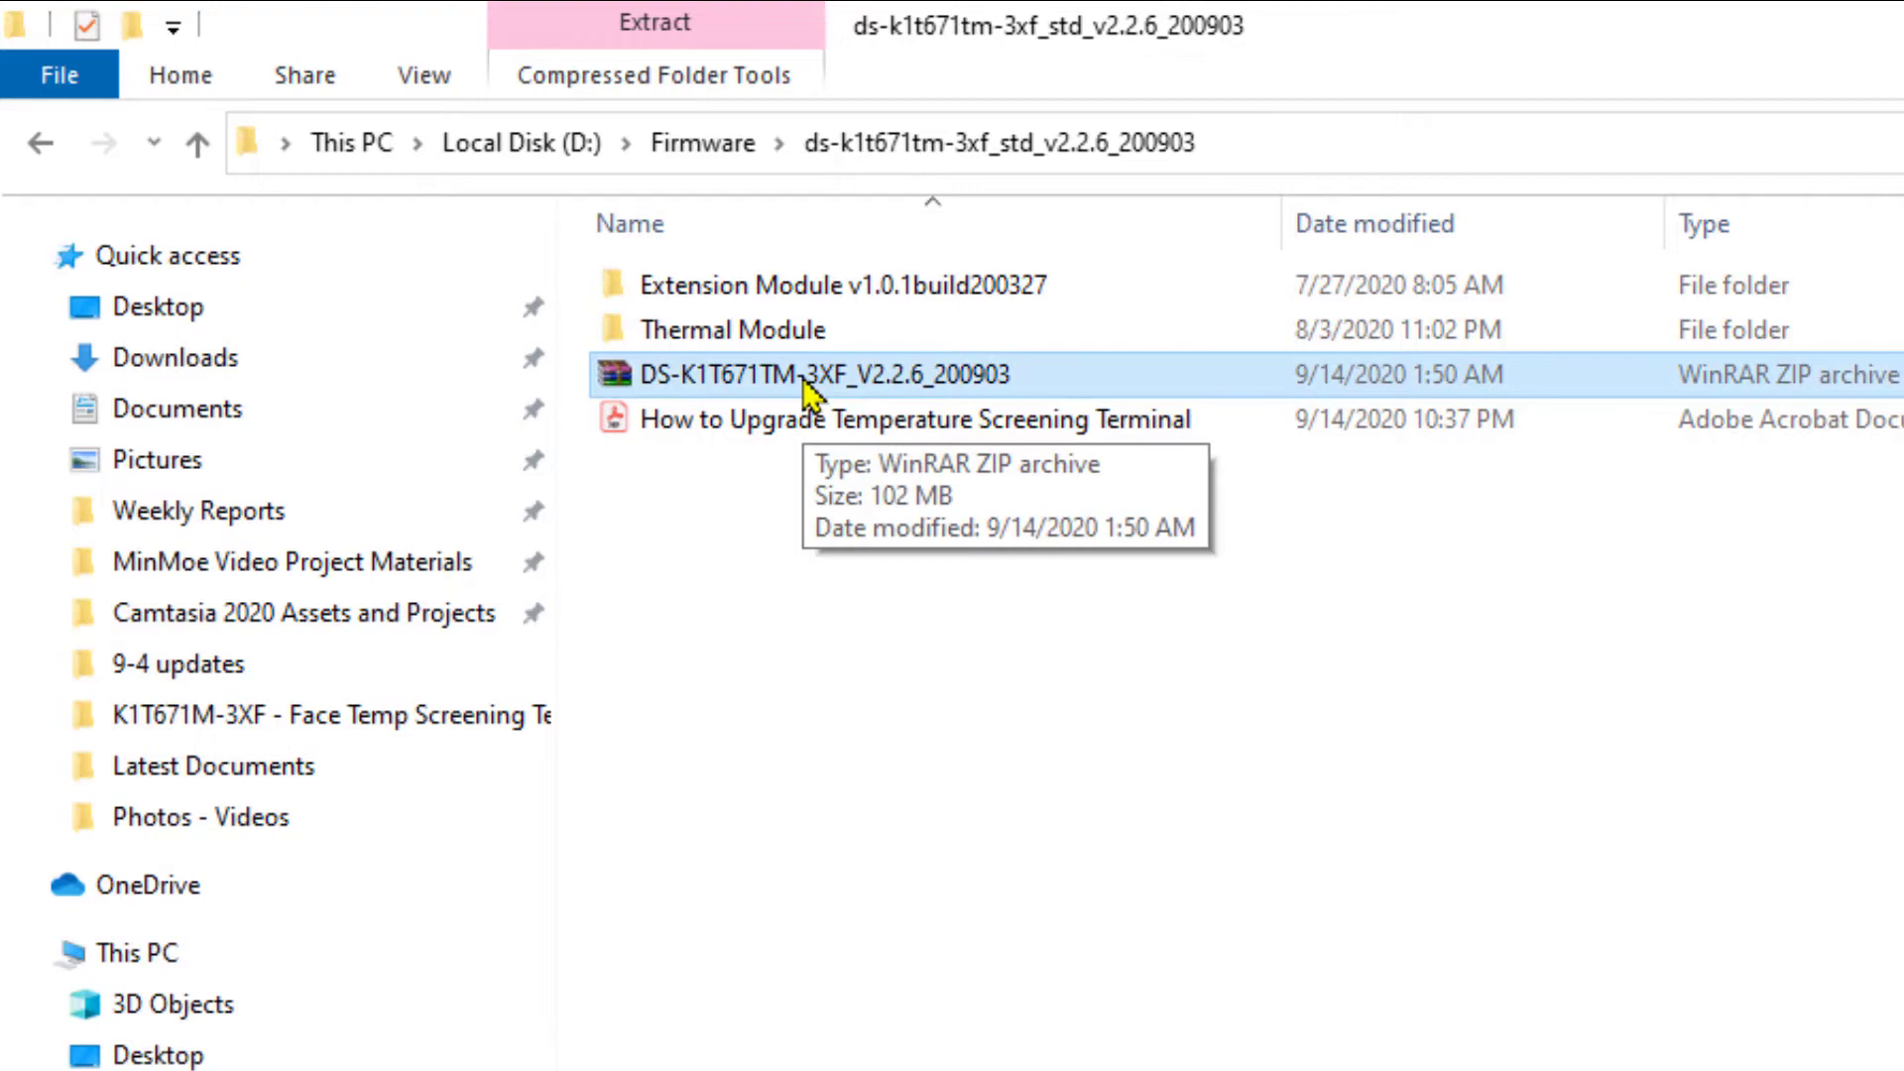
- Extract the inner DS-K1T671TM-3XF_V2.2.6_200903 zip to its own folder and check its contents
{"action": "right_click", "coordinate": [793, 385]}
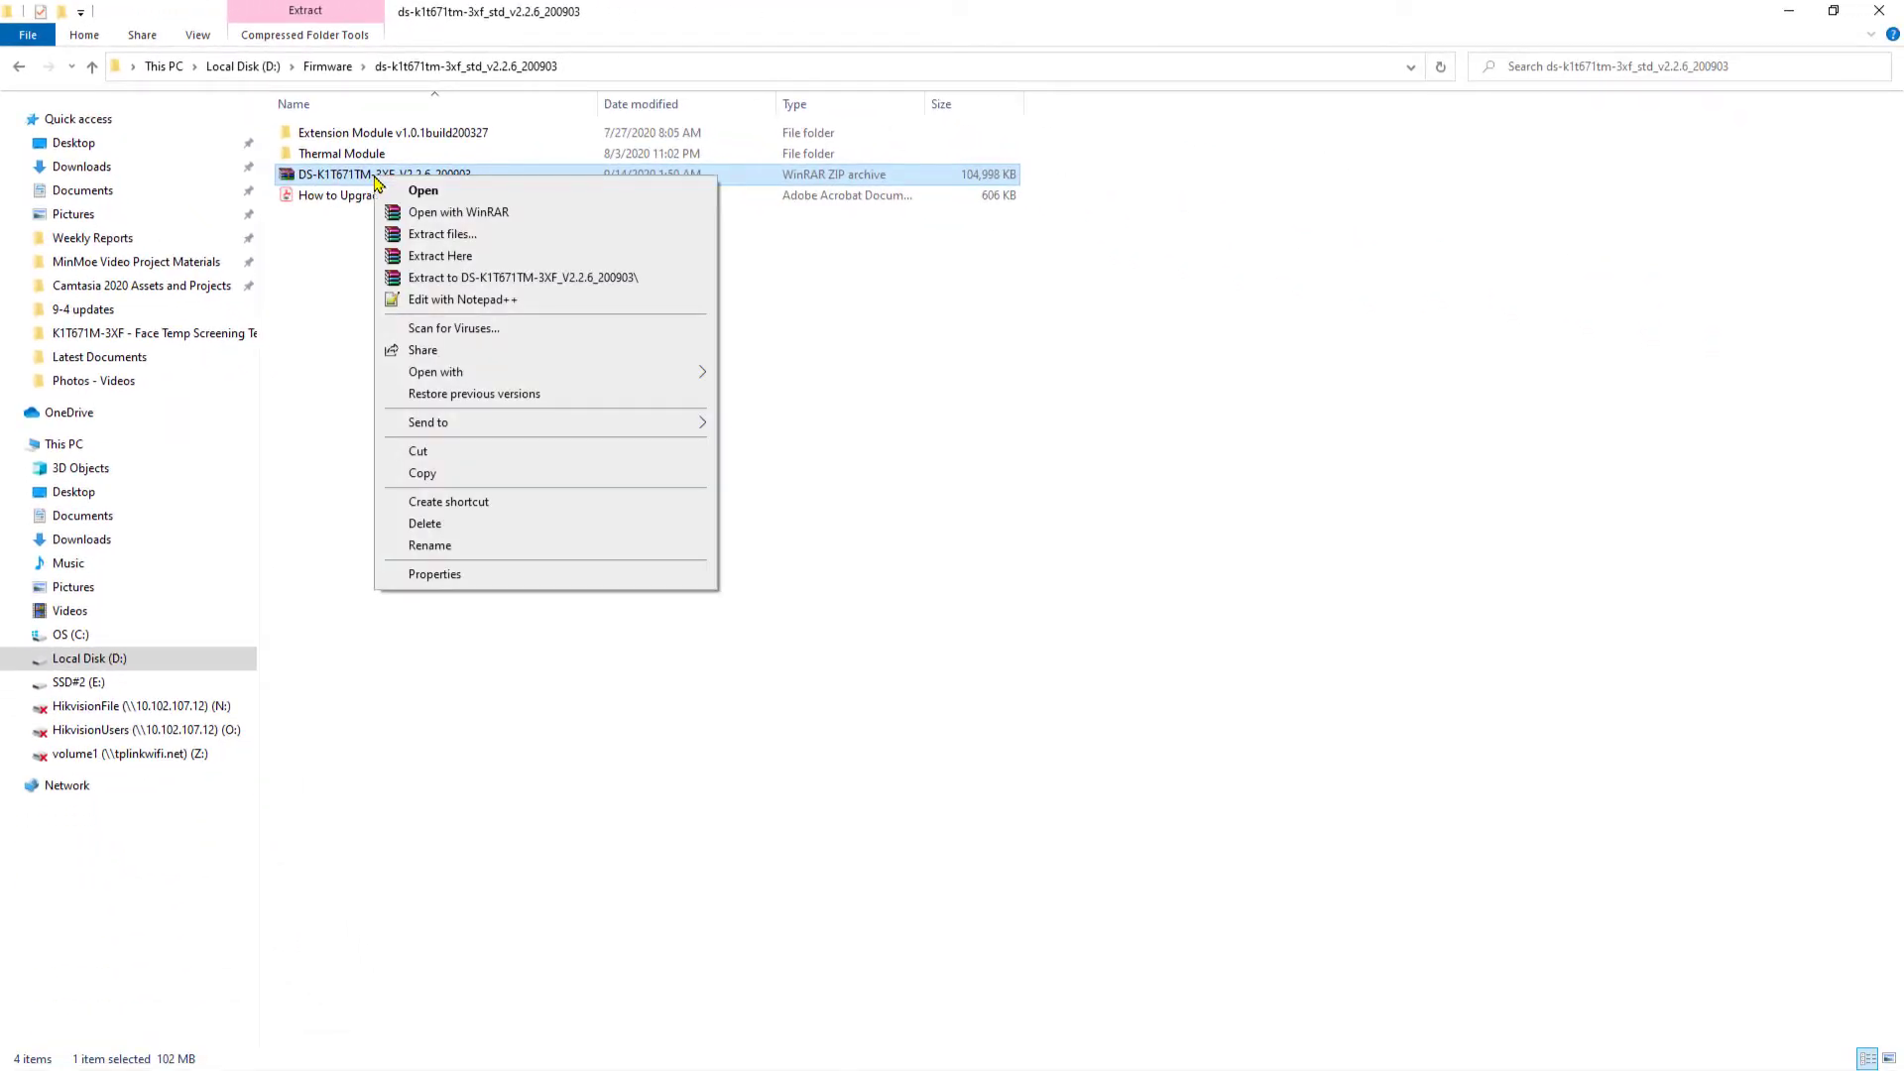
{"action": "left_click", "coordinate": [440, 255]}
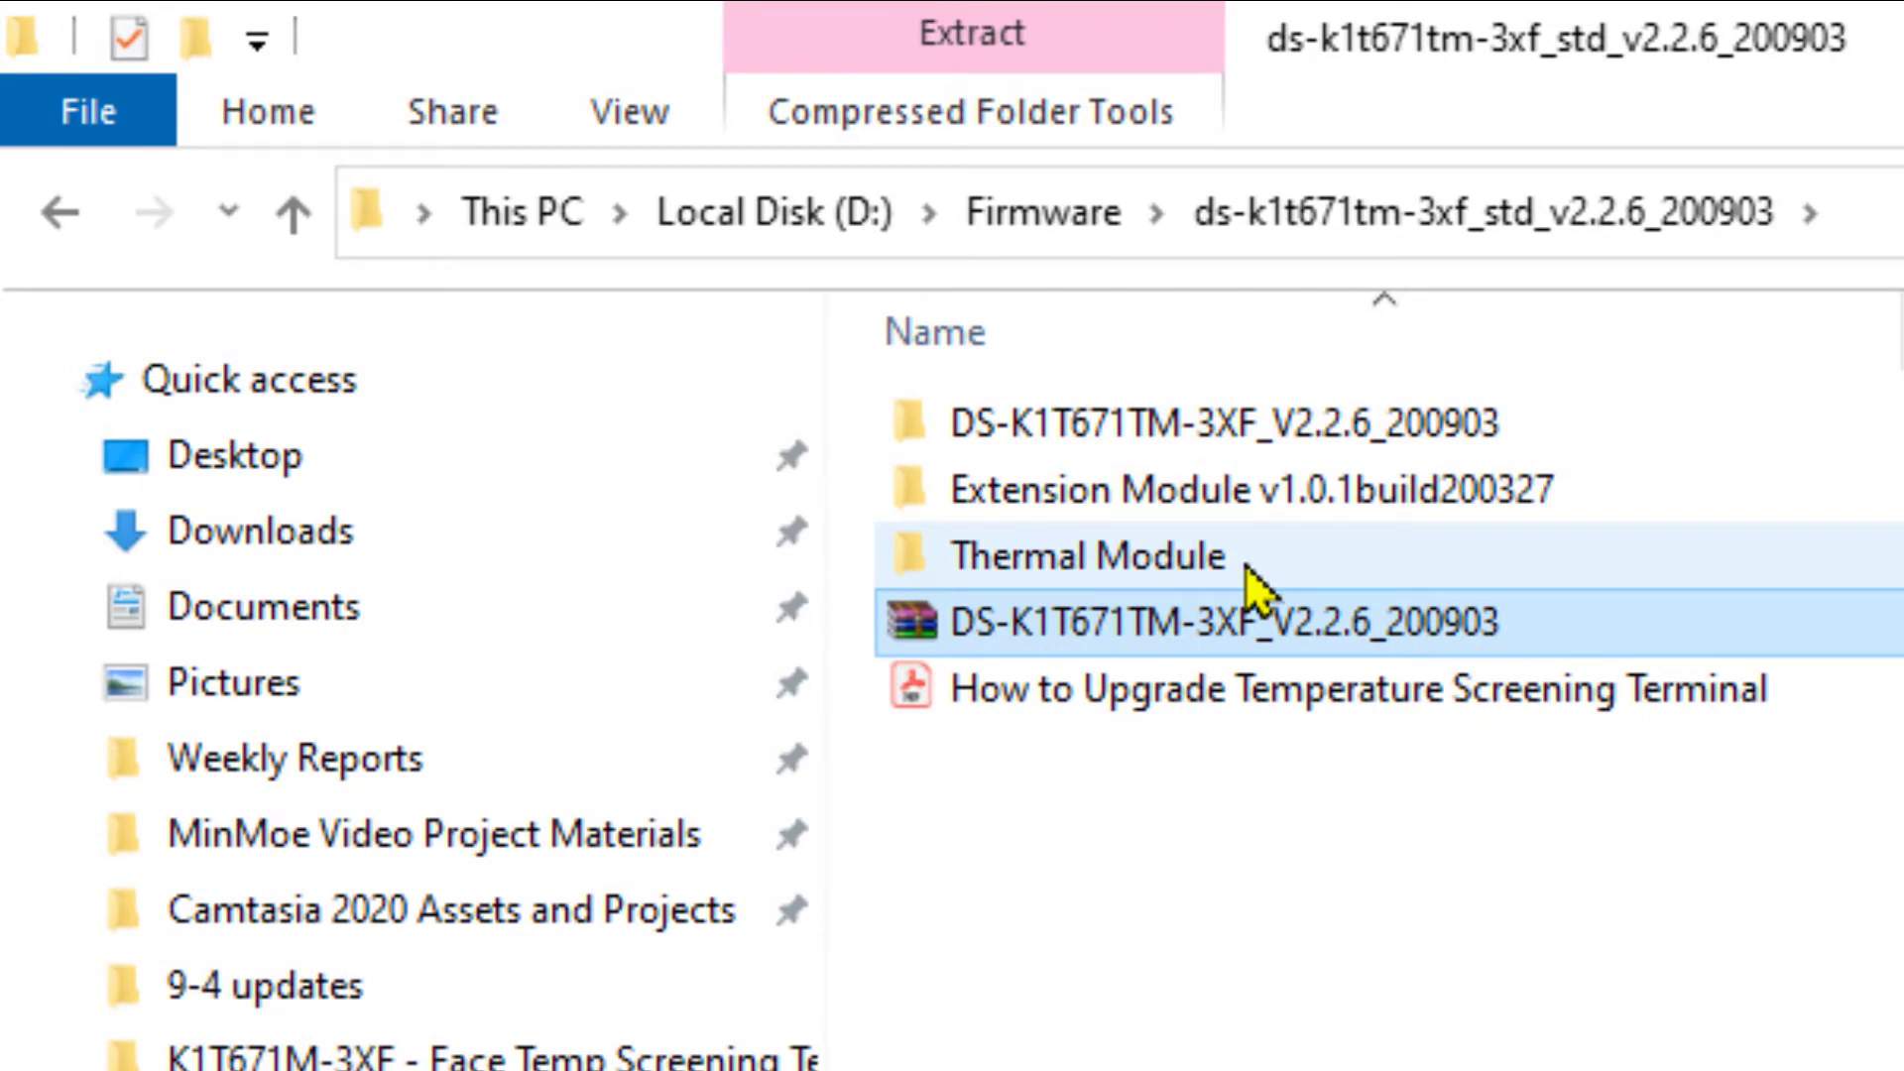
{"action": "double_click", "coordinate": [1216, 426]}
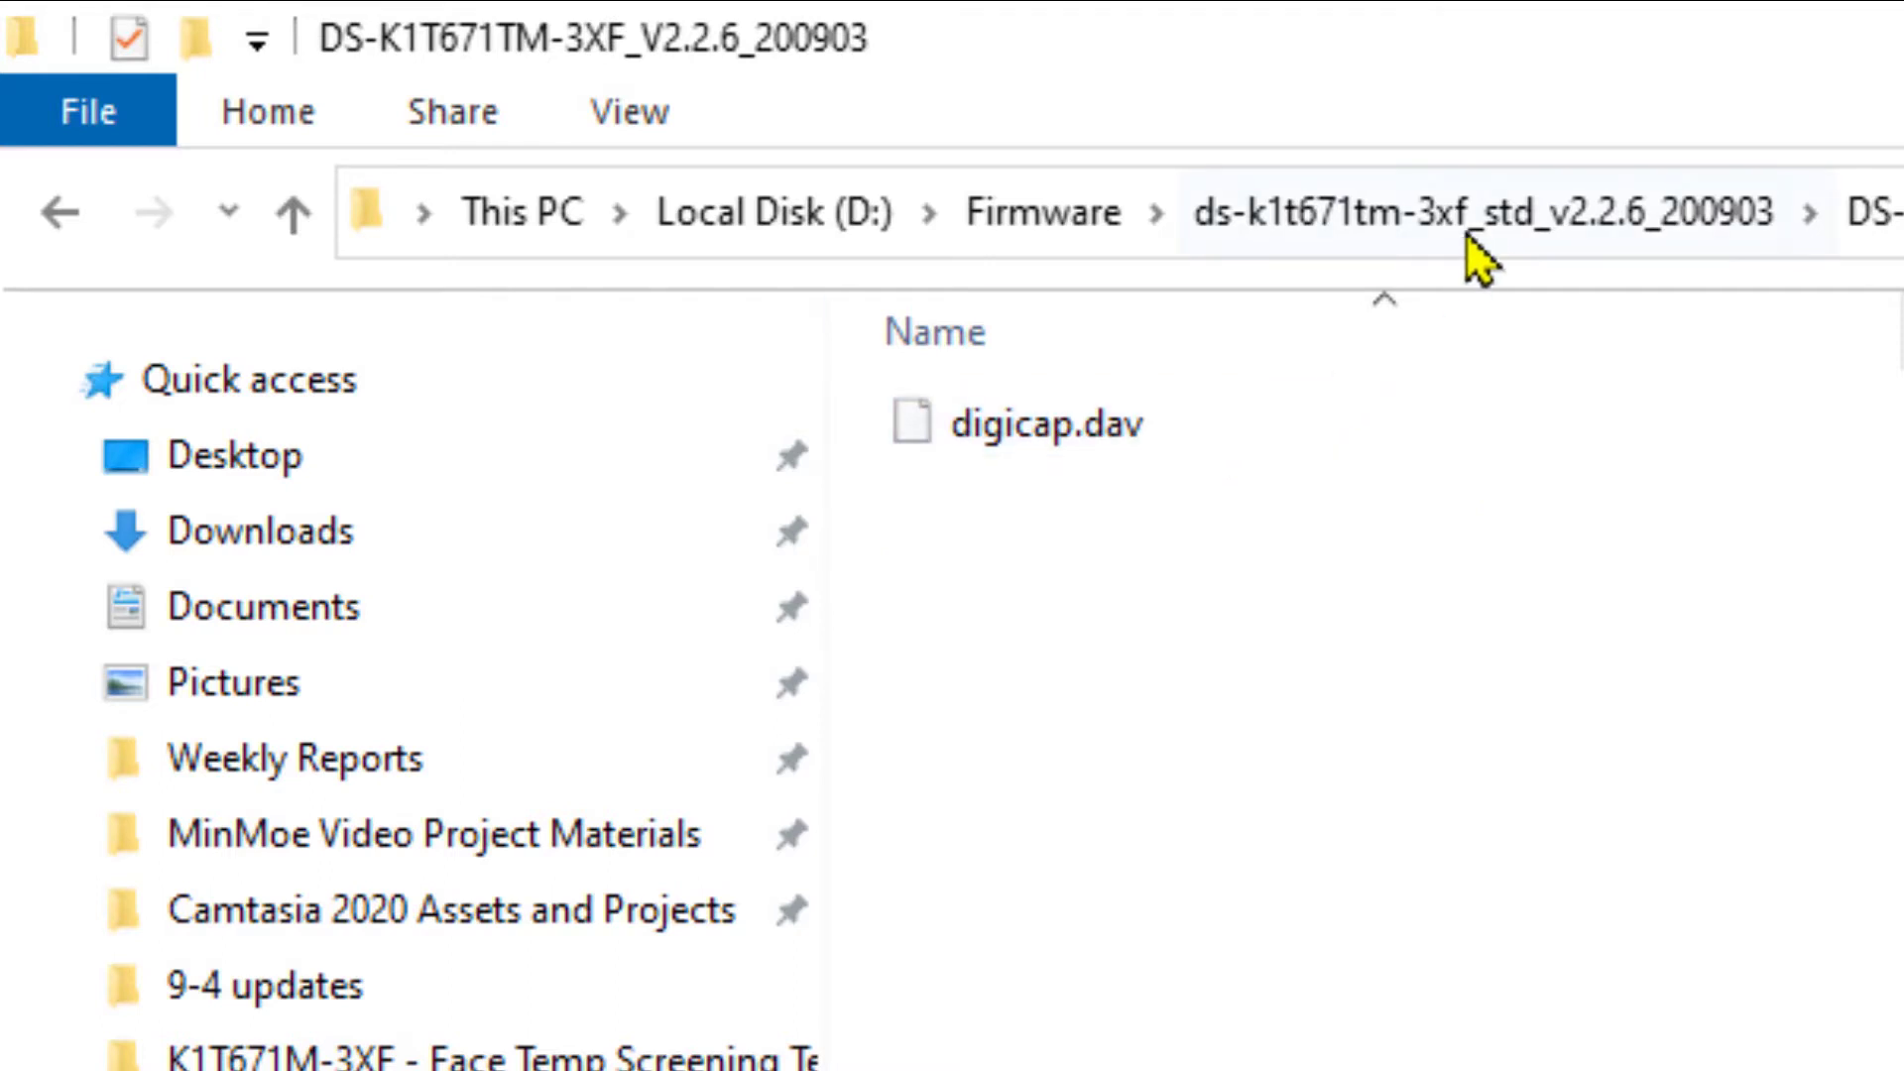
{"action": "left_click", "coordinate": [1497, 220]}
- Browse the Extension Module and Thermal Module folders, then open the How to Upgrade guide PDF
{"action": "double_click", "coordinate": [1196, 493]}
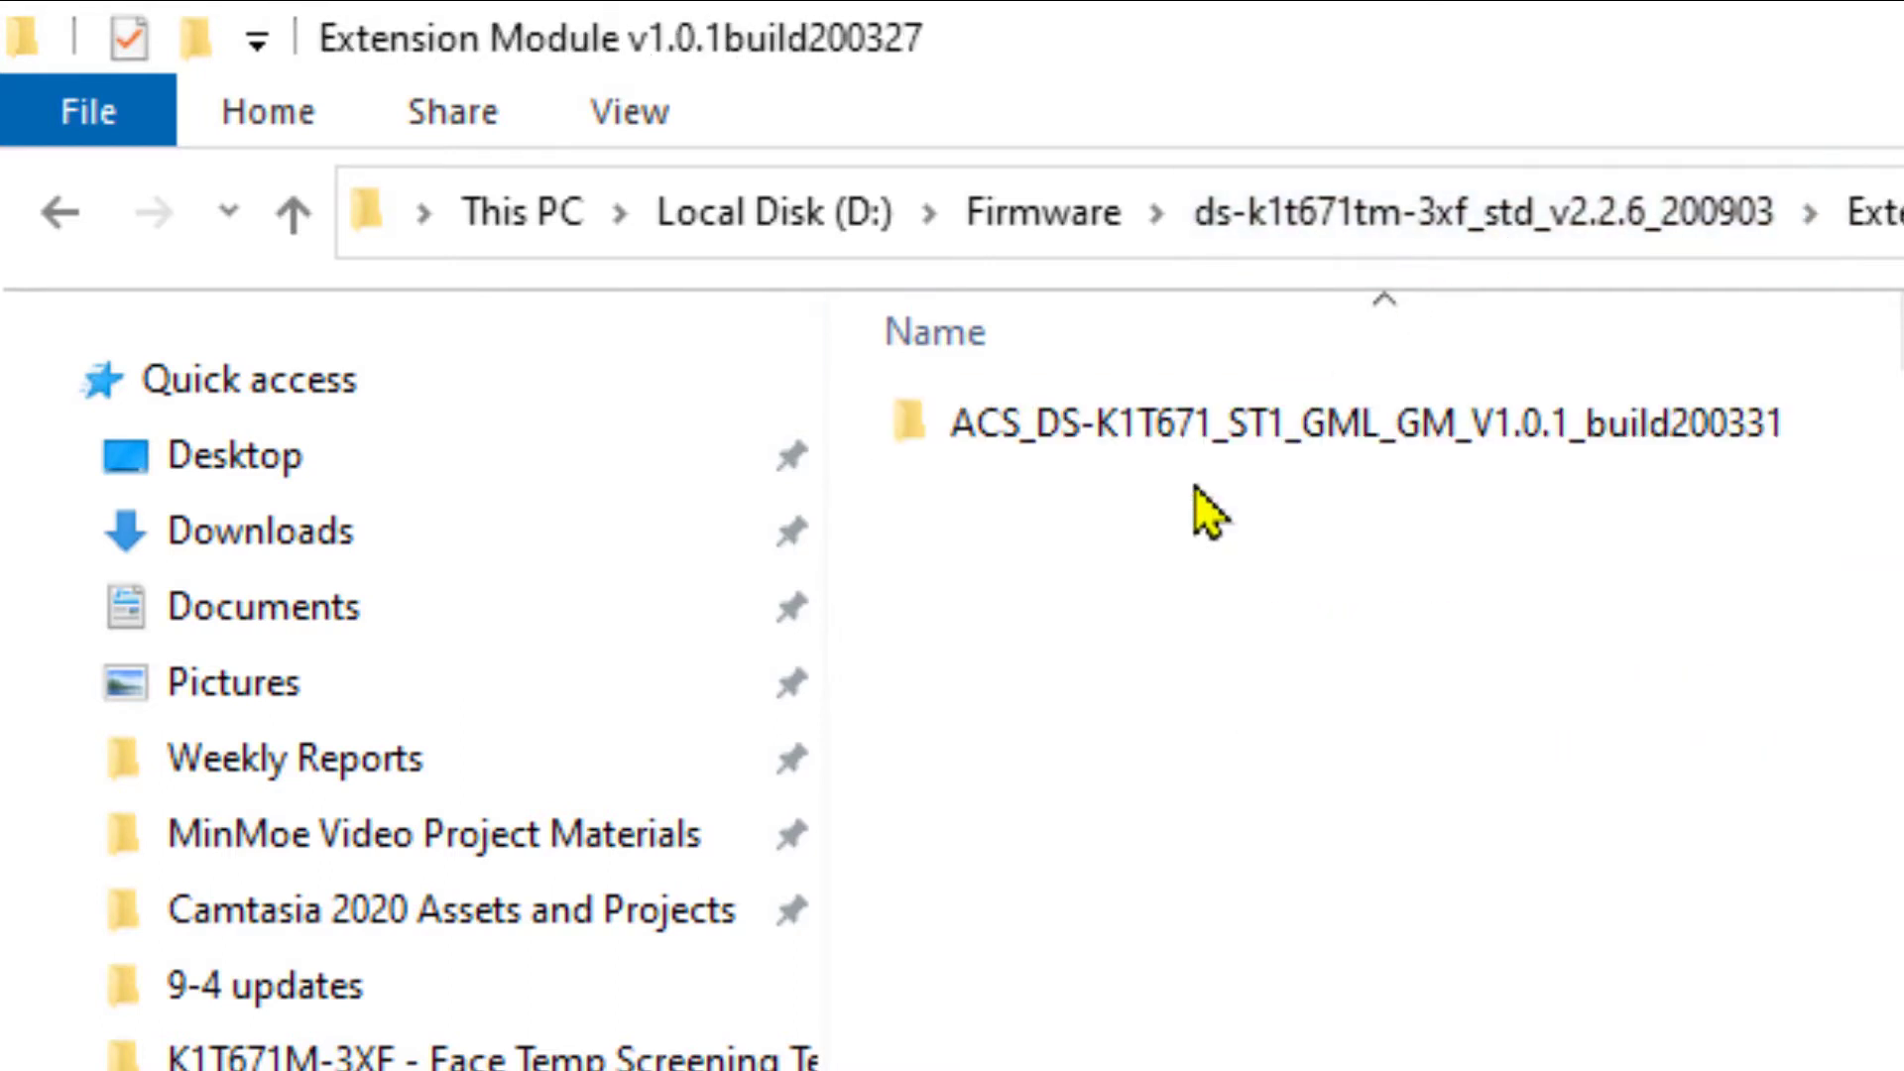
{"action": "double_click", "coordinate": [1175, 425]}
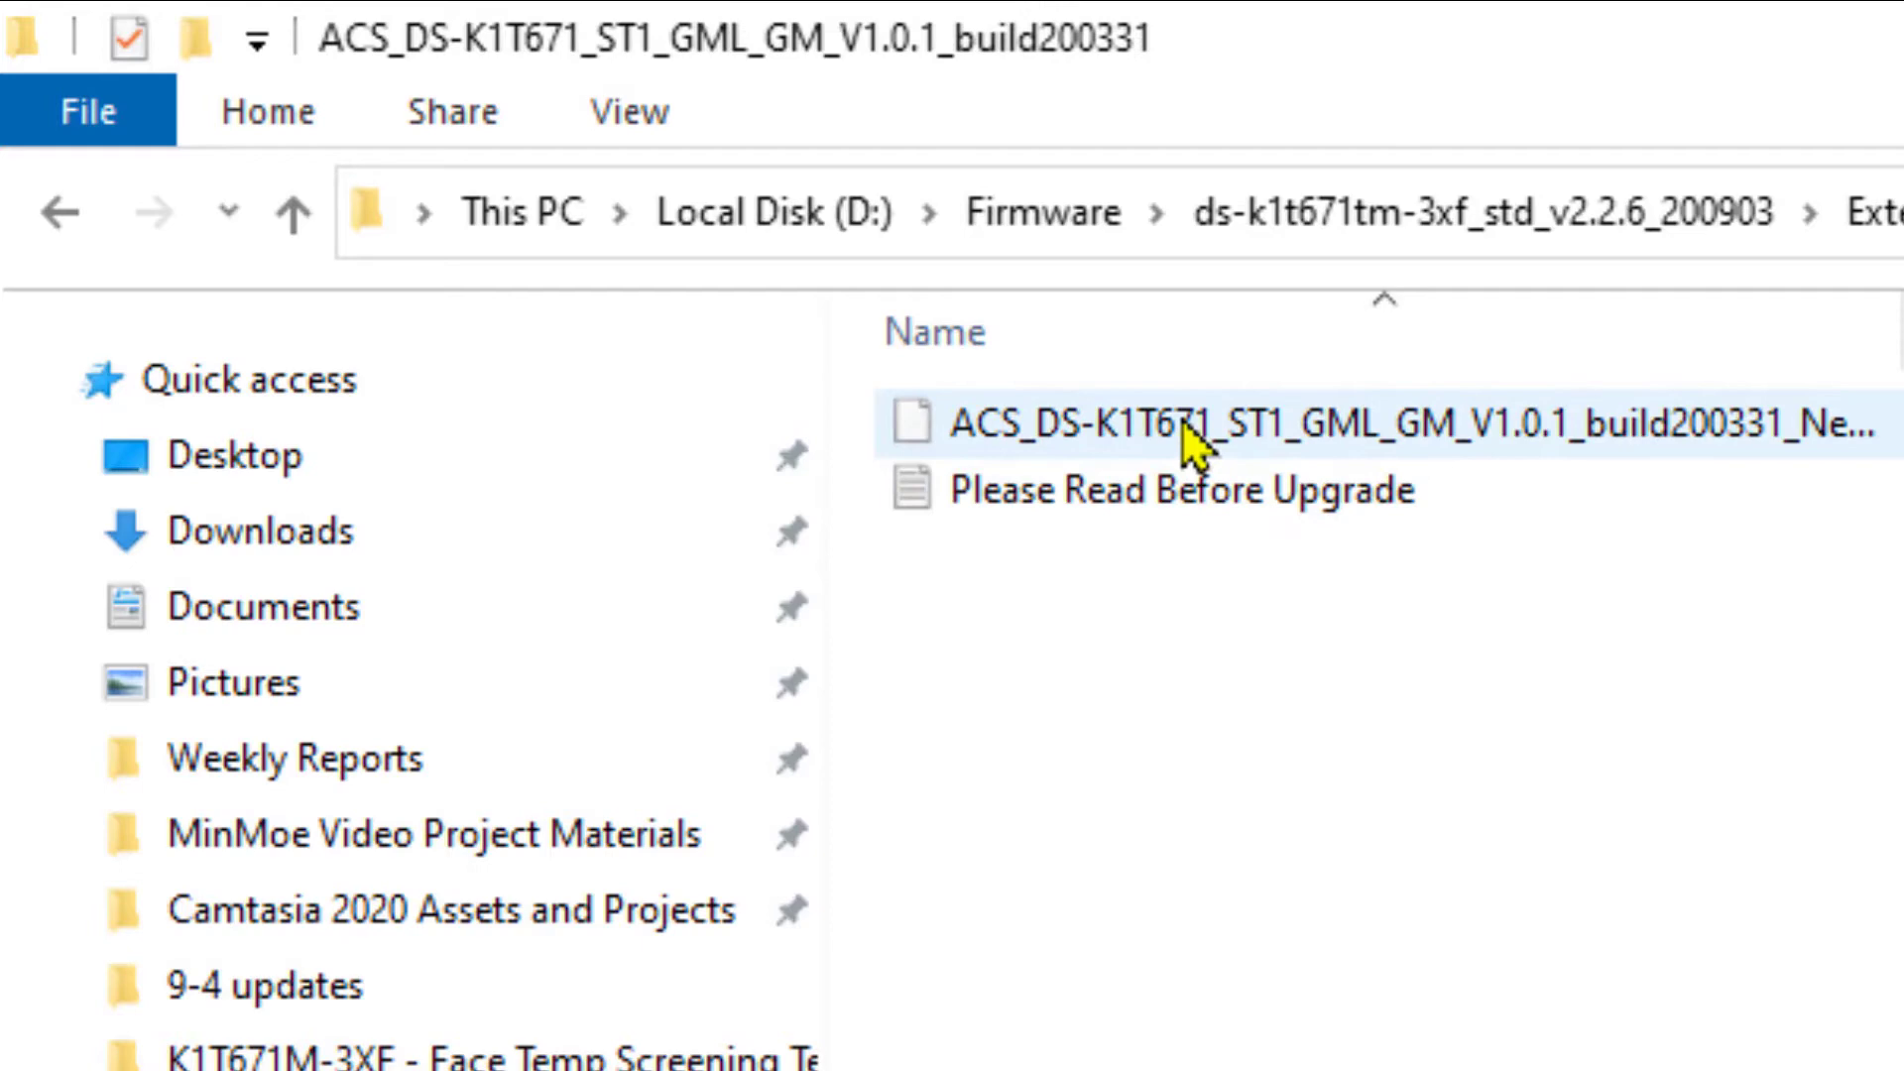
{"action": "left_click", "coordinate": [1373, 243]}
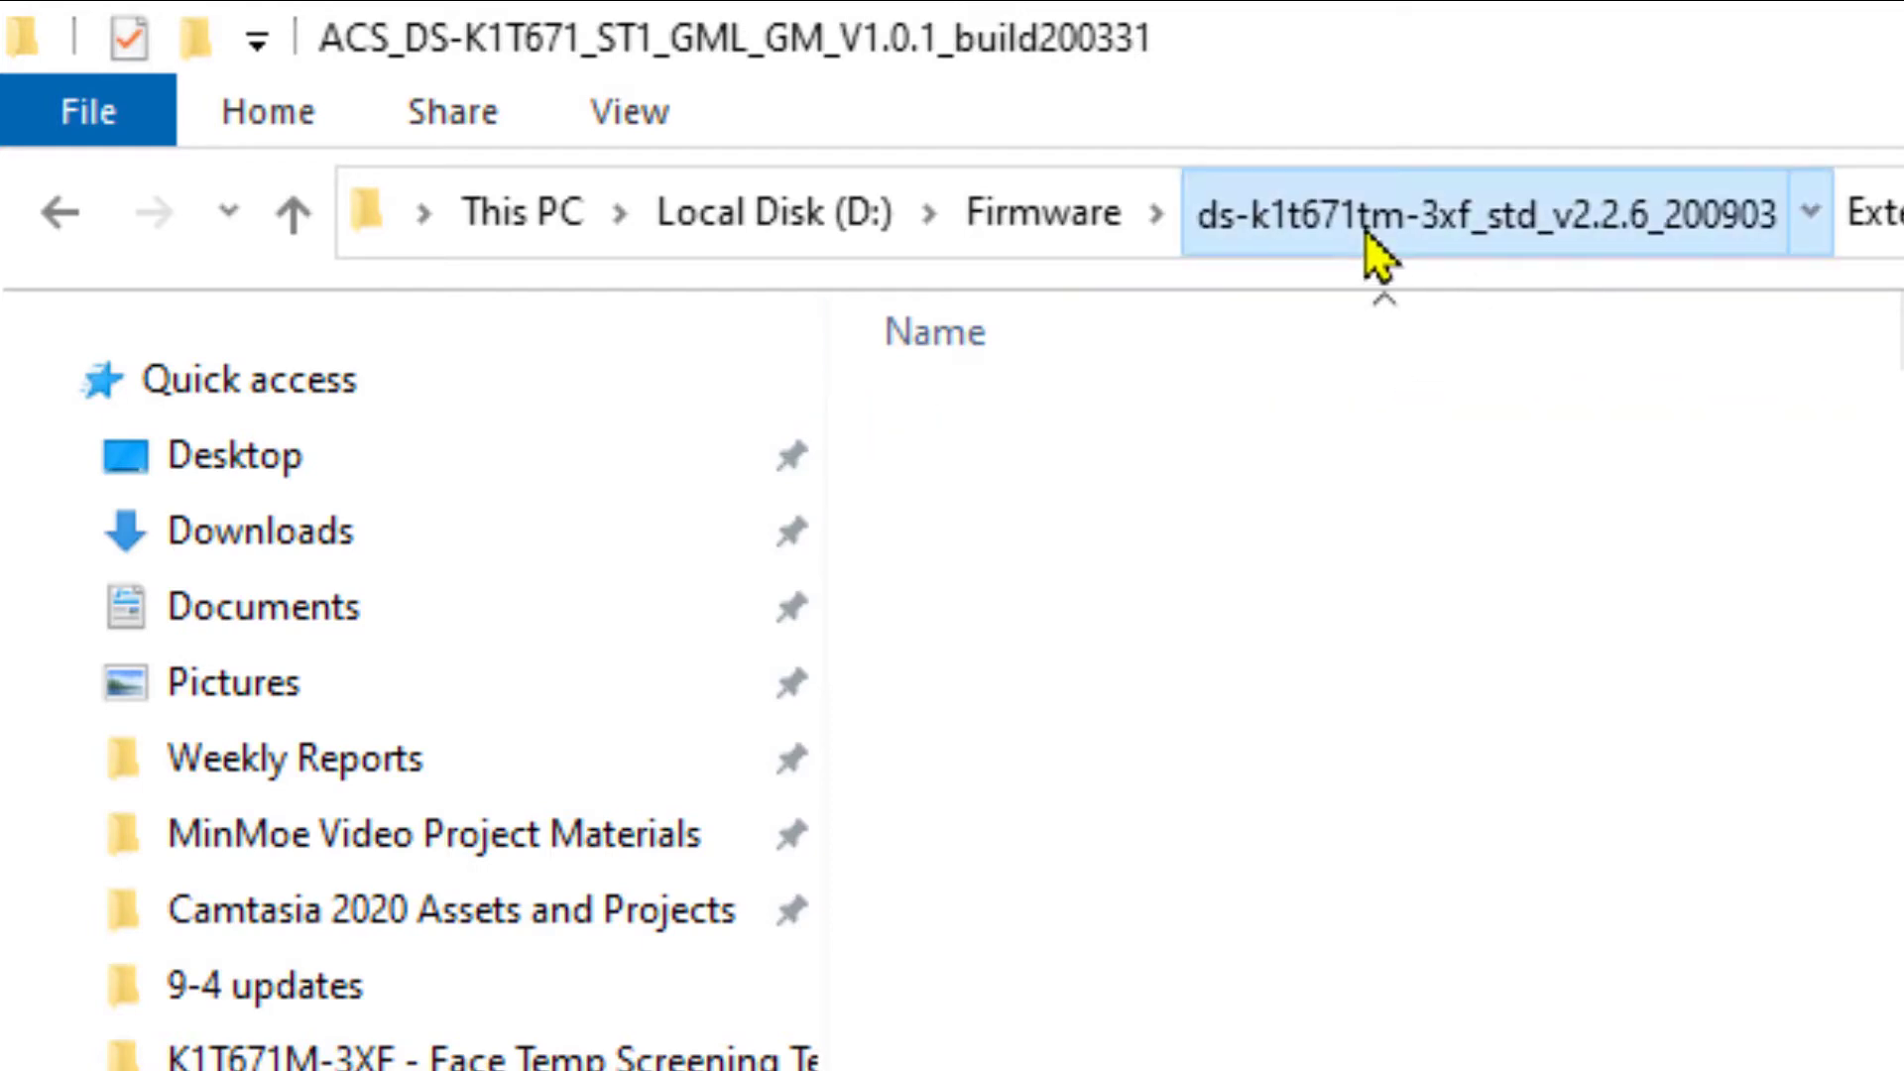
{"action": "double_click", "coordinate": [1162, 551]}
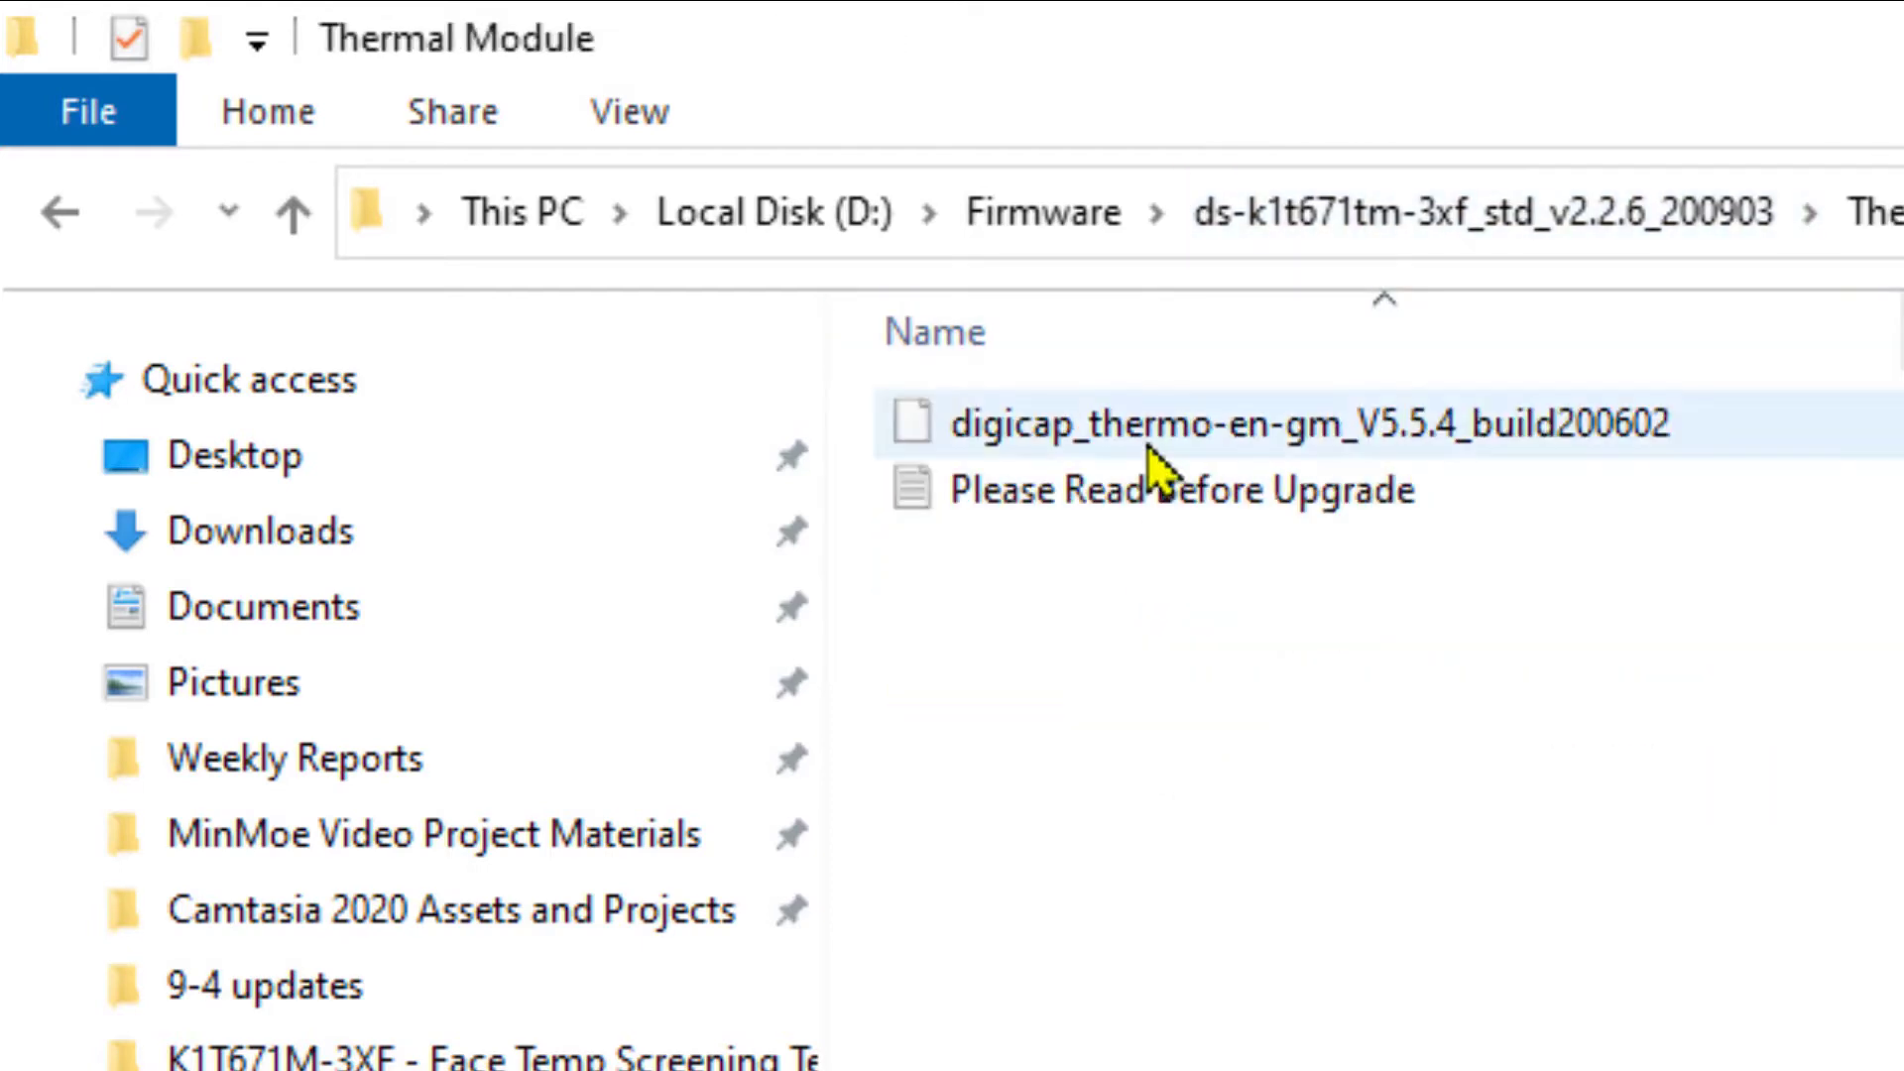
{"action": "key", "text": "alt+Left"}
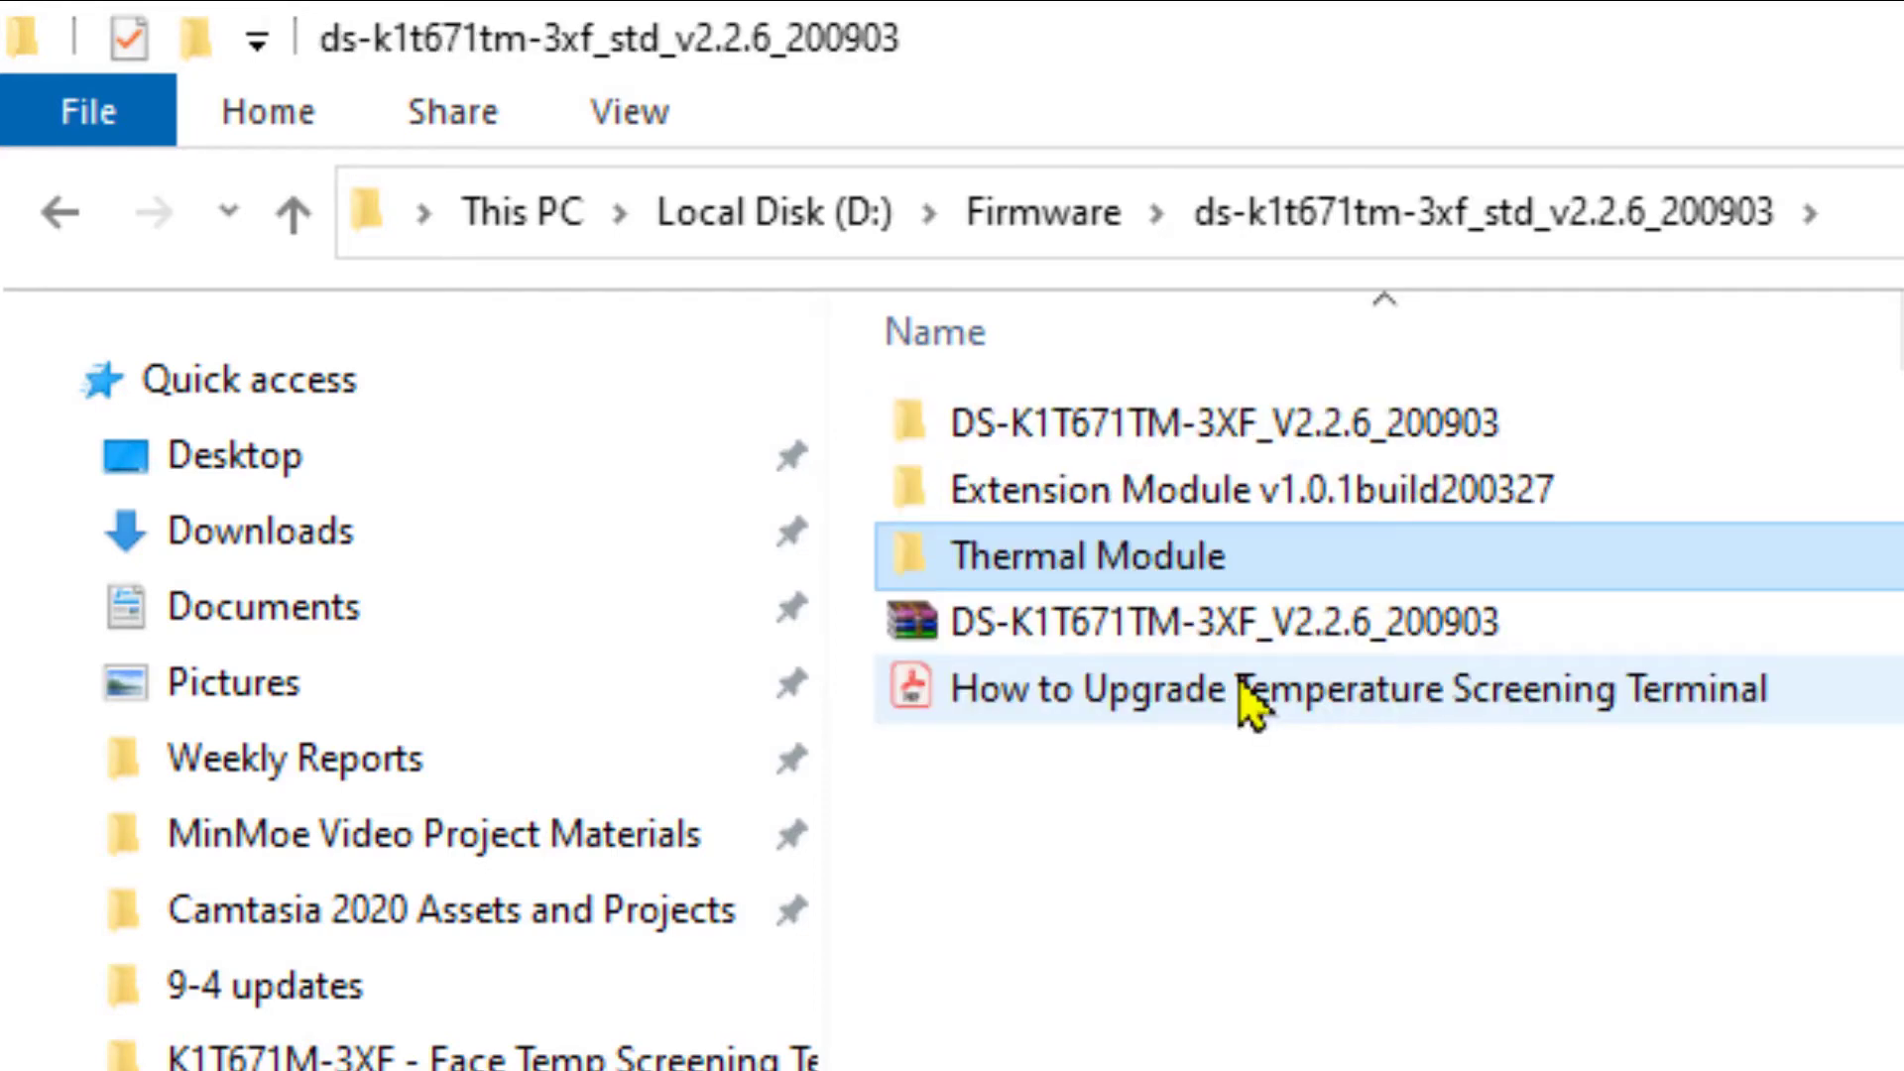
{"action": "double_click", "coordinate": [1289, 706]}
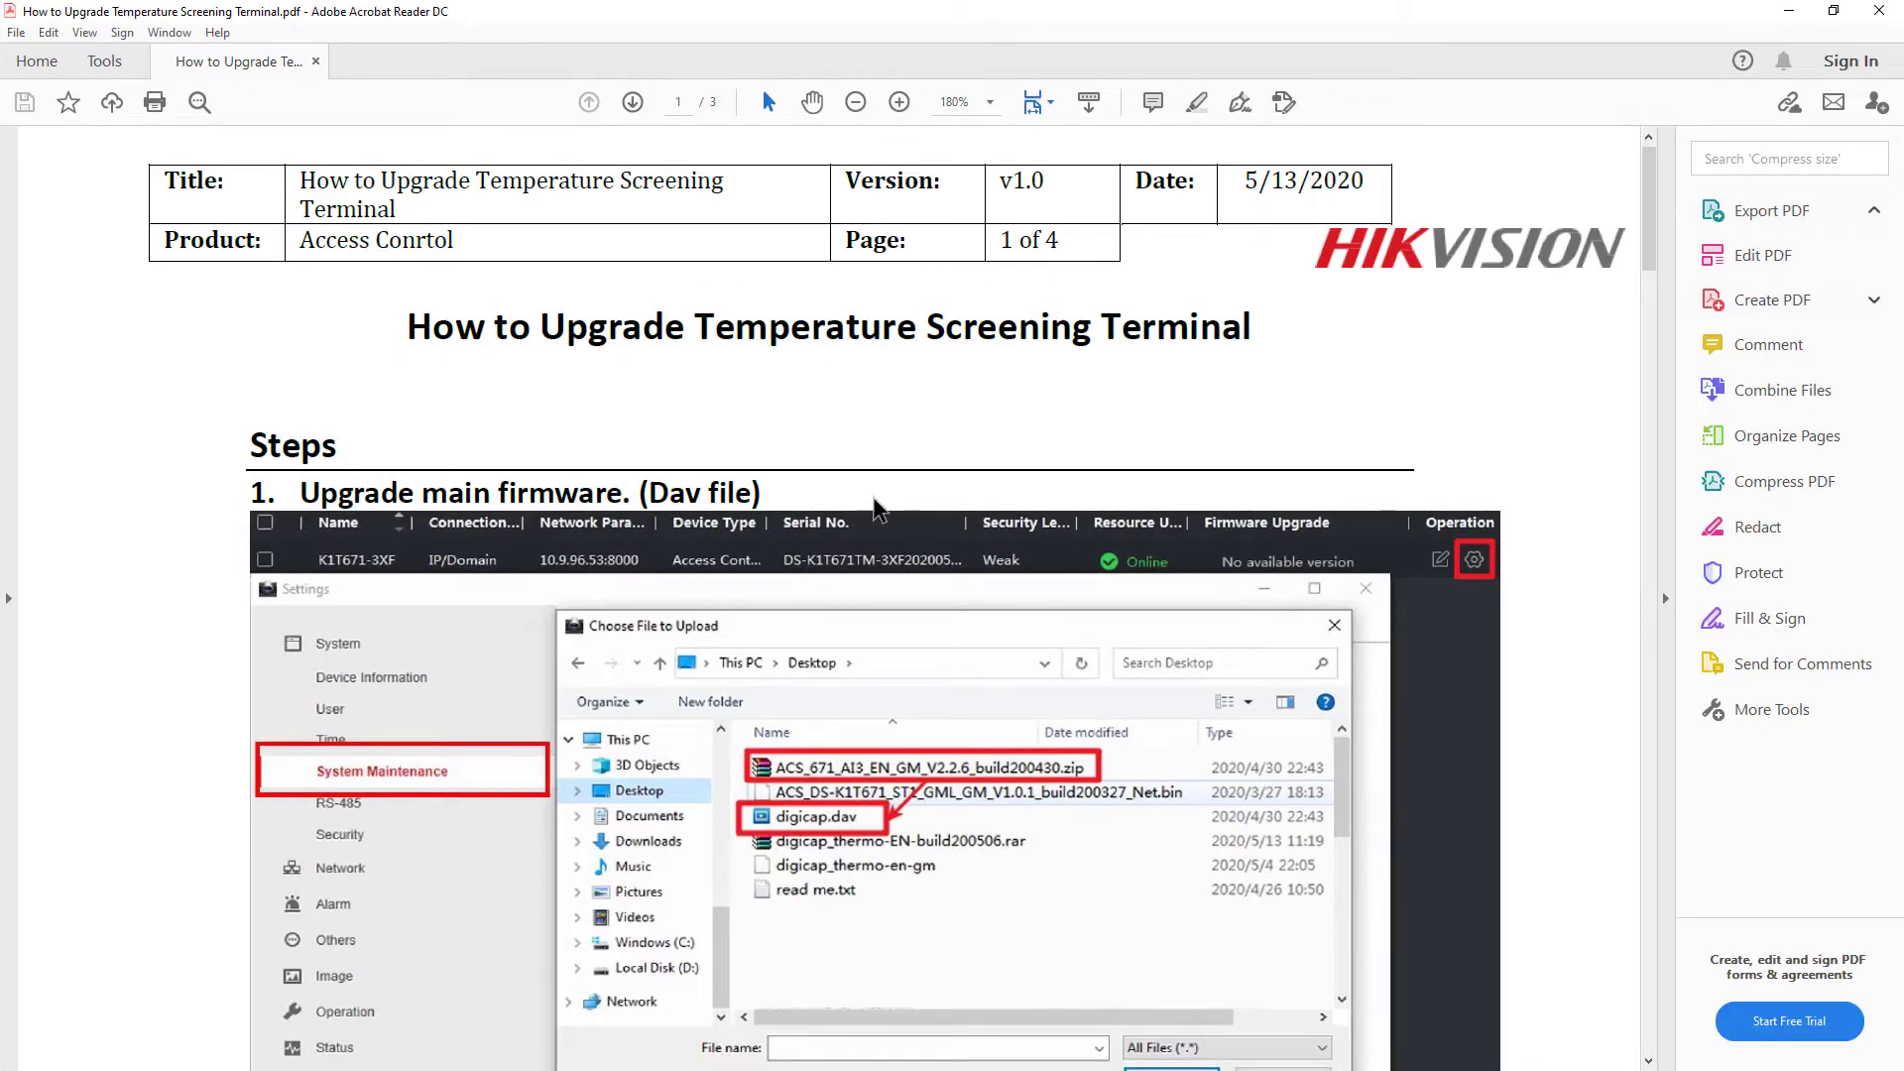
- Scroll the upgrade guide down to the thermal module step, then close Acrobat Reader
{"action": "scroll", "coordinate": [1198, 271], "scroll_direction": "down", "scroll_amount": 2}
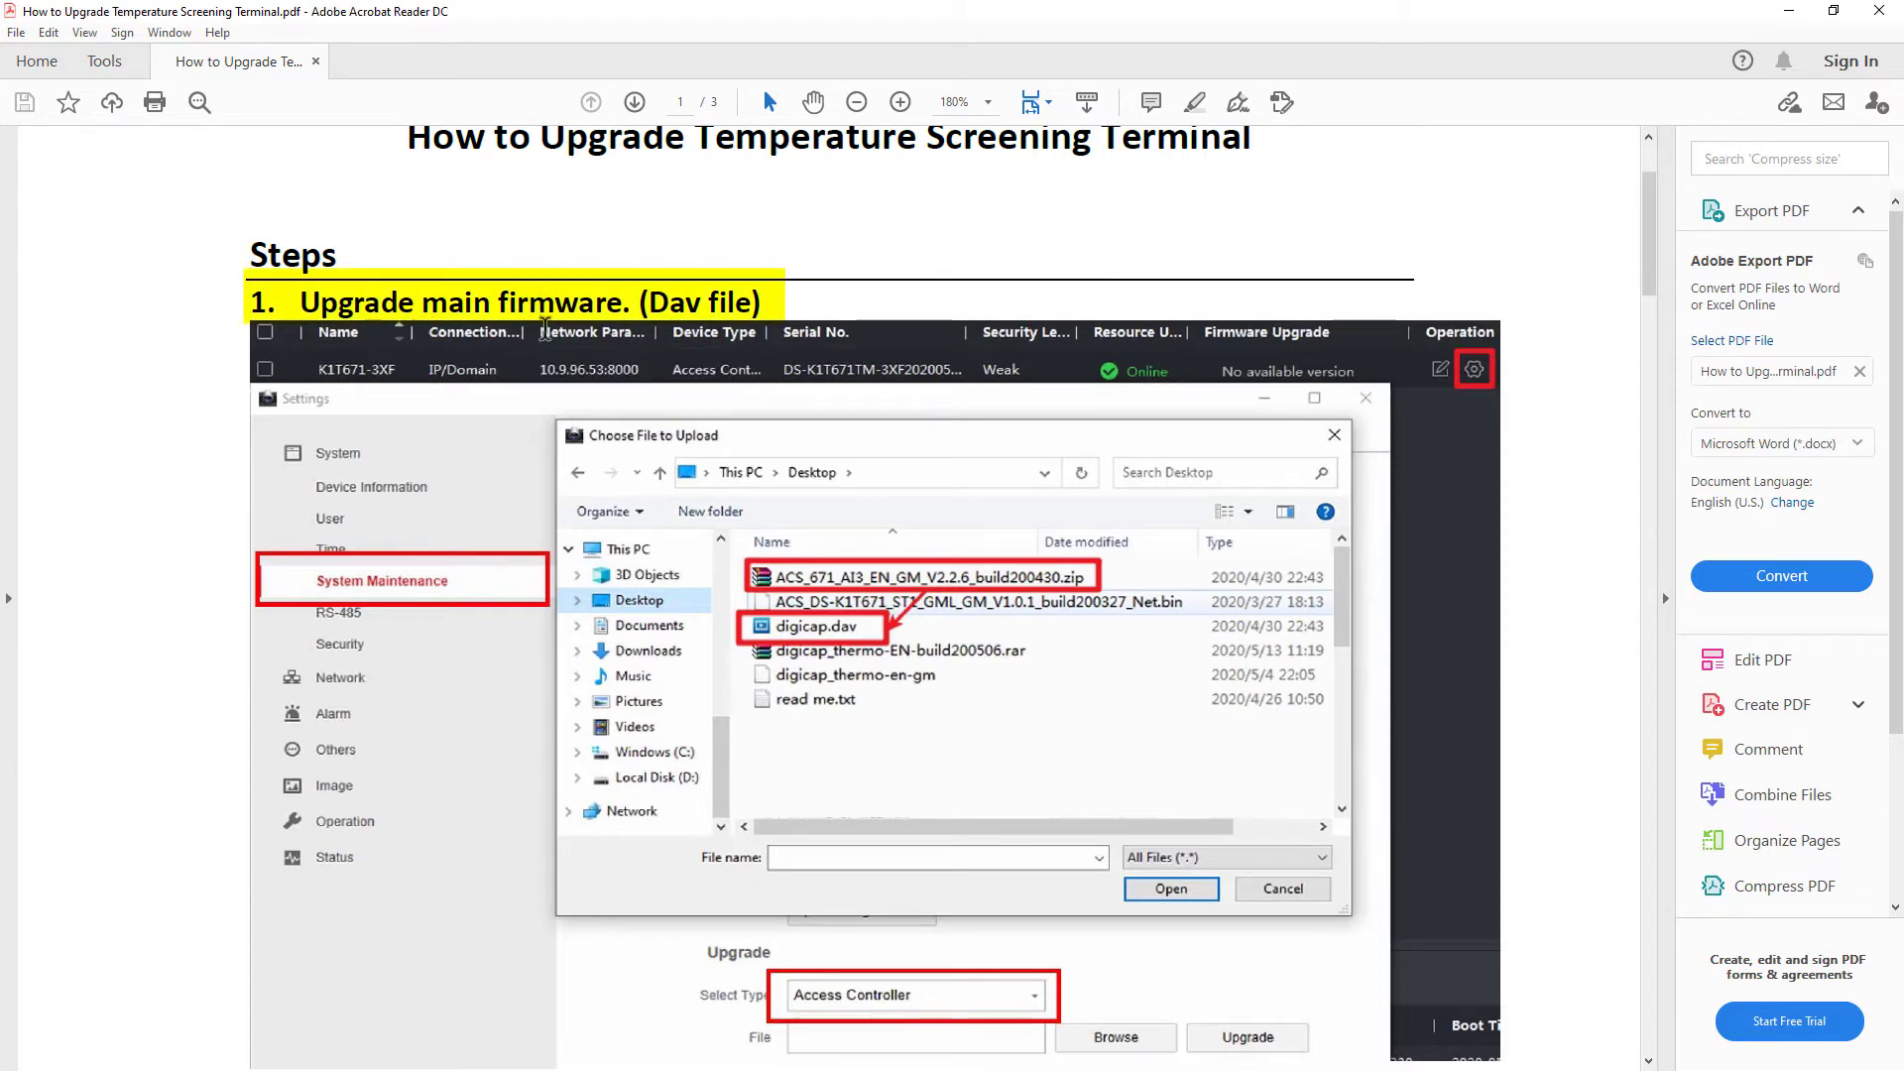
{"action": "scroll", "coordinate": [535, 327], "scroll_direction": "down", "scroll_amount": 5}
{"action": "scroll", "coordinate": [542, 329], "scroll_direction": "down", "scroll_amount": 2}
{"action": "scroll", "coordinate": [528, 596], "scroll_direction": "up", "scroll_amount": 2}
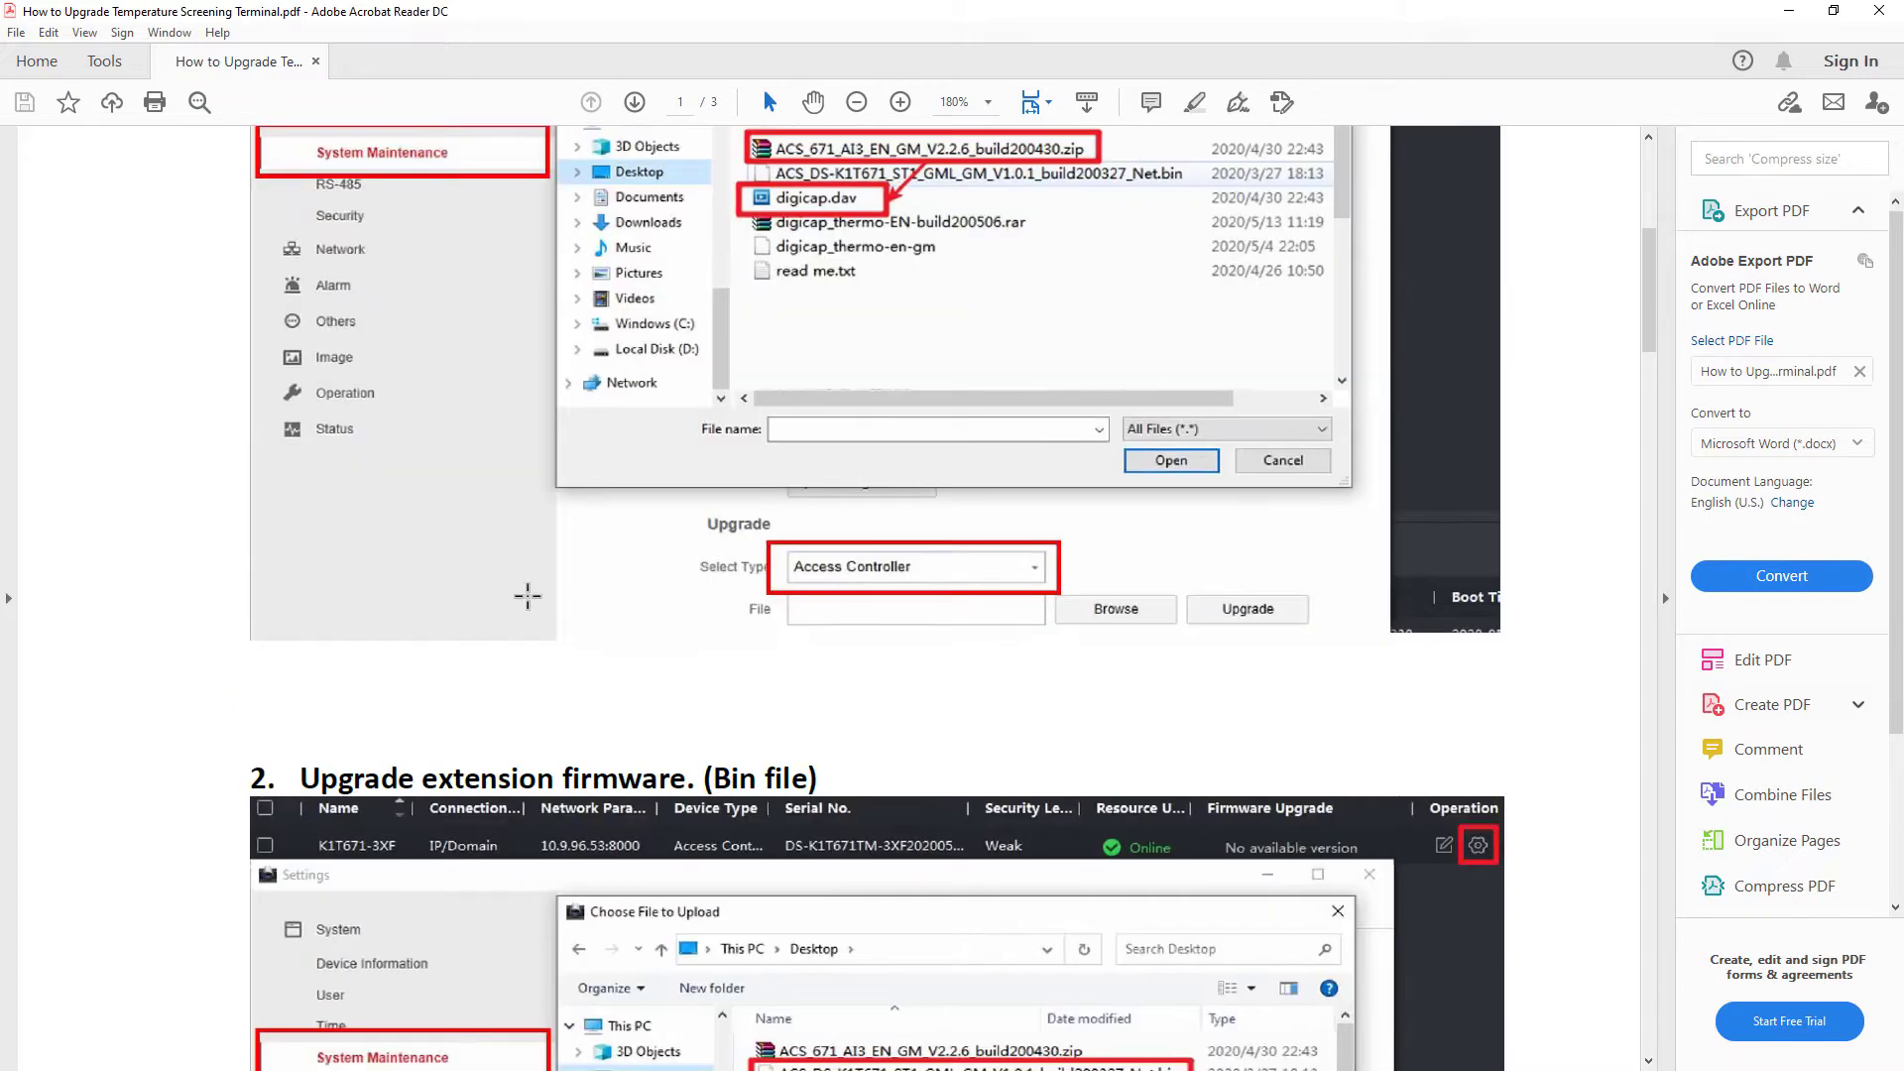
{"action": "scroll", "coordinate": [528, 596], "scroll_direction": "down", "scroll_amount": 1}
{"action": "scroll", "coordinate": [528, 595], "scroll_direction": "down", "scroll_amount": 9}
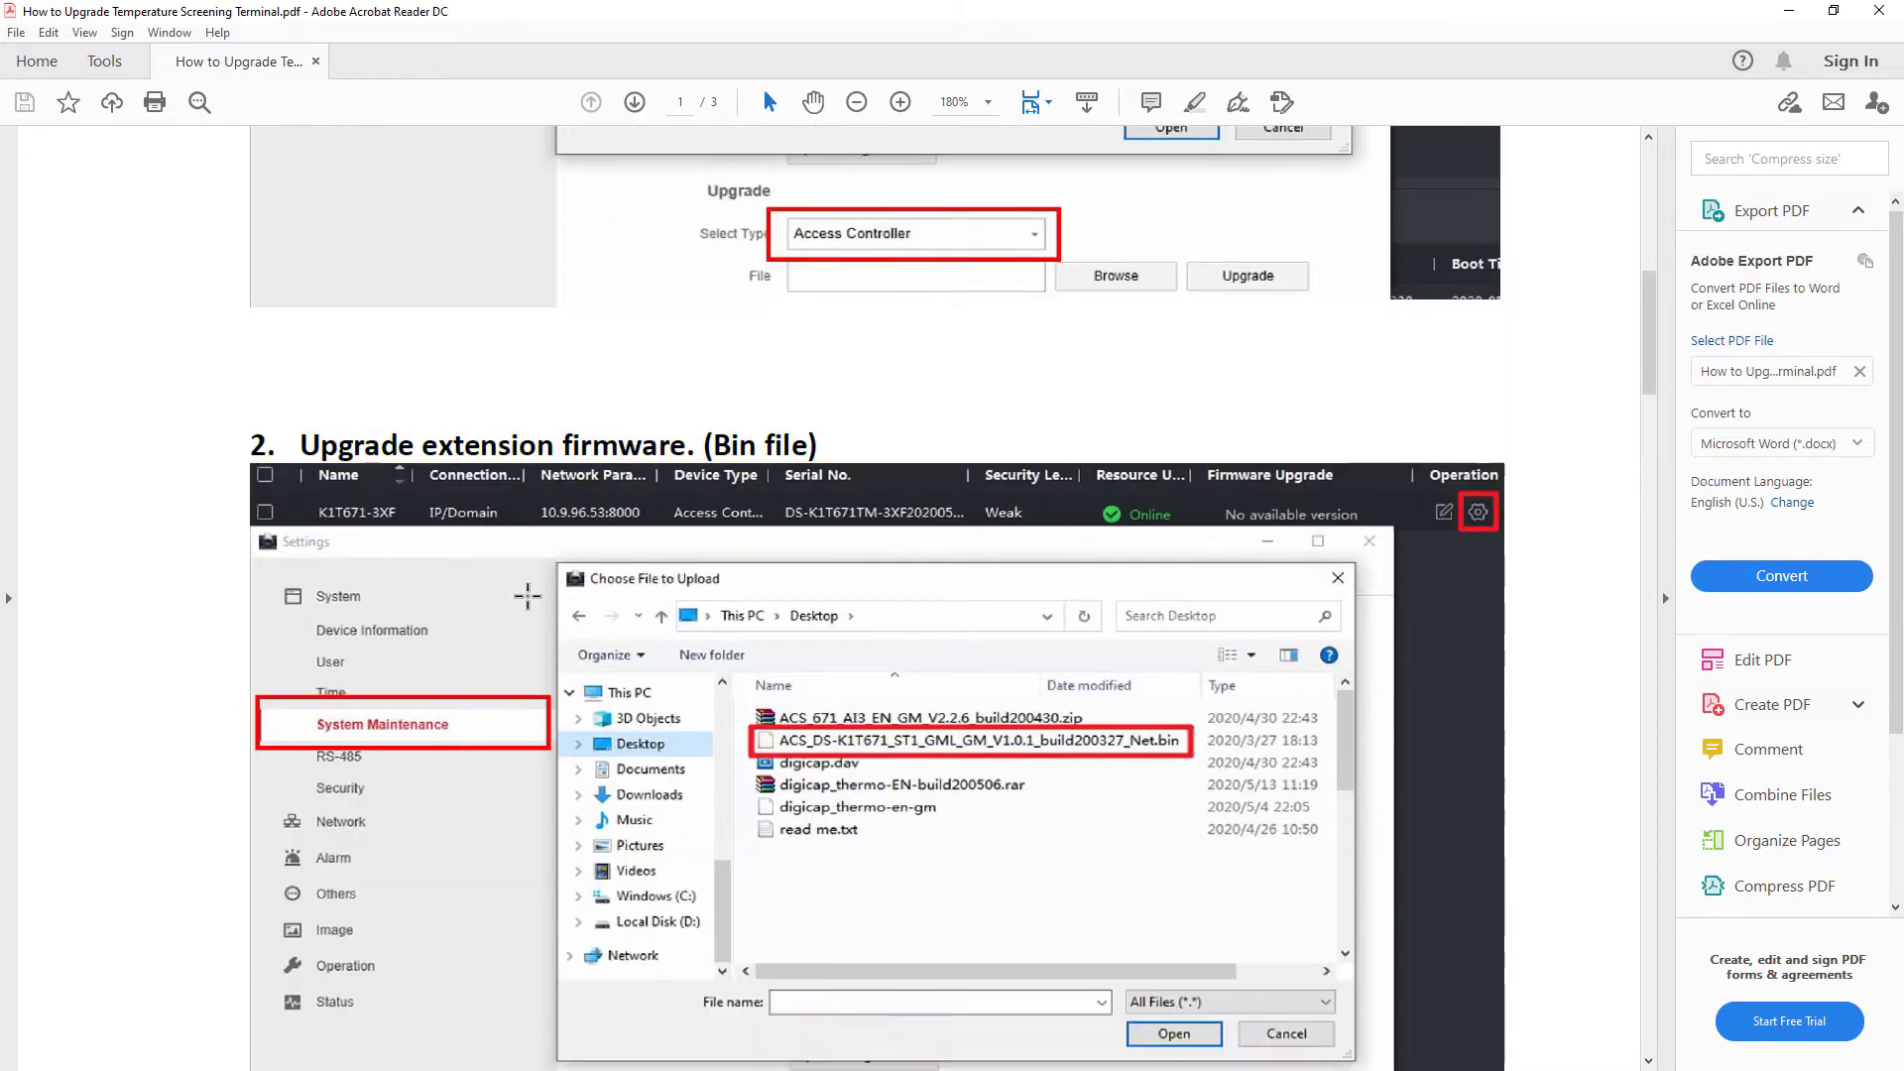
{"action": "scroll", "coordinate": [527, 596], "scroll_direction": "down", "scroll_amount": 7}
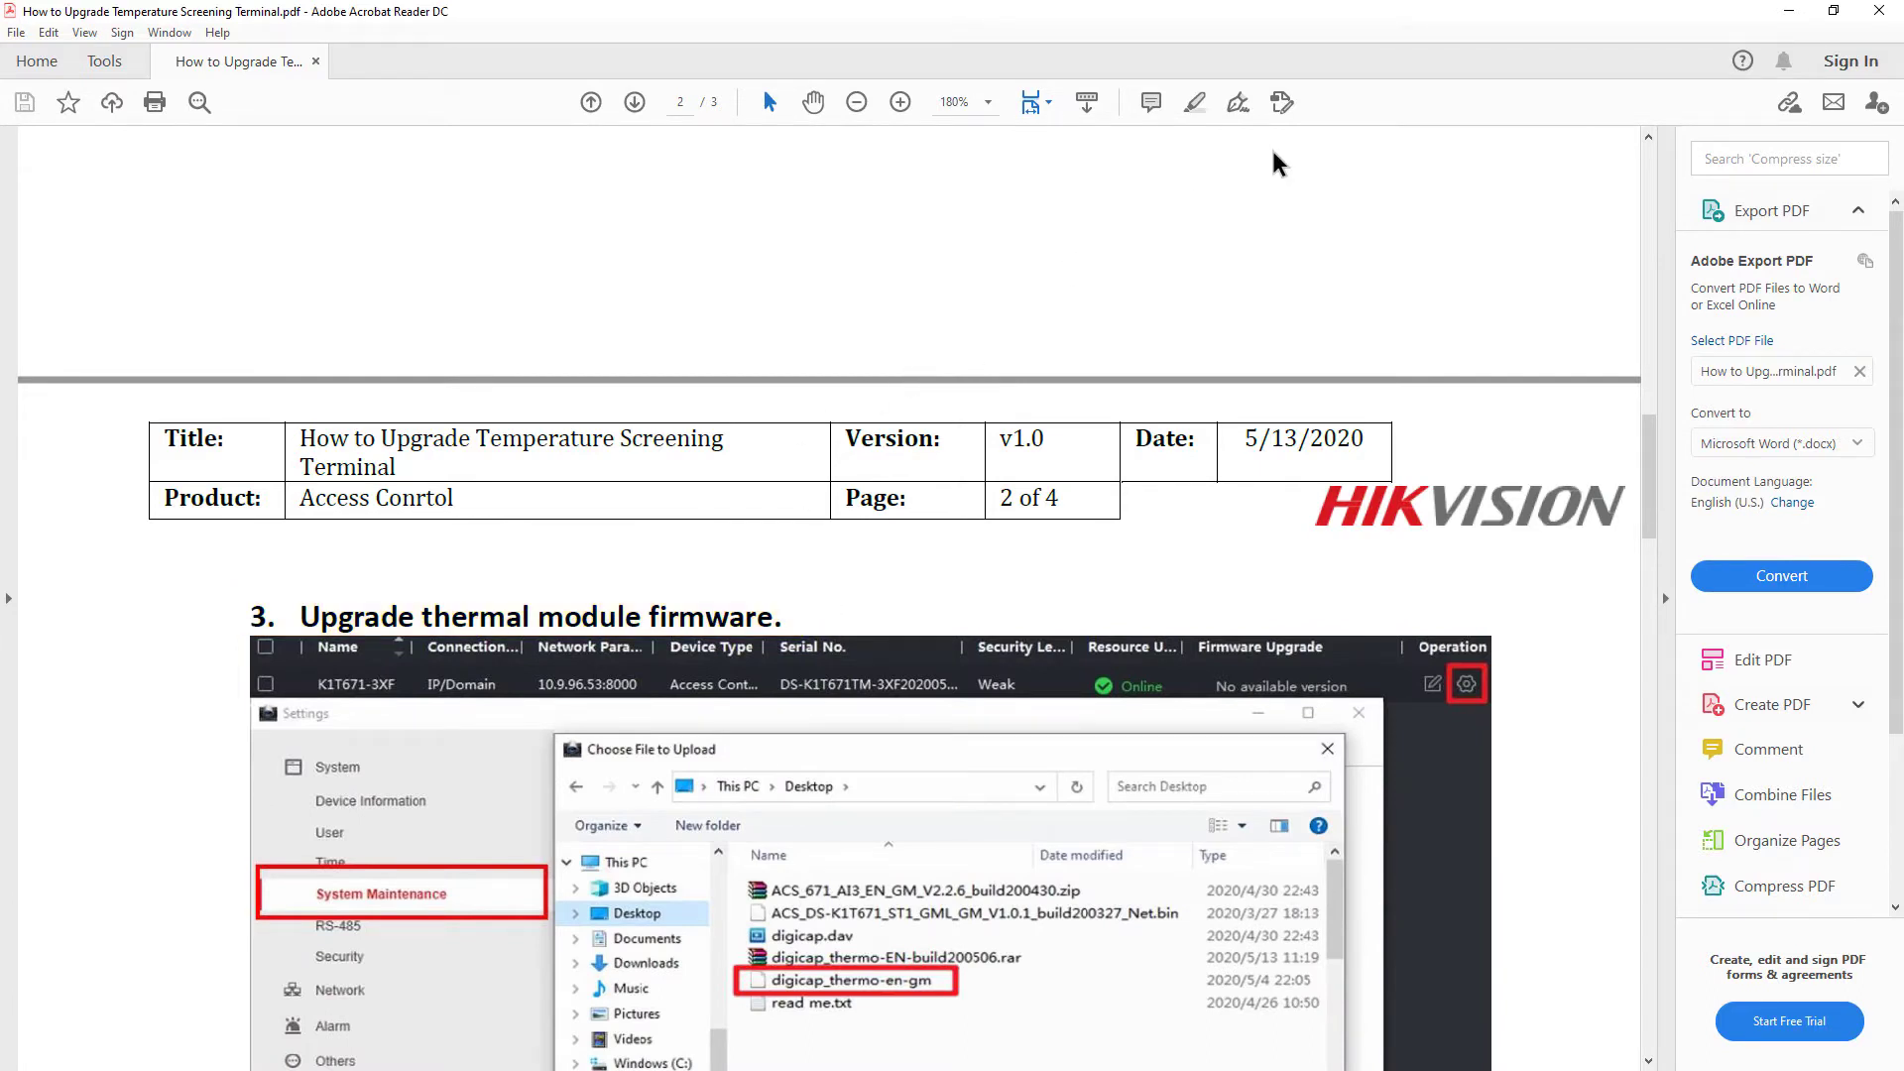
{"action": "left_click", "coordinate": [1879, 12]}
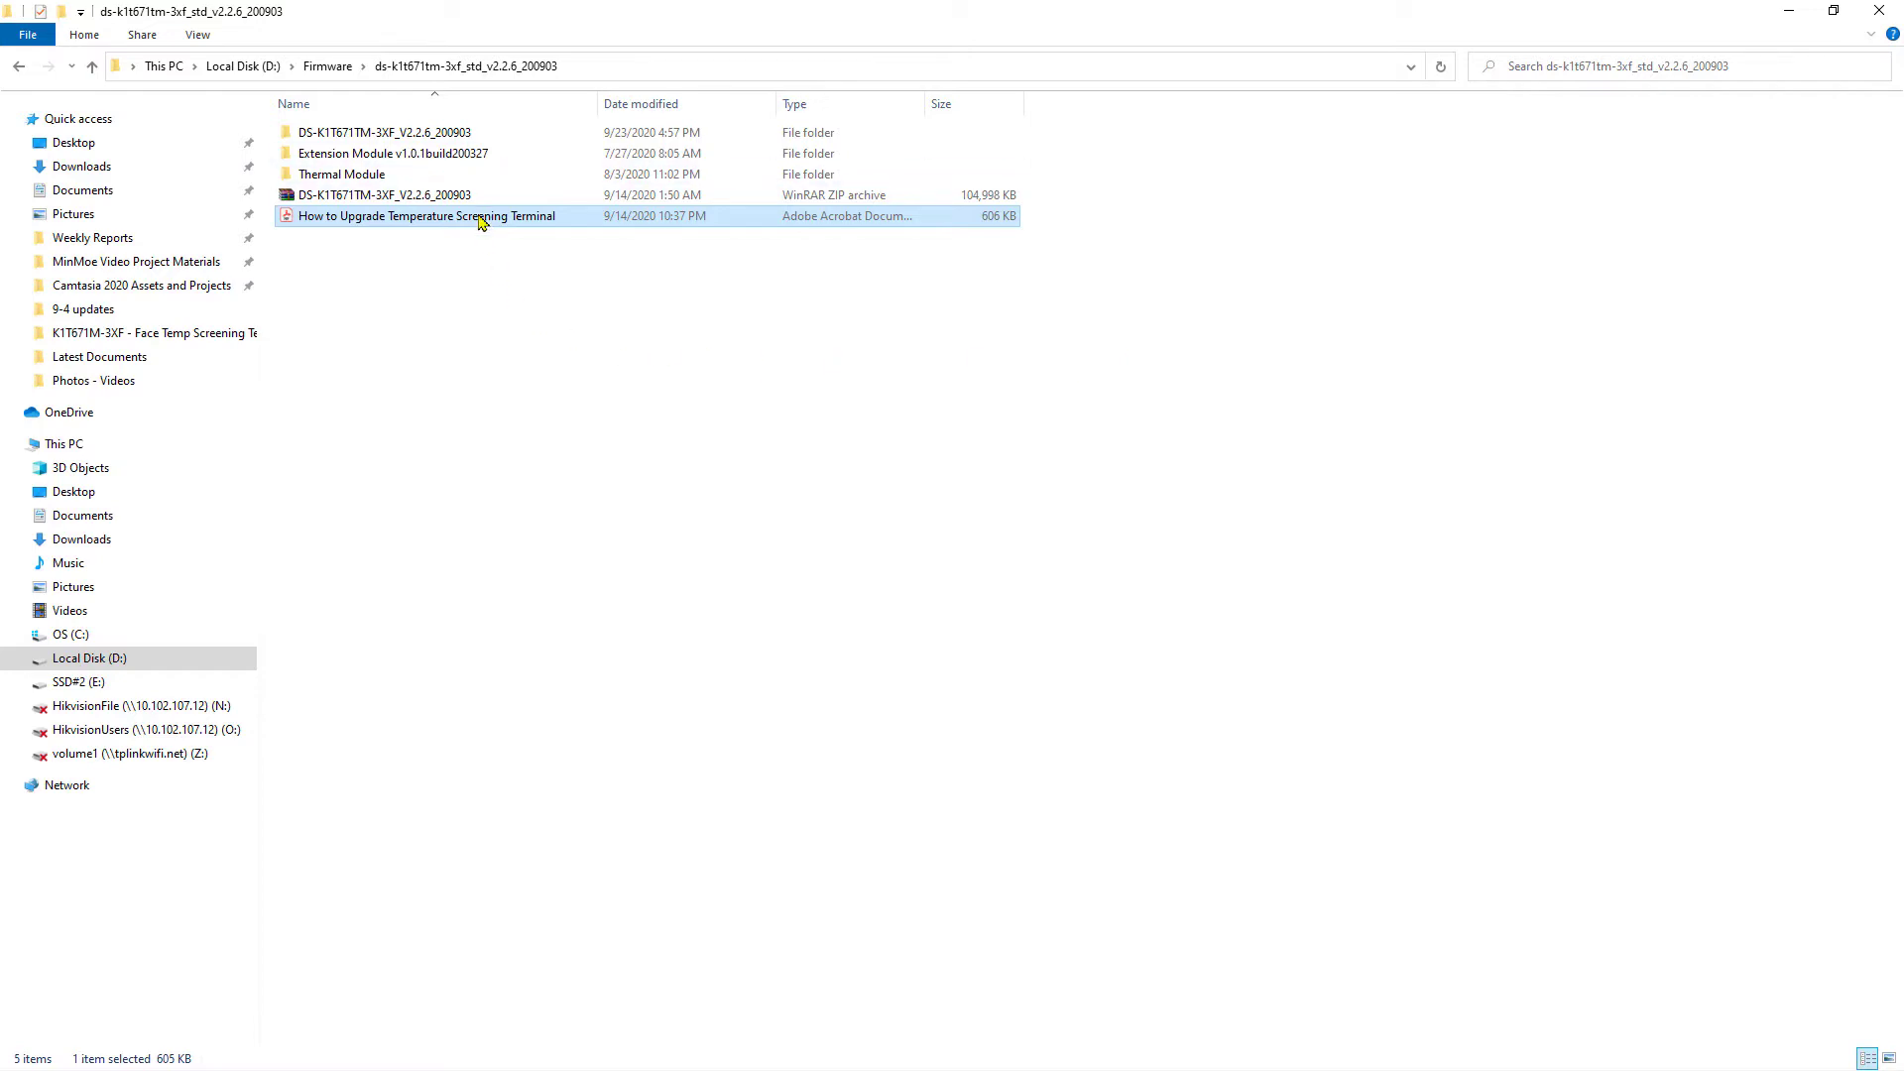
- Close File Explorer and go to the iVMS-4200 for Windows page under Software > IVMS-4200 Series
{"action": "left_click", "coordinate": [1880, 11]}
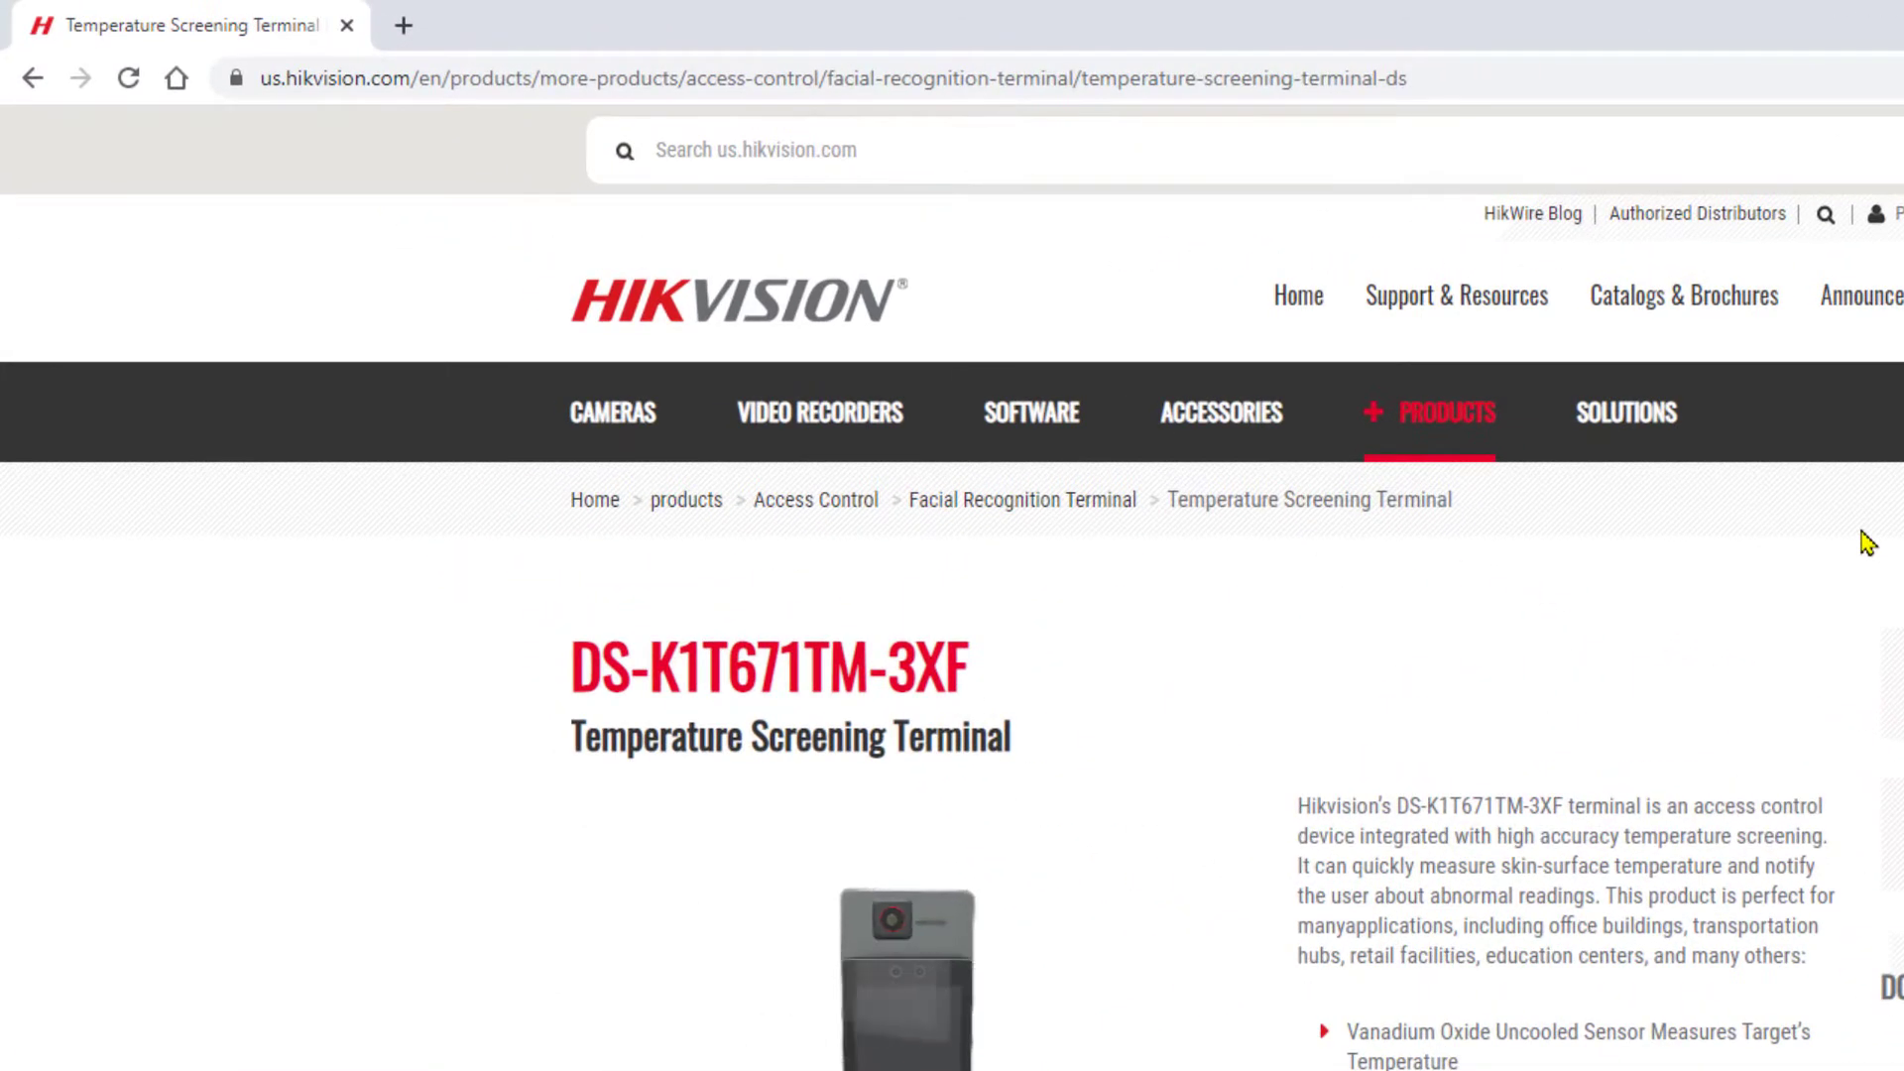
{"action": "mouse_move", "coordinate": [1025, 425]}
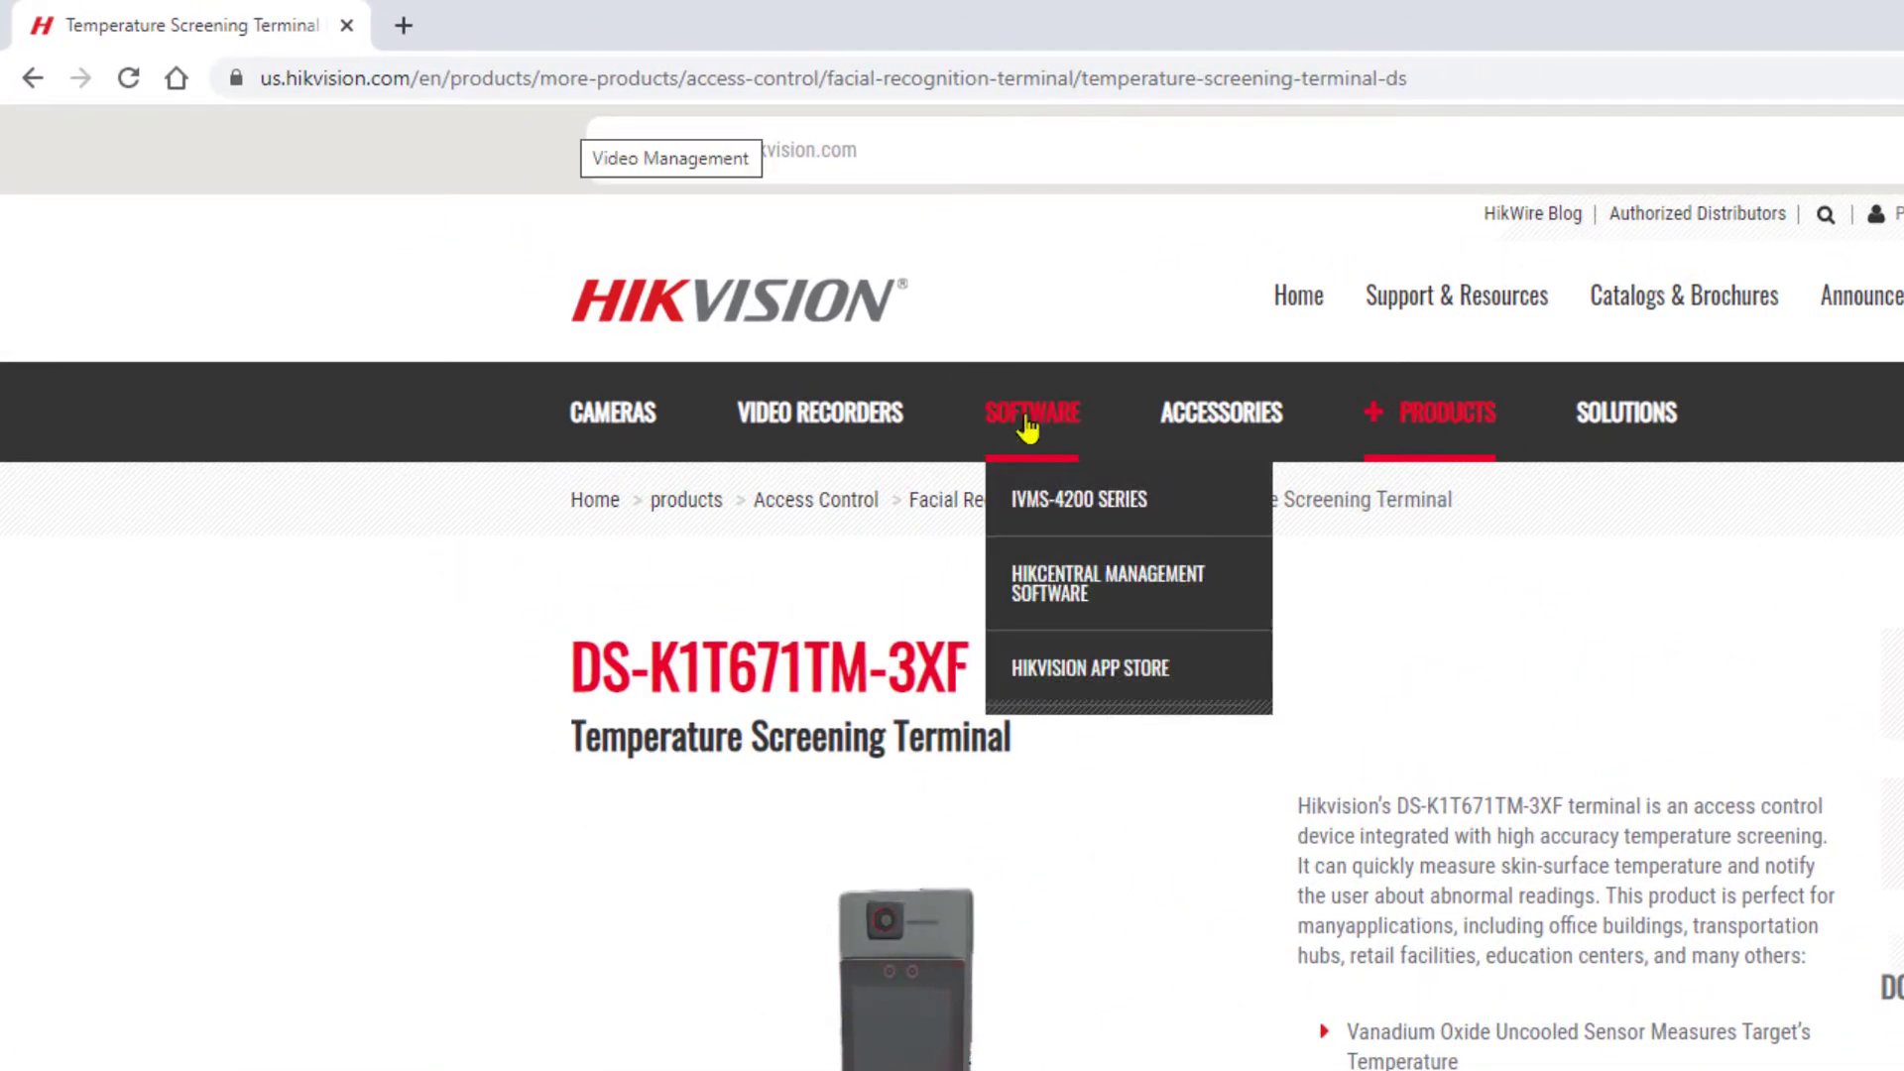
{"action": "left_click", "coordinate": [1056, 498]}
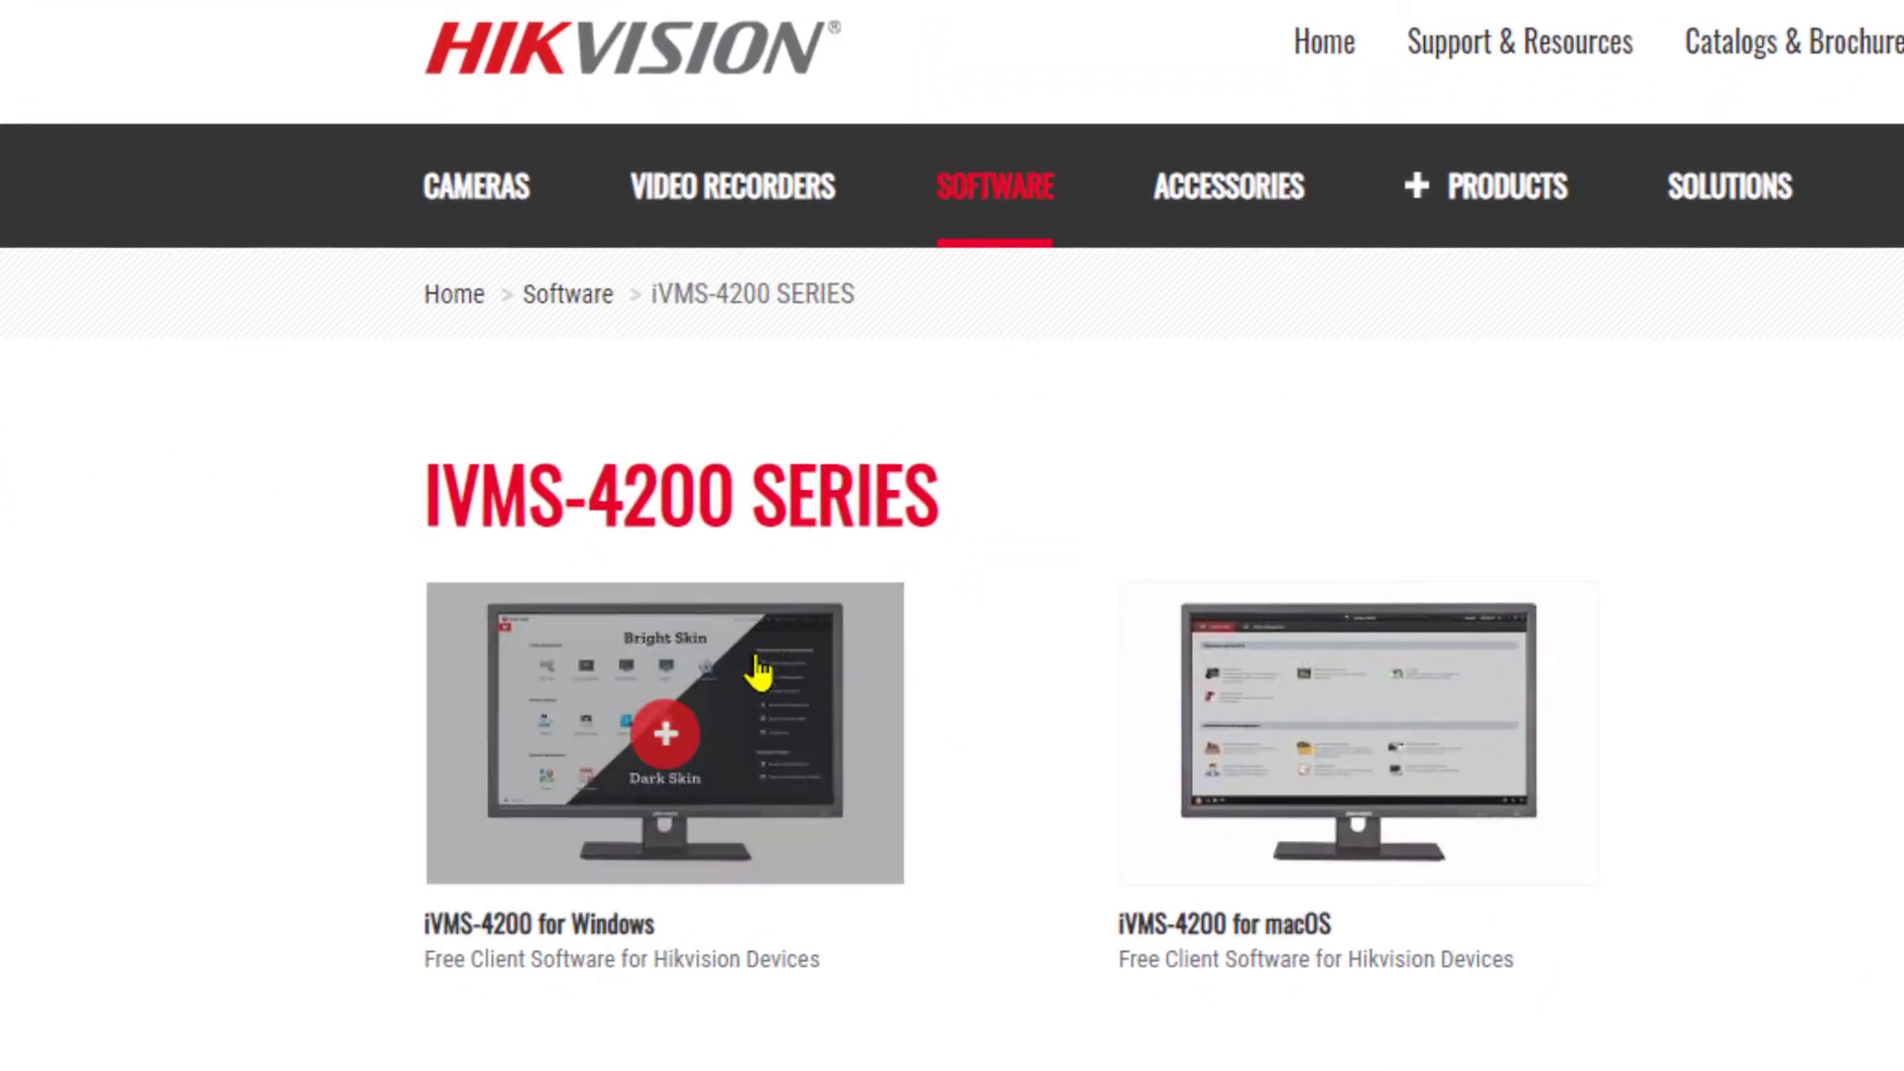
{"action": "left_click", "coordinate": [753, 665]}
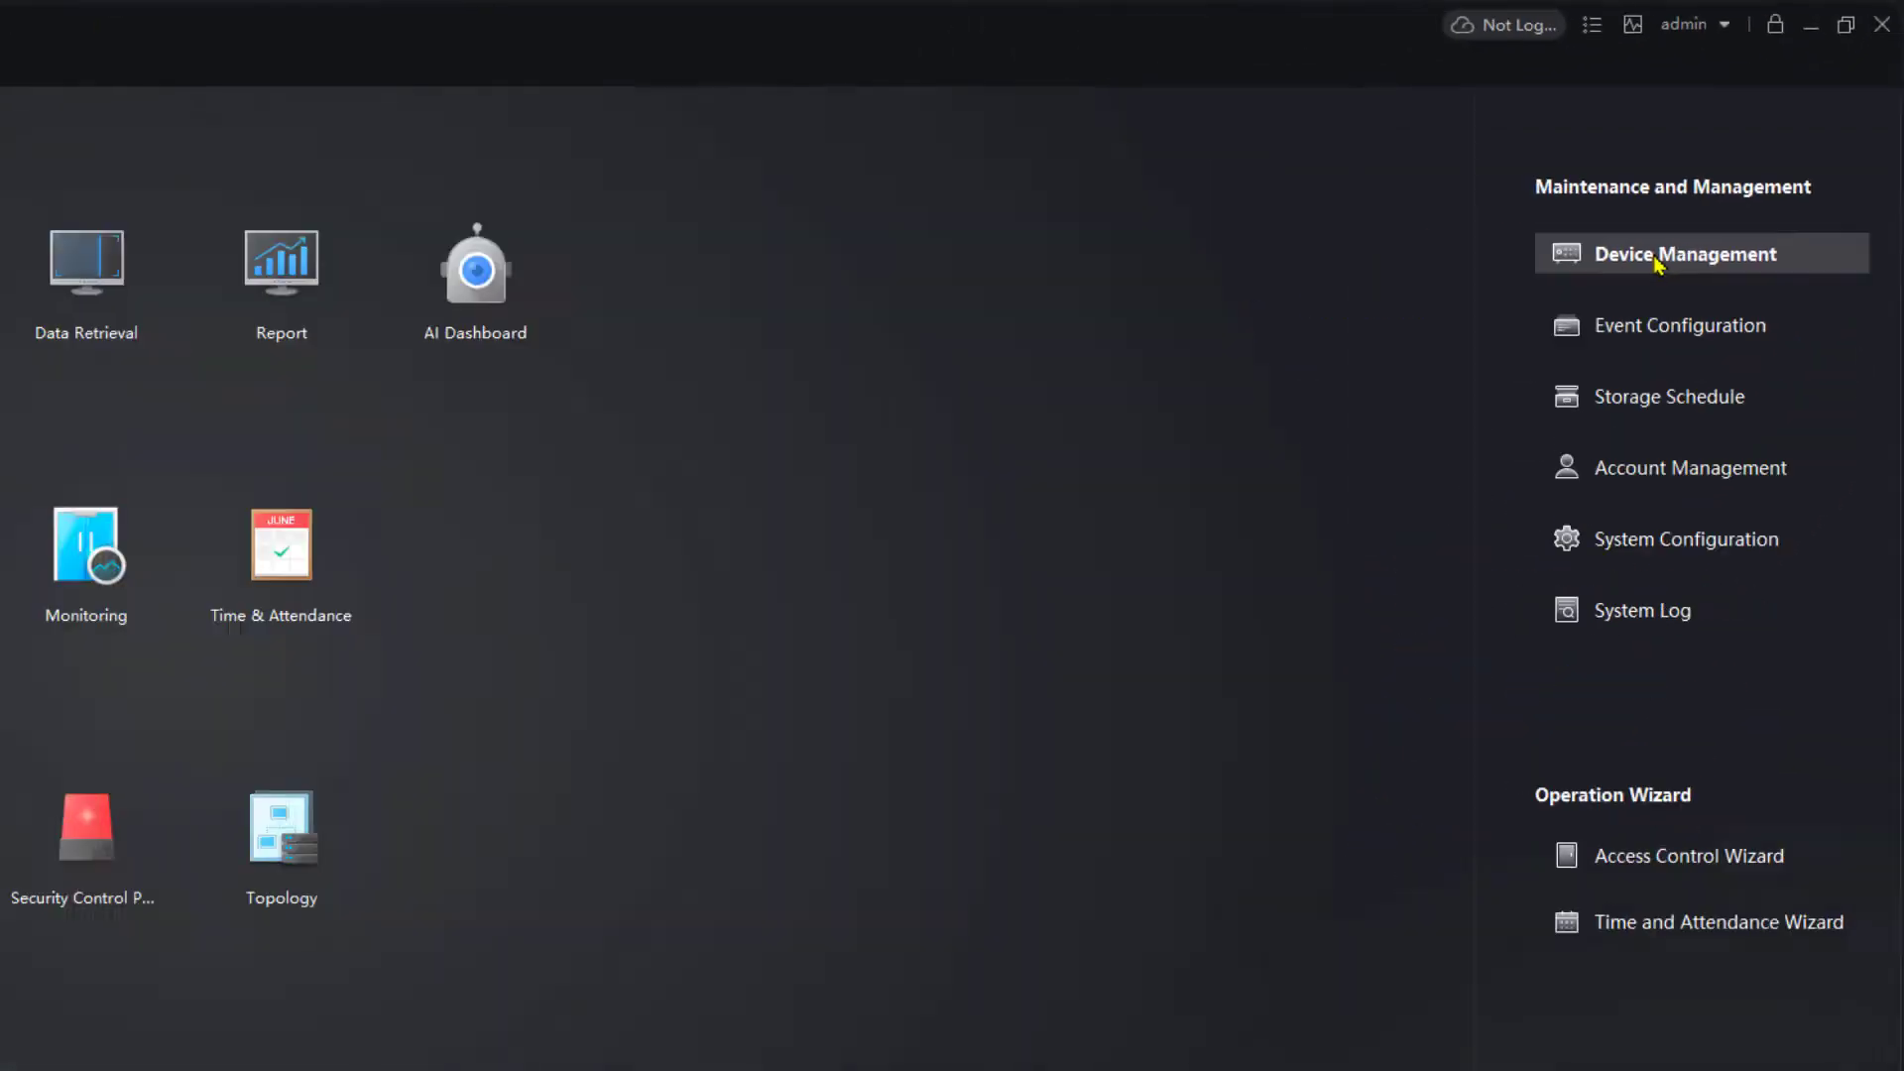
- In Device Management, sort devices by name and open Remote Configuration for Temp Screen Term
{"action": "left_click", "coordinate": [1654, 256]}
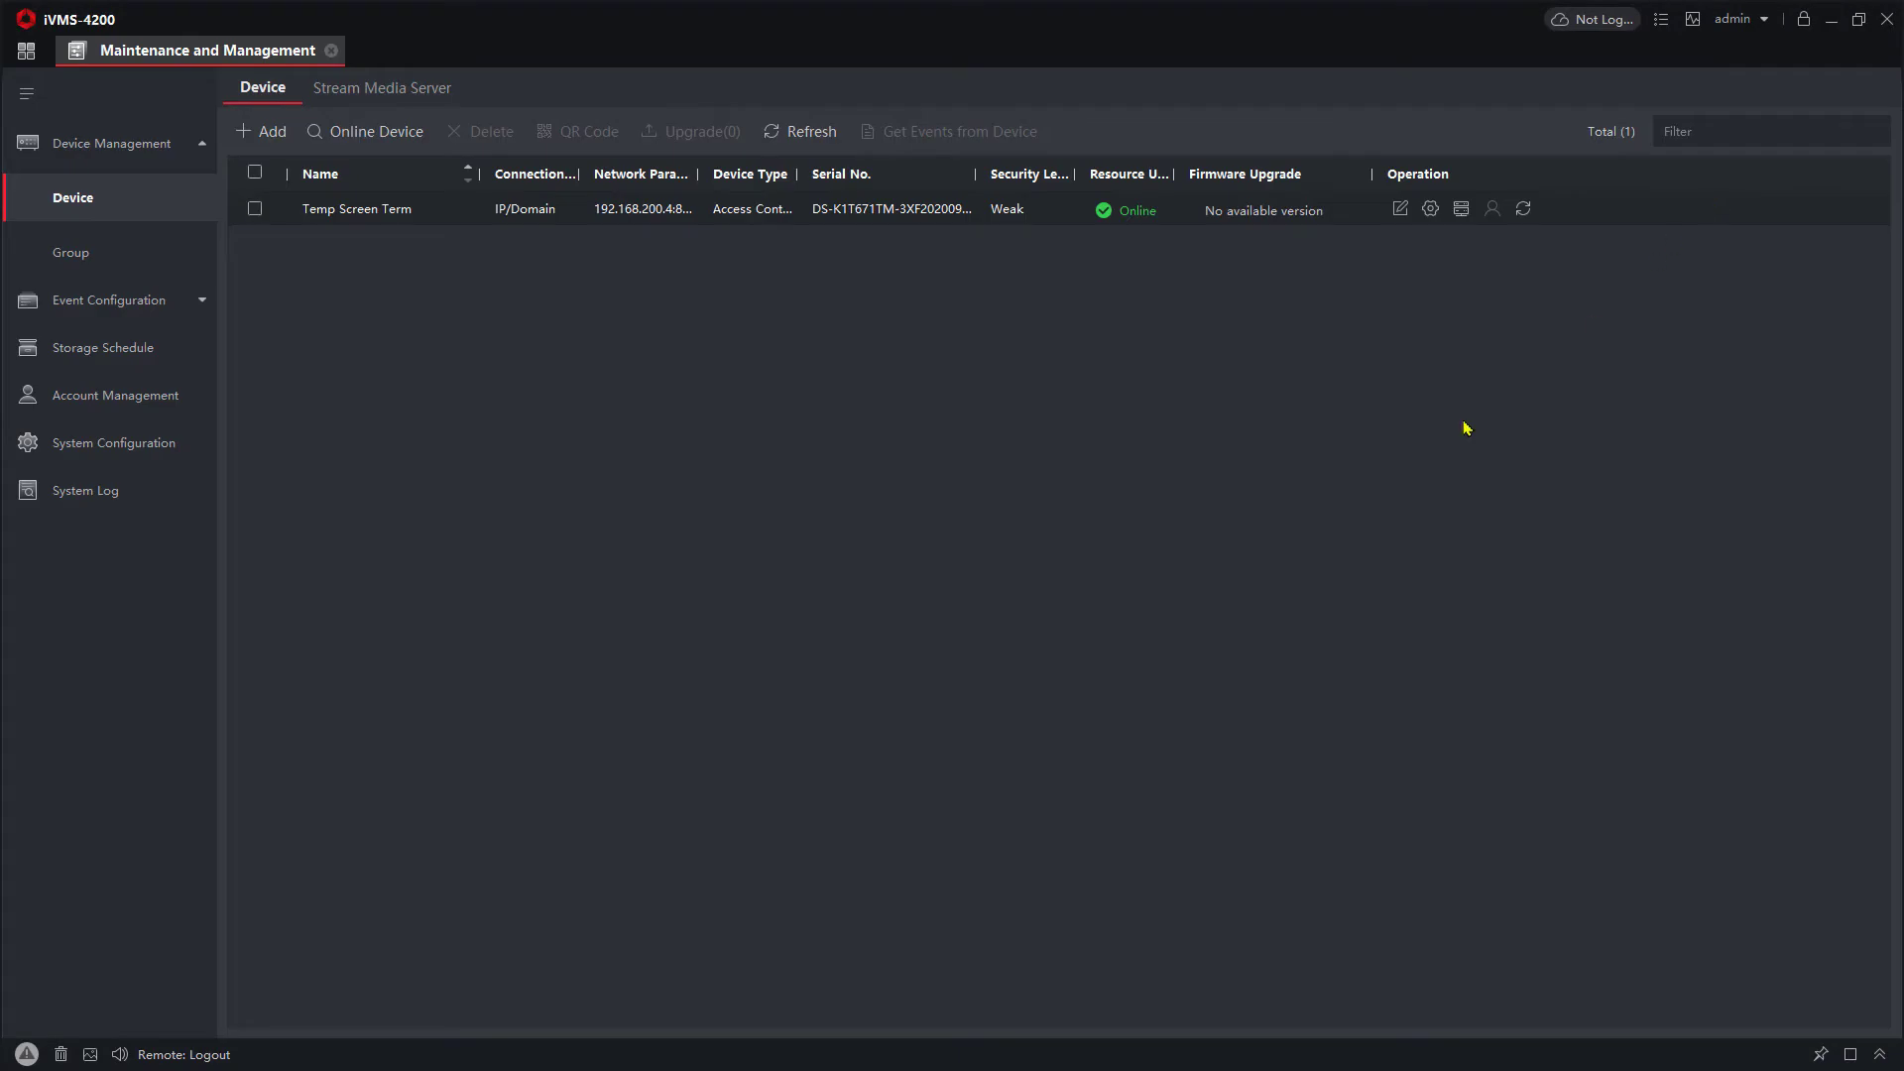
{"action": "left_click", "coordinate": [466, 179]}
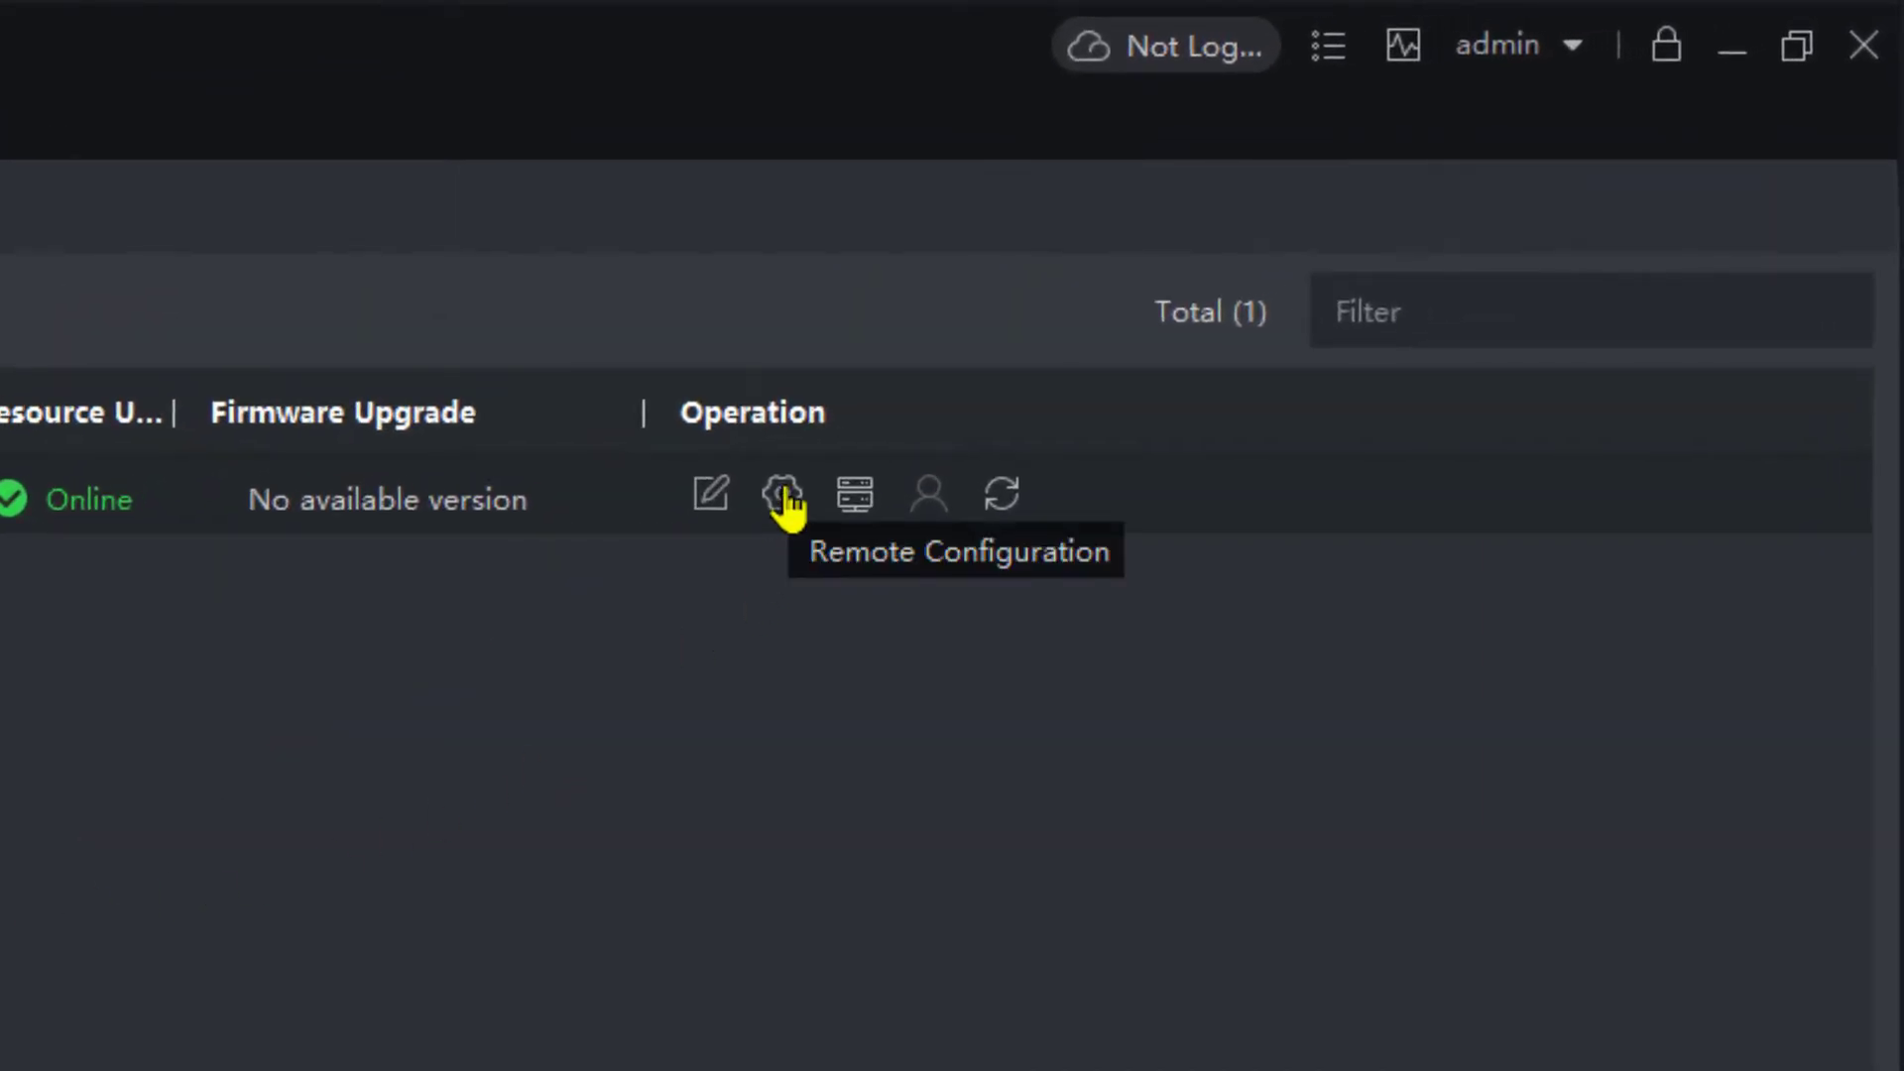
{"action": "left_click", "coordinate": [784, 499]}
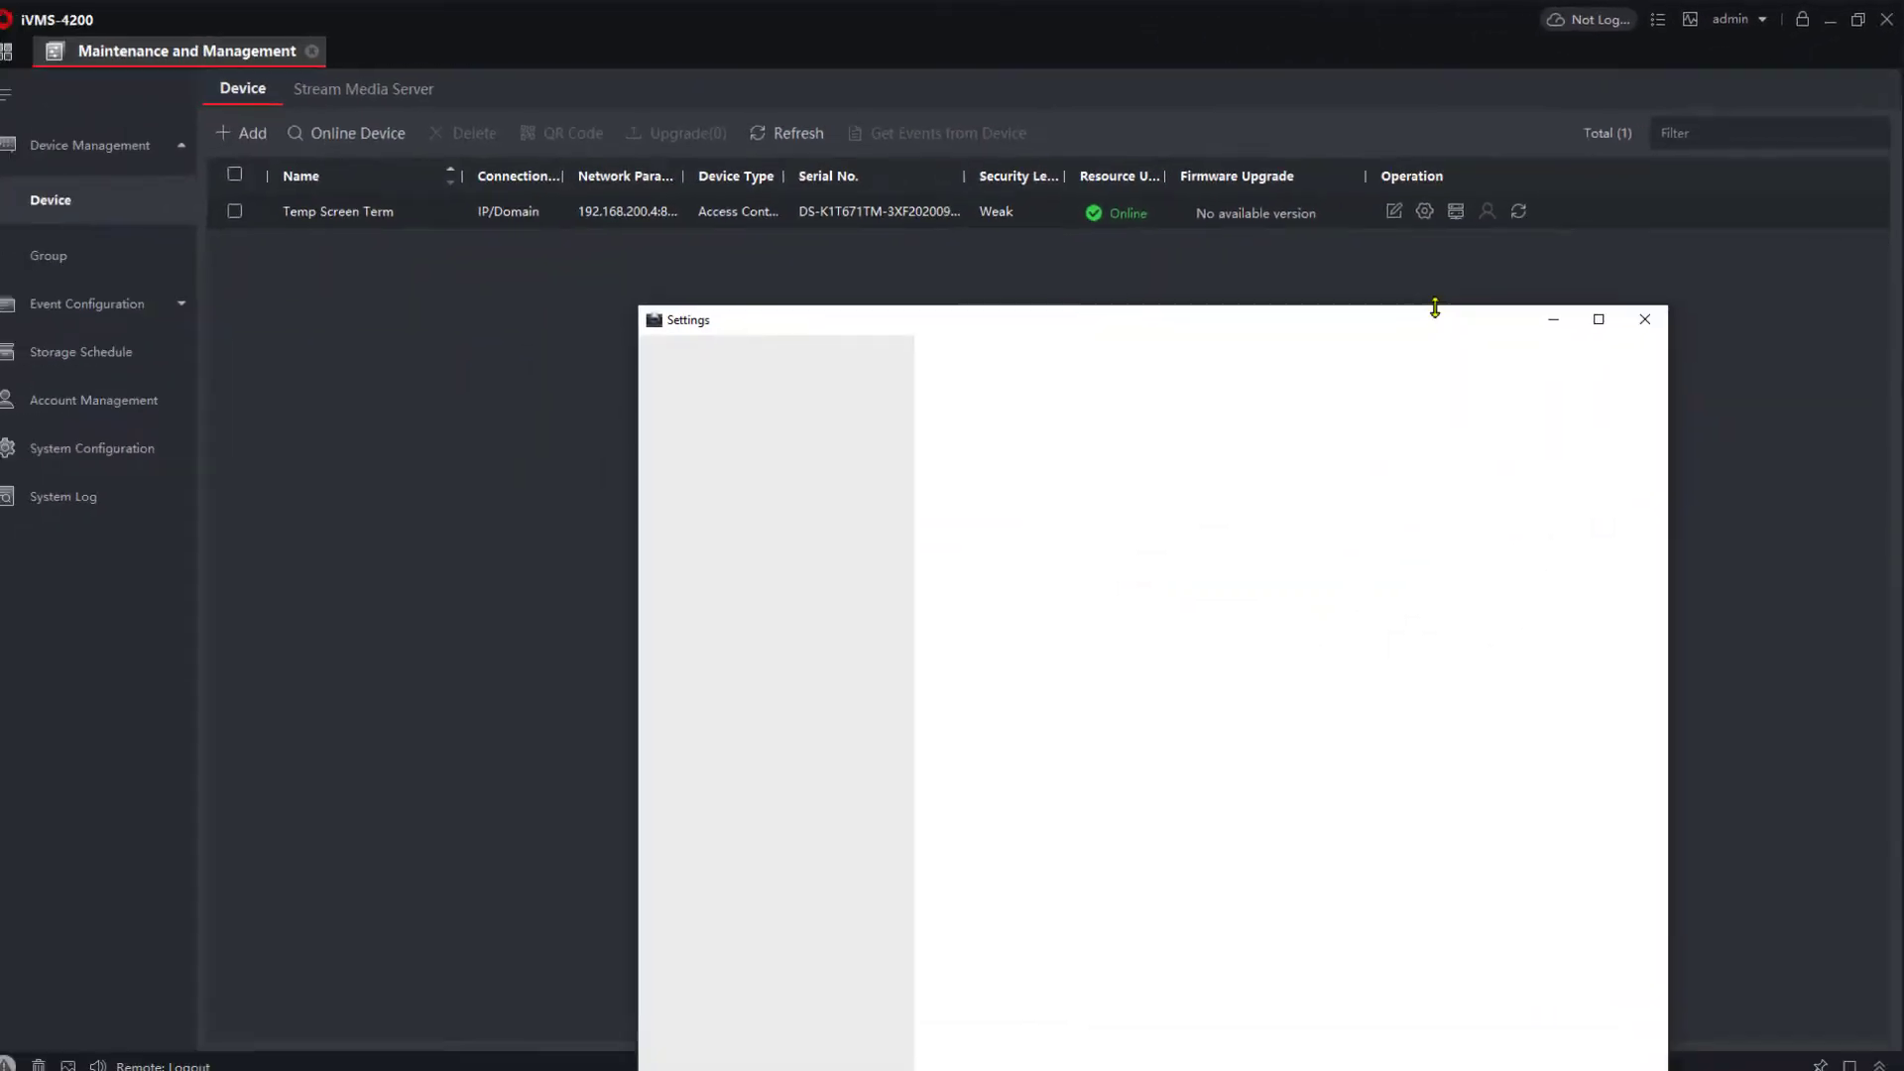
- Maximize the terminal's Settings, go to System Maintenance, and expand the Upgrade Select Type list
{"action": "double_click", "coordinate": [1437, 306]}
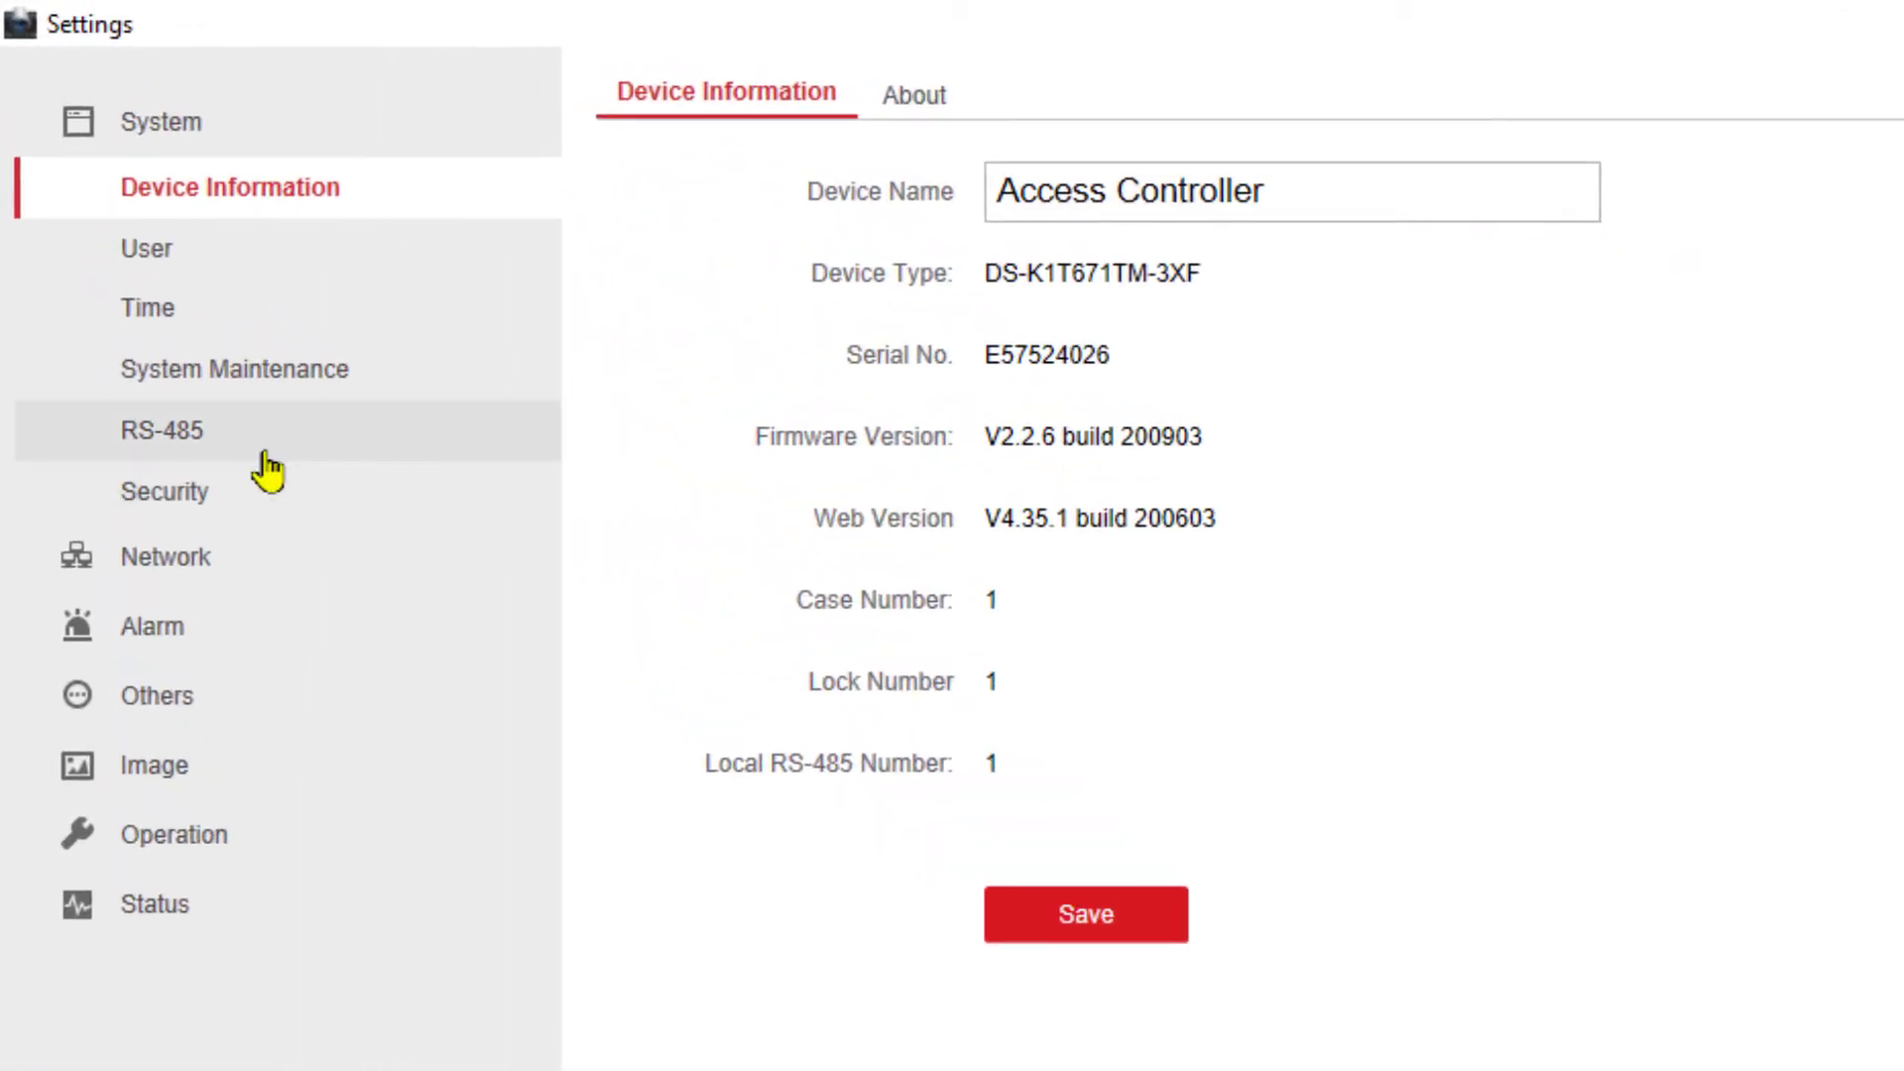
{"action": "left_click", "coordinate": [283, 372]}
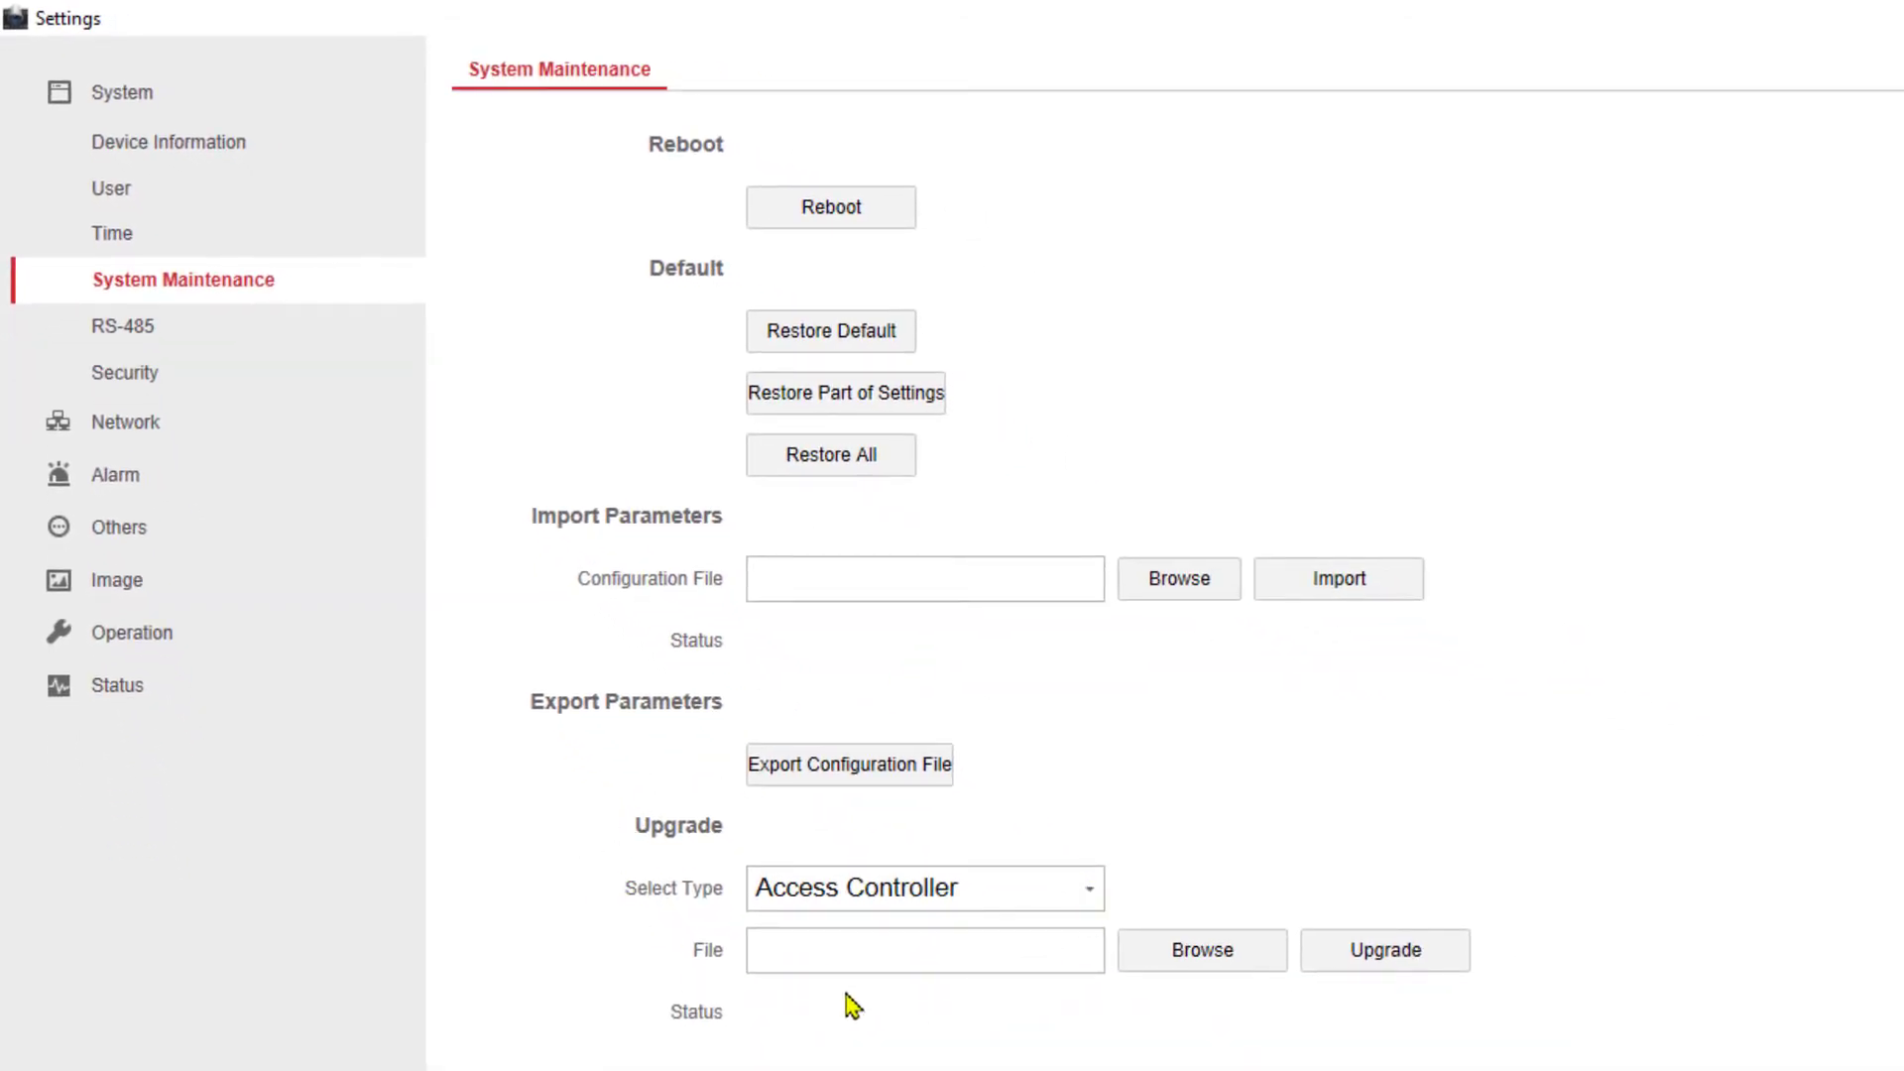
{"action": "left_click", "coordinate": [1089, 905]}
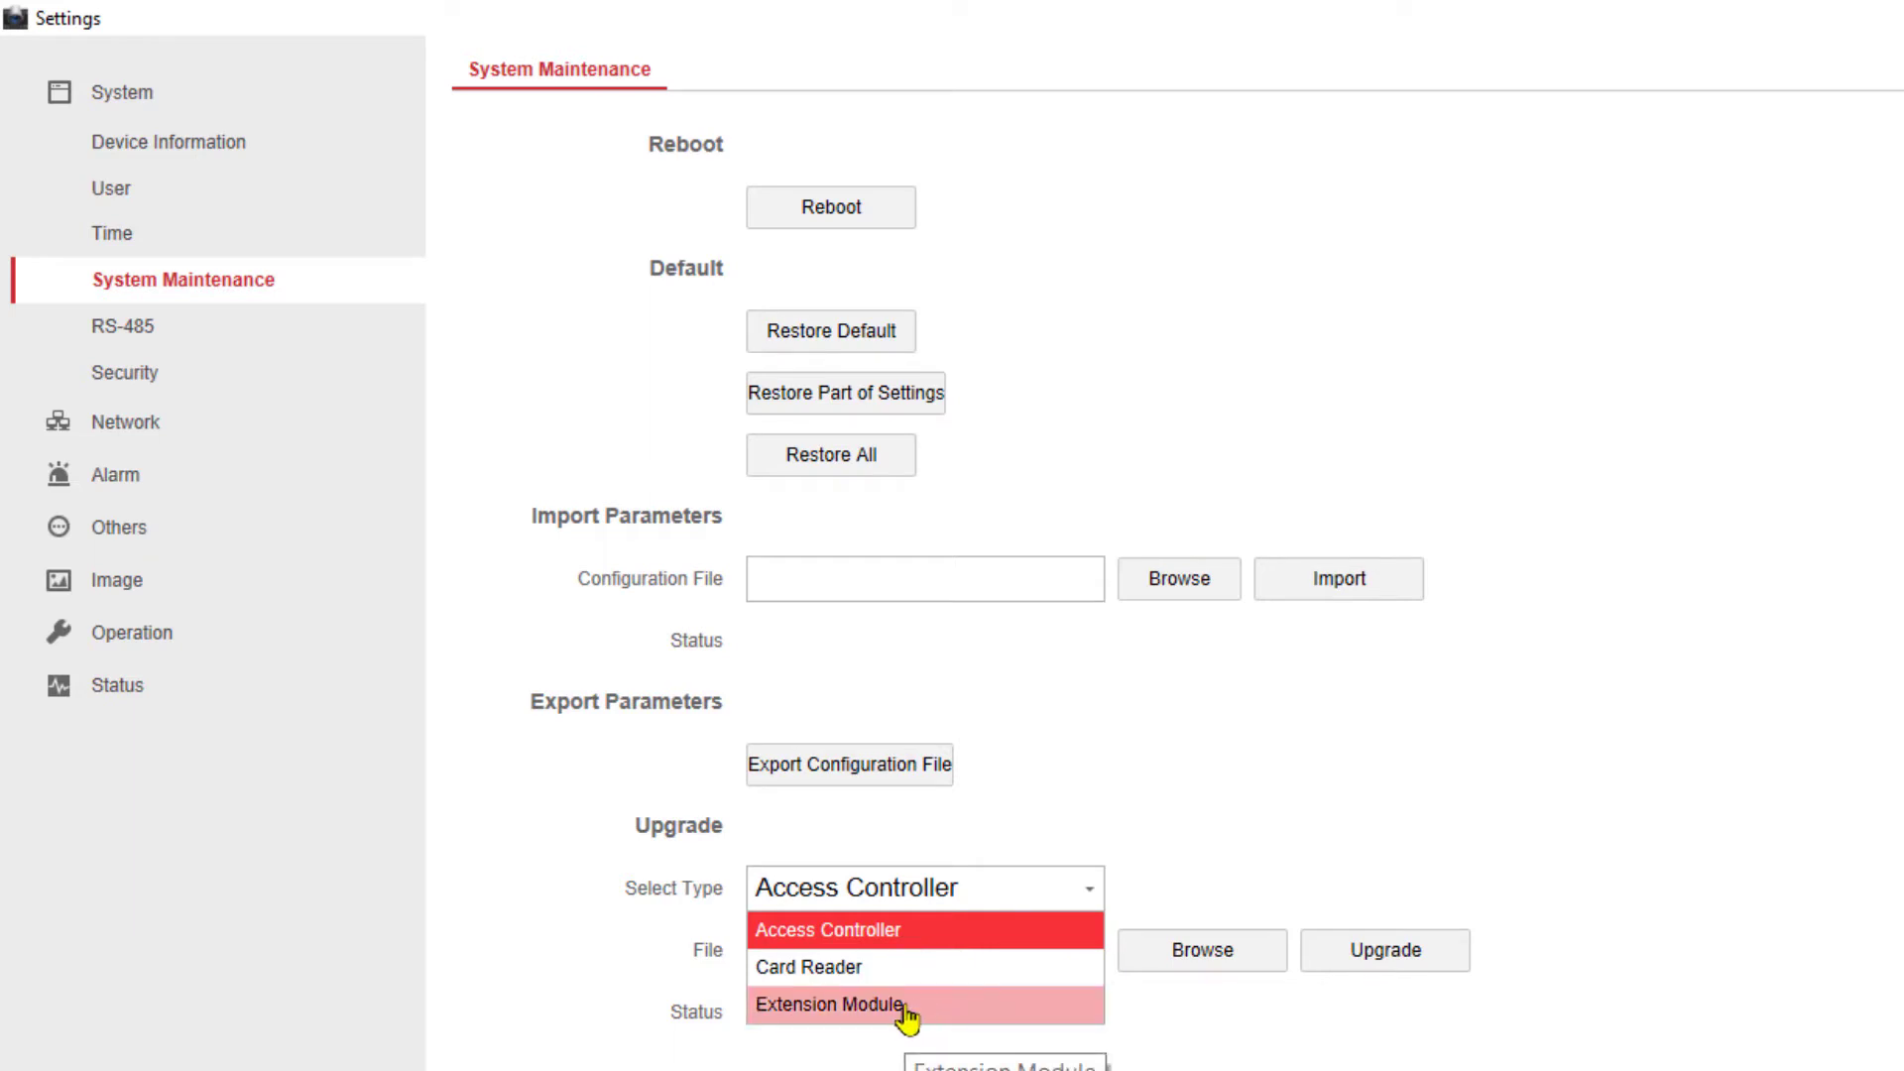
- Load digicap.dav from D:\Firmware\ds-k1t671tm-3xf_std_v2.2.6_200903\DS-K1T671TM-3XF_V2.2.6_200903 as the Access Controller firmware
{"action": "left_click", "coordinate": [1229, 951]}
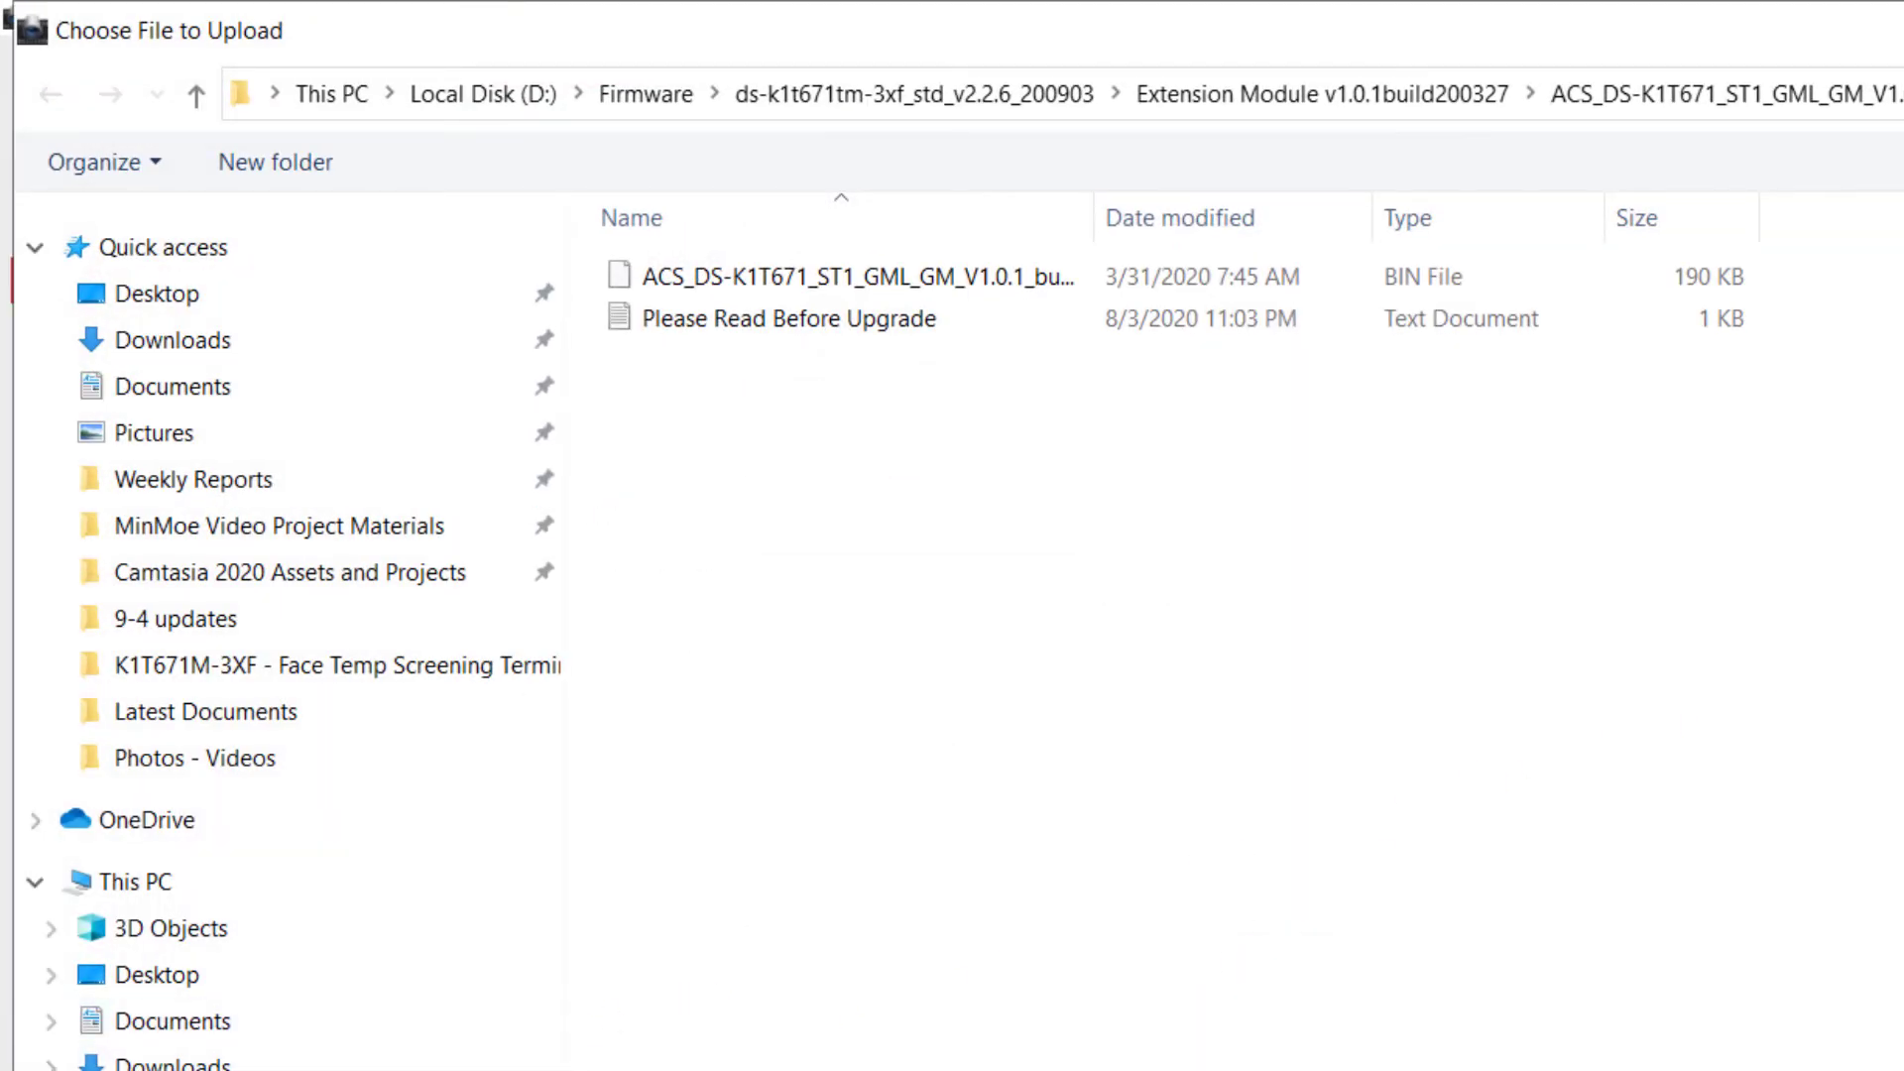
{"action": "key", "text": "alt+Up"}
{"action": "key", "text": "alt+Up"}
{"action": "key", "text": "alt+Up"}
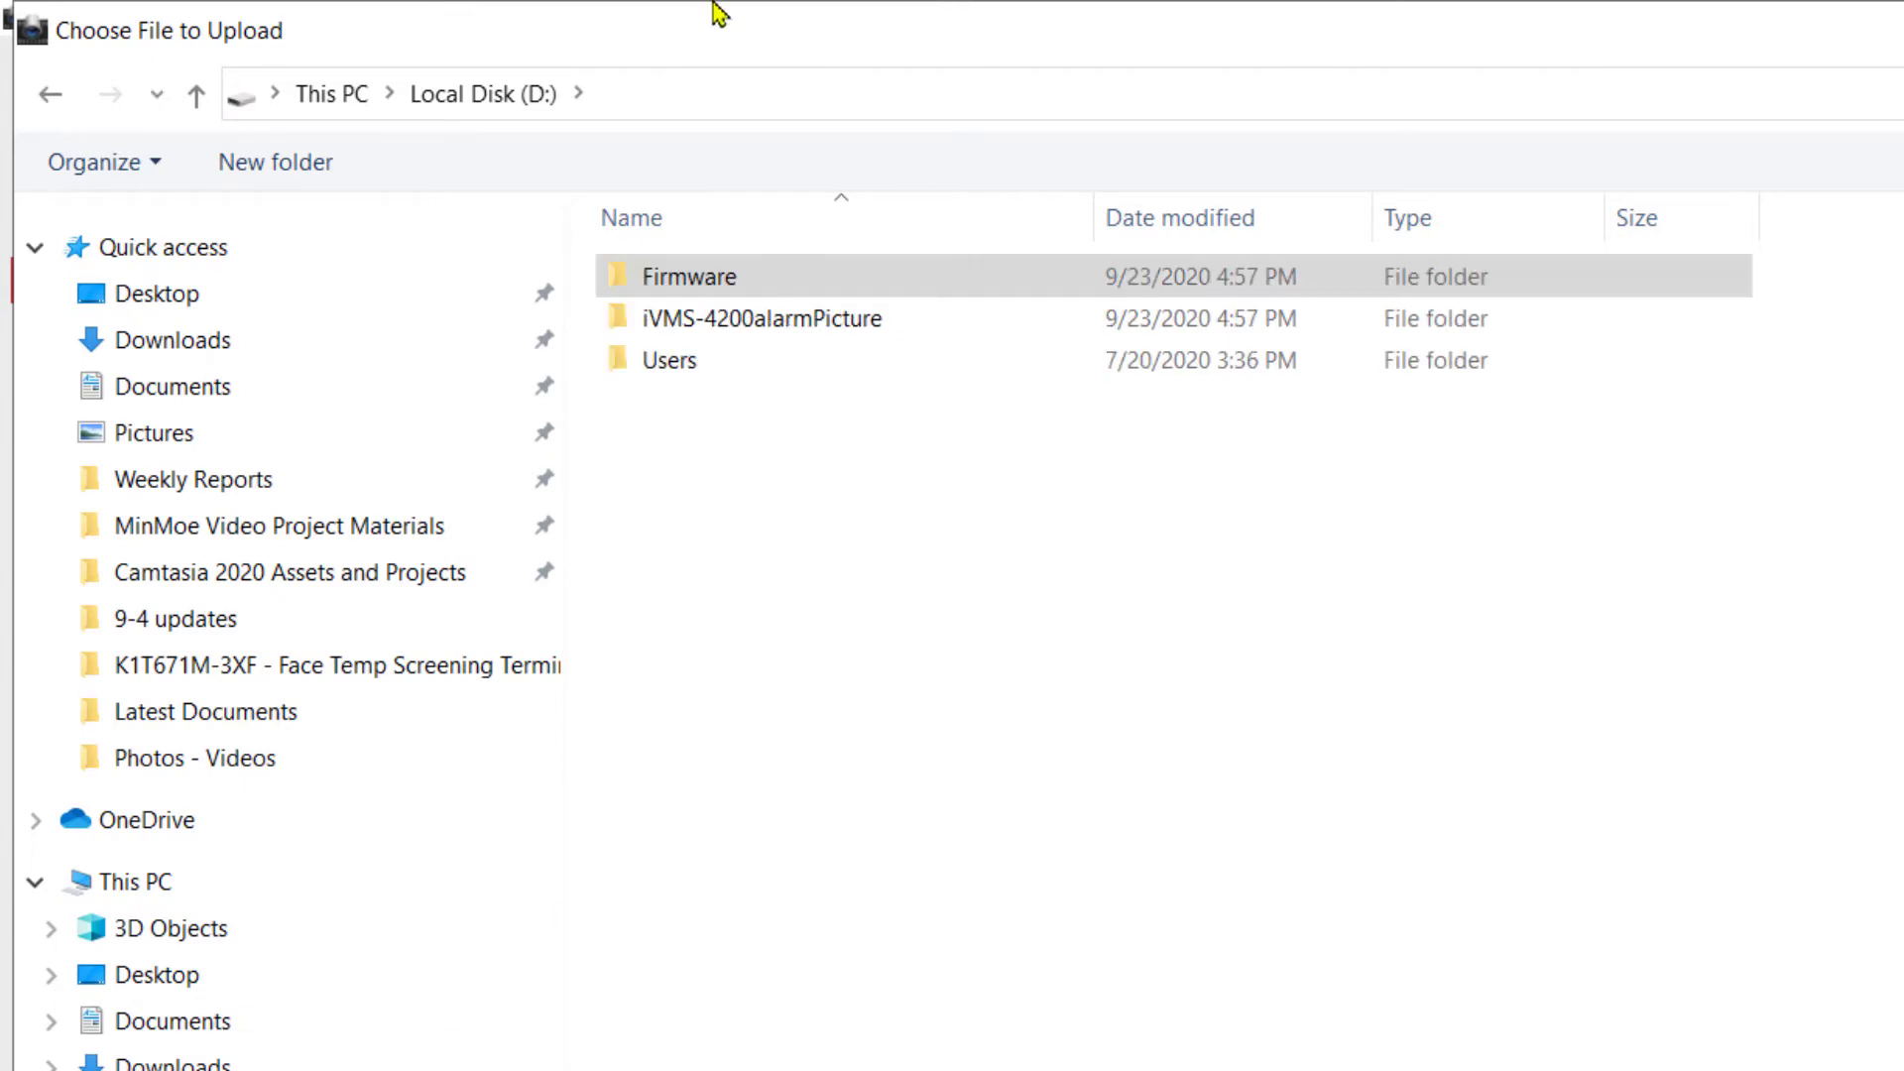
{"action": "double_click", "coordinate": [716, 278]}
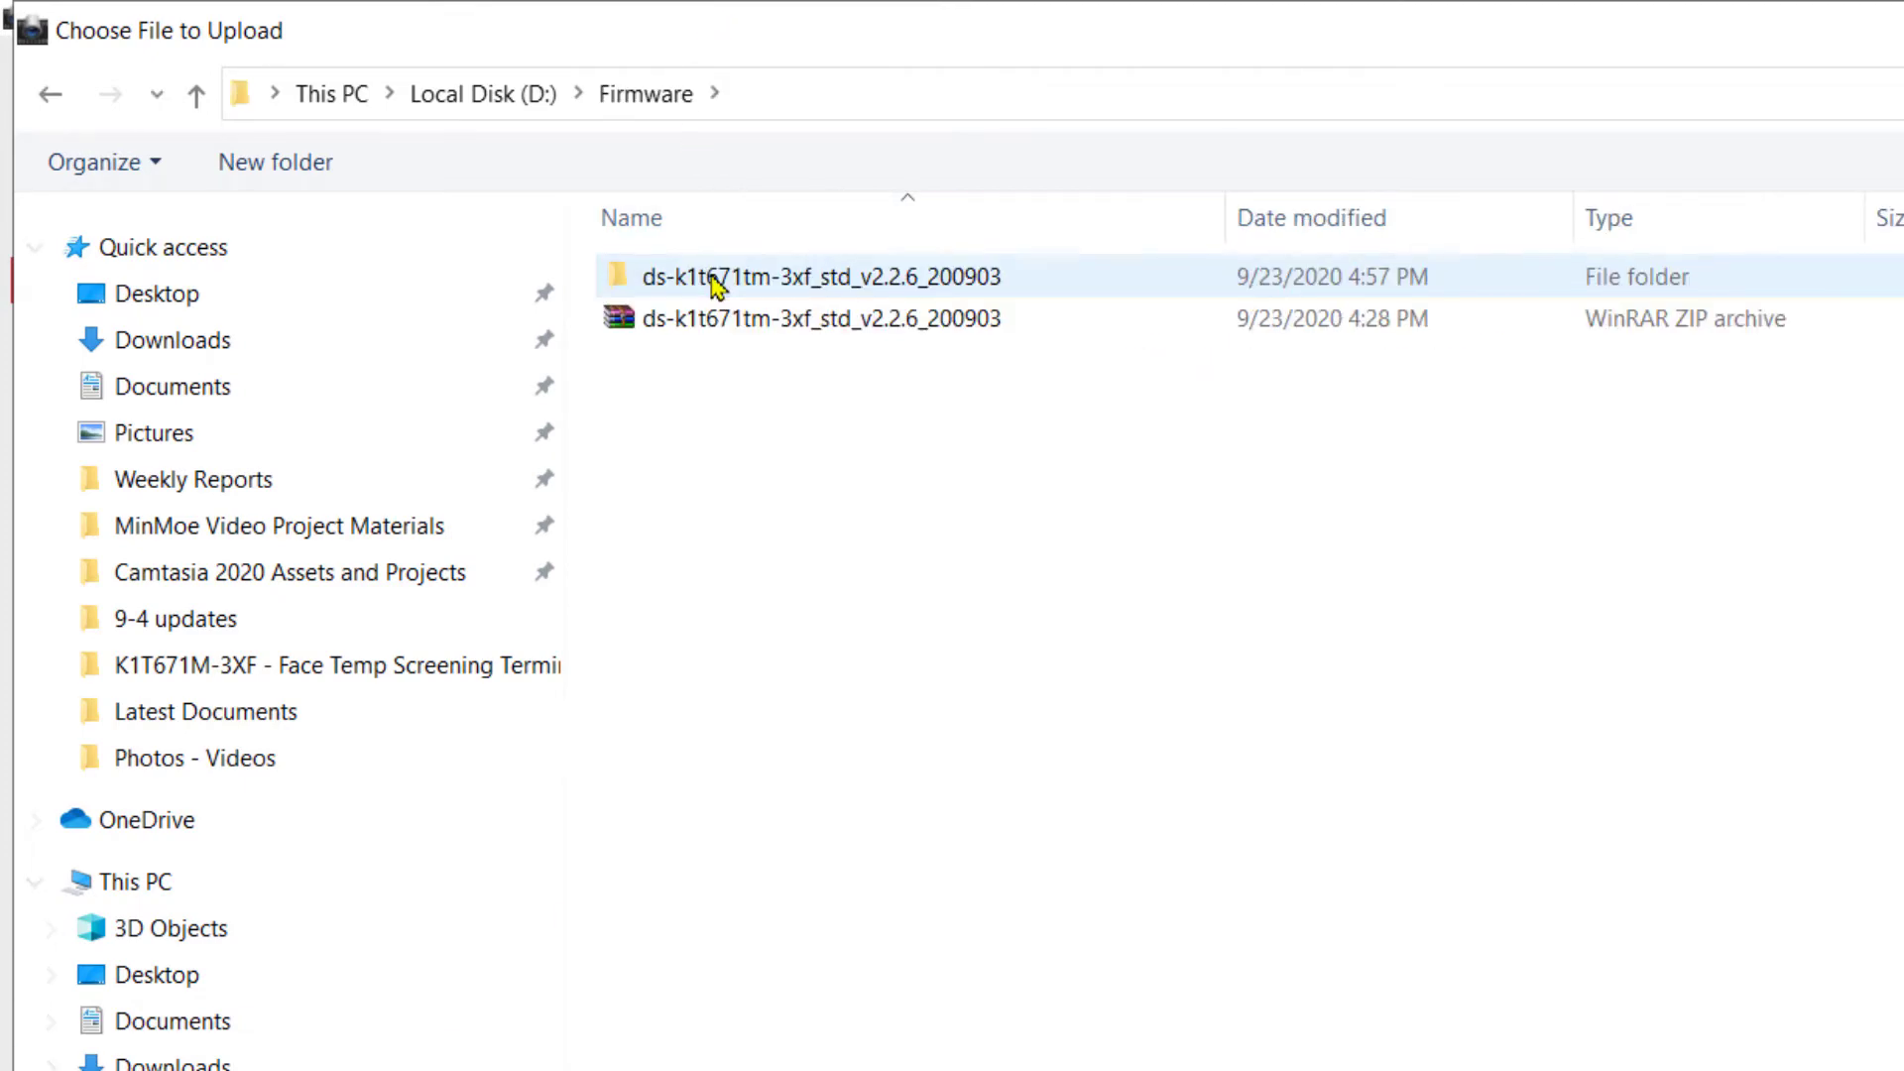
{"action": "double_click", "coordinate": [716, 279]}
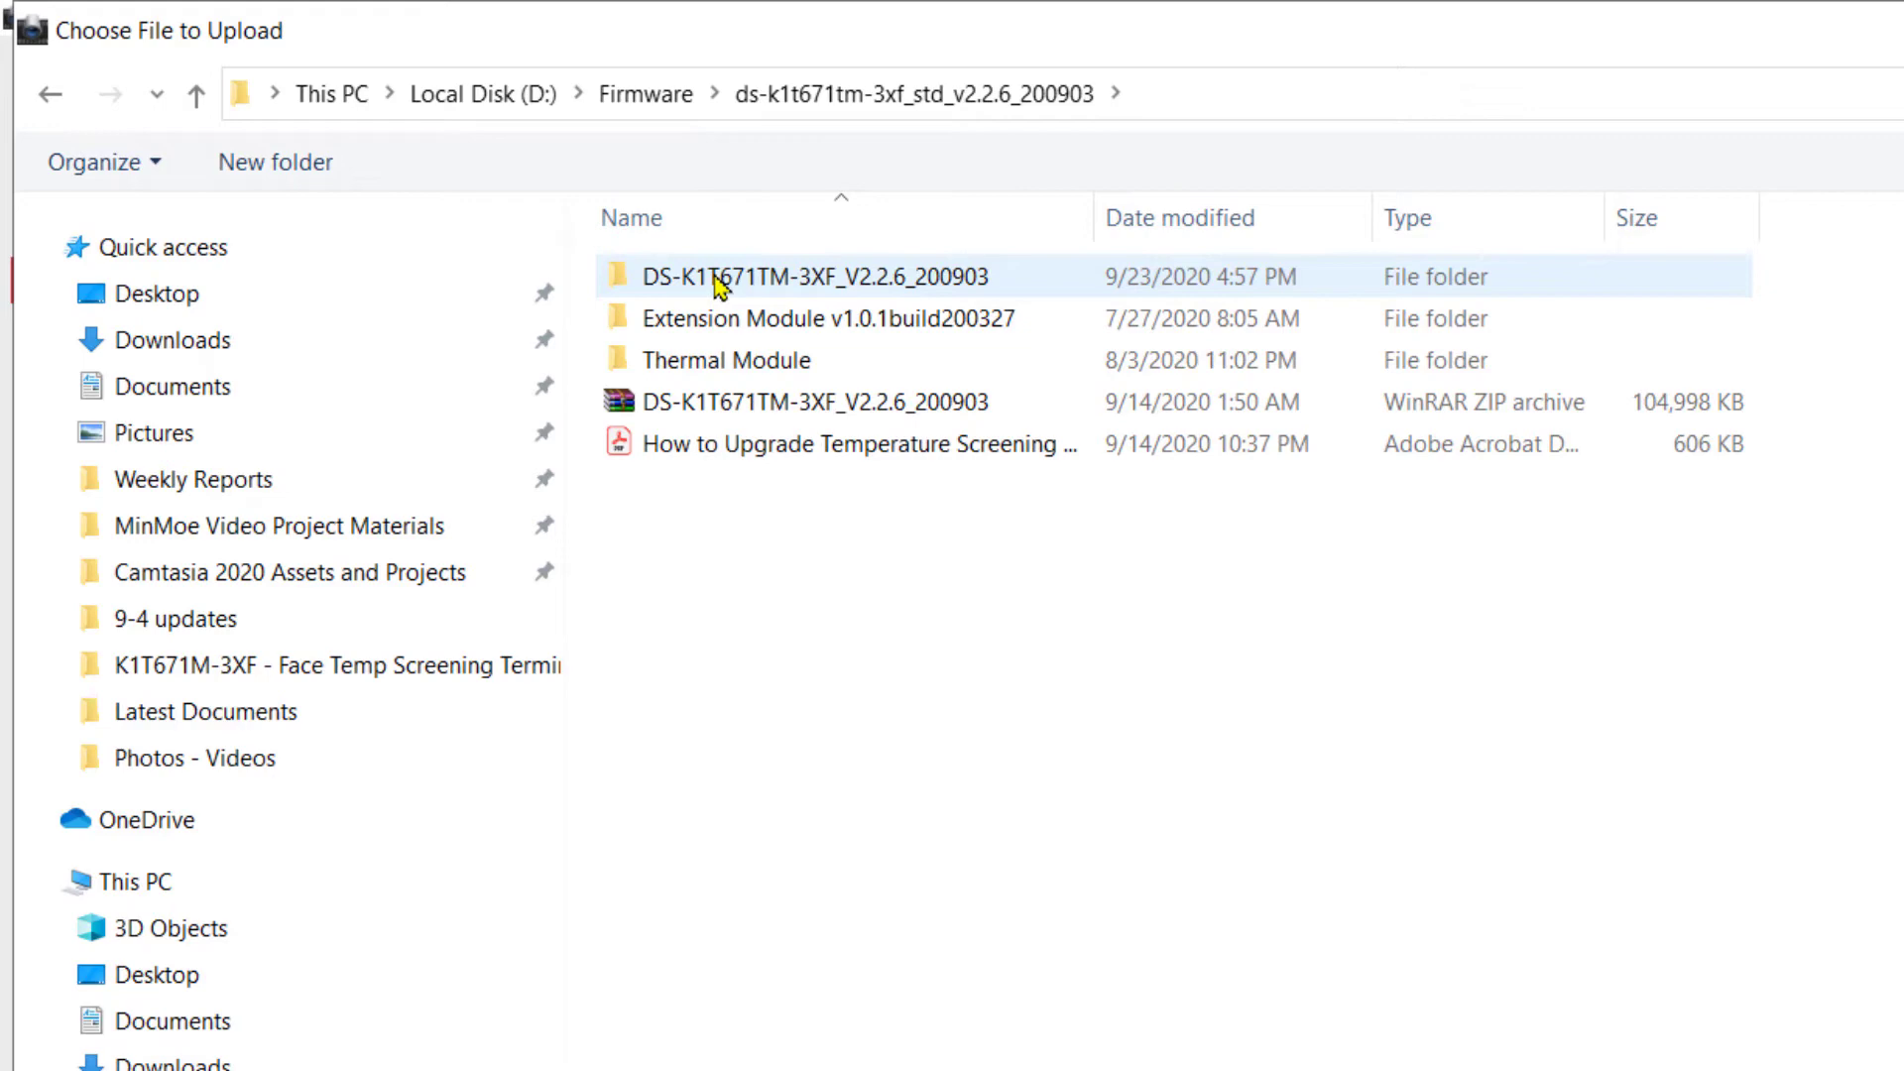
{"action": "double_click", "coordinate": [853, 285]}
{"action": "left_click", "coordinate": [714, 288]}
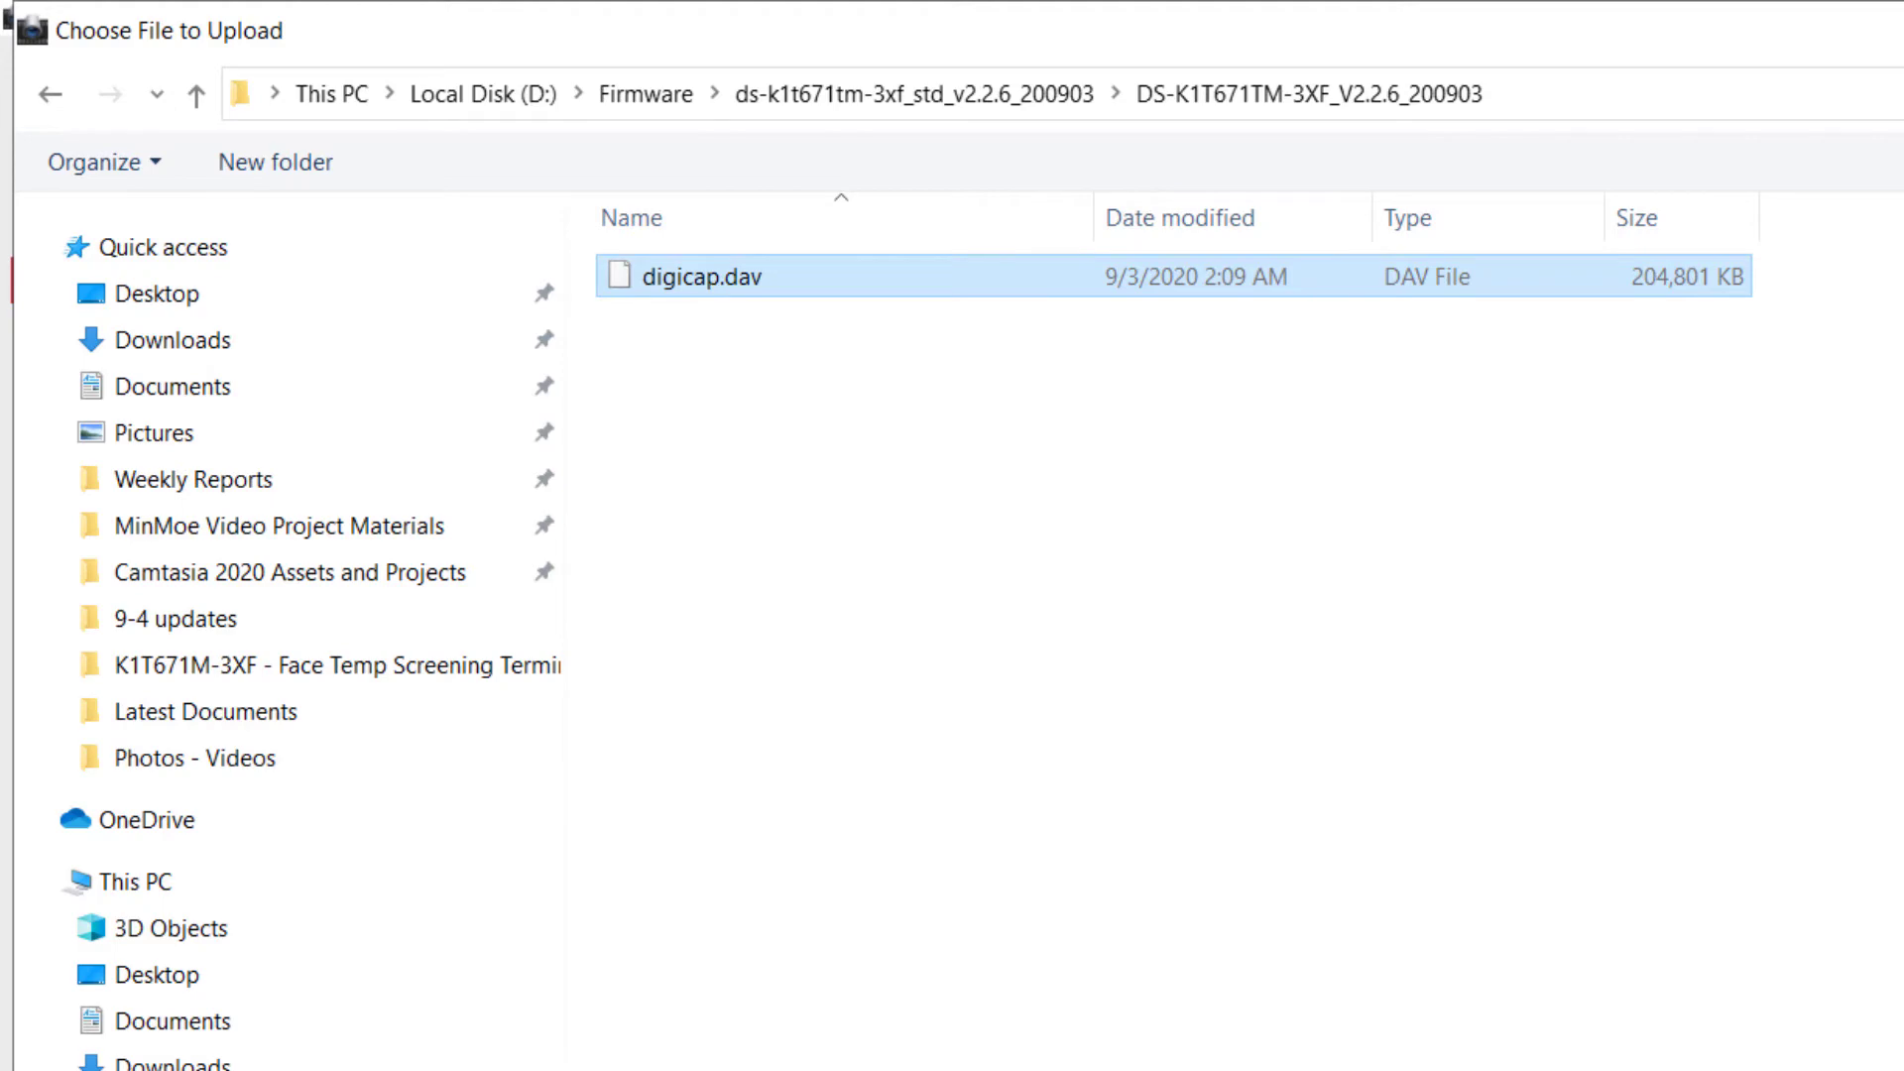
{"action": "key", "text": "Return"}
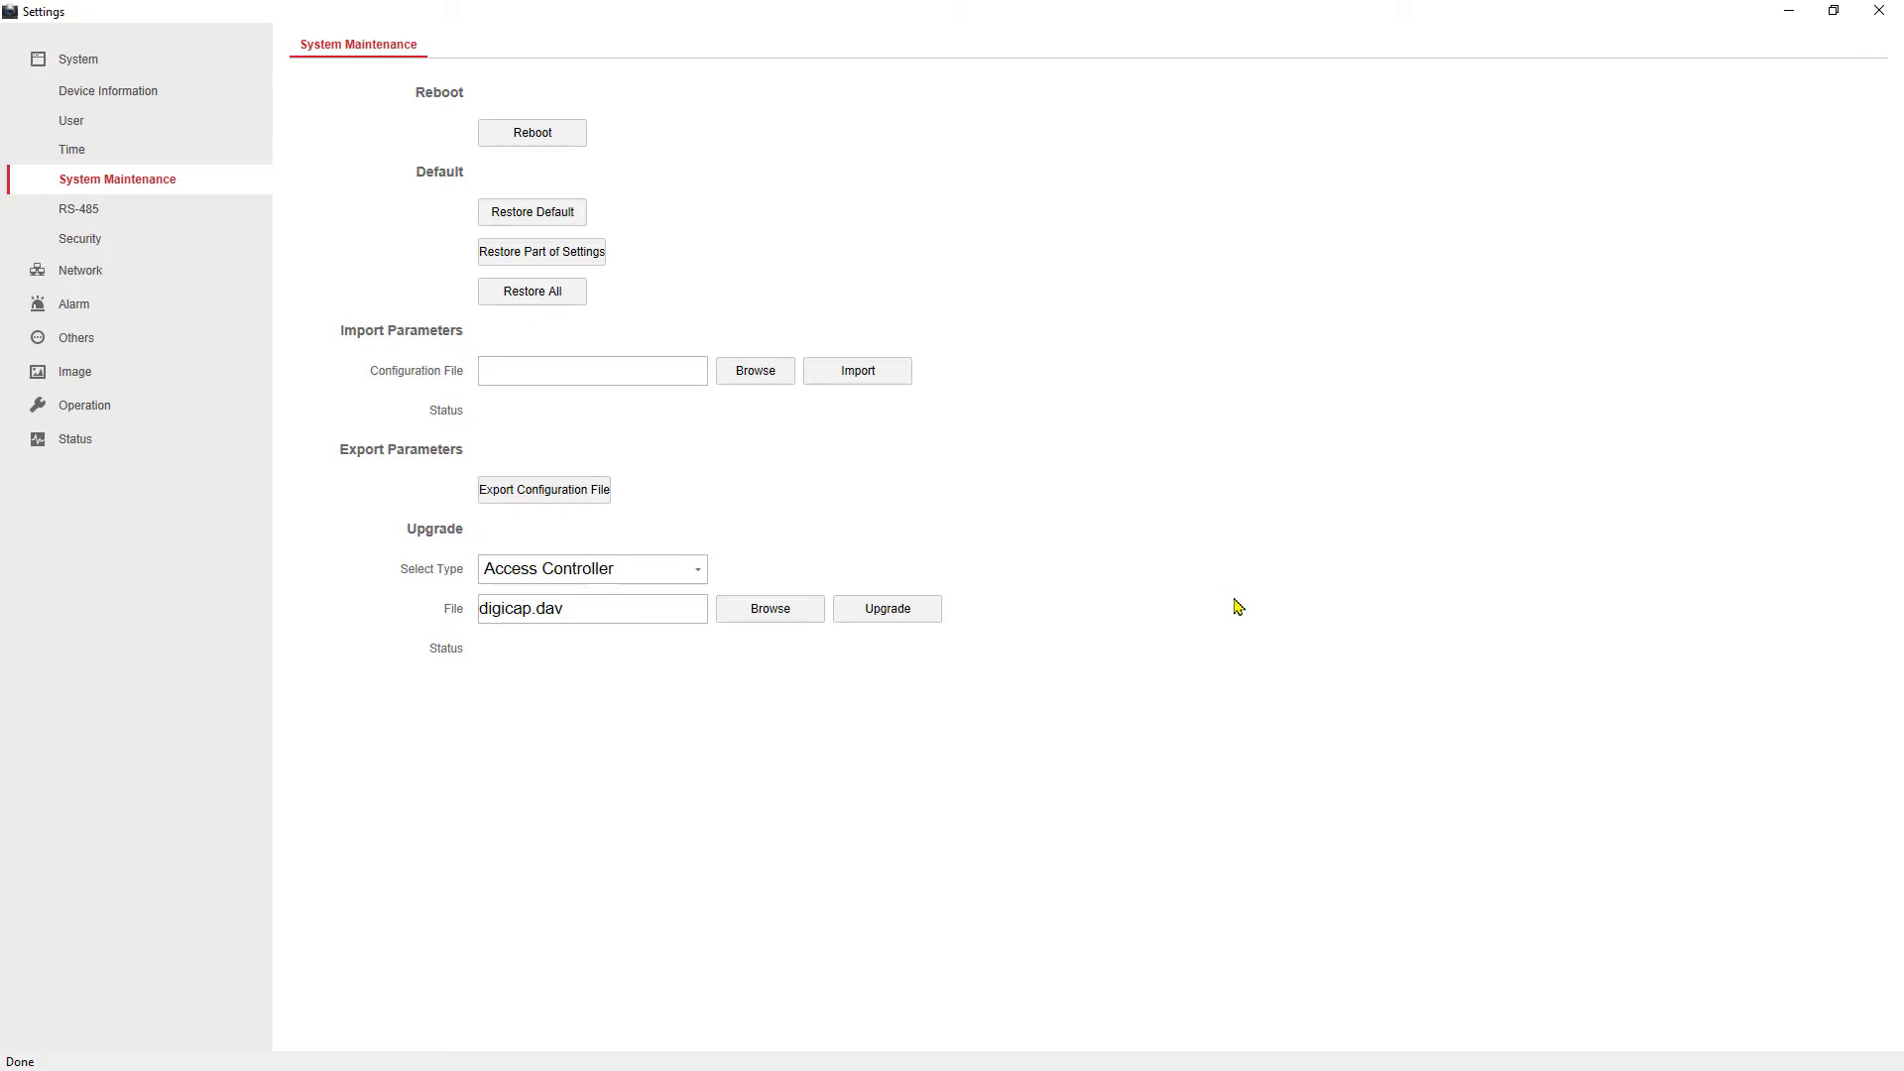
- Reopen the terminal's Settings maximized, go to System Maintenance, and set upgrade type to Extension Module
{"action": "left_click", "coordinate": [1878, 14]}
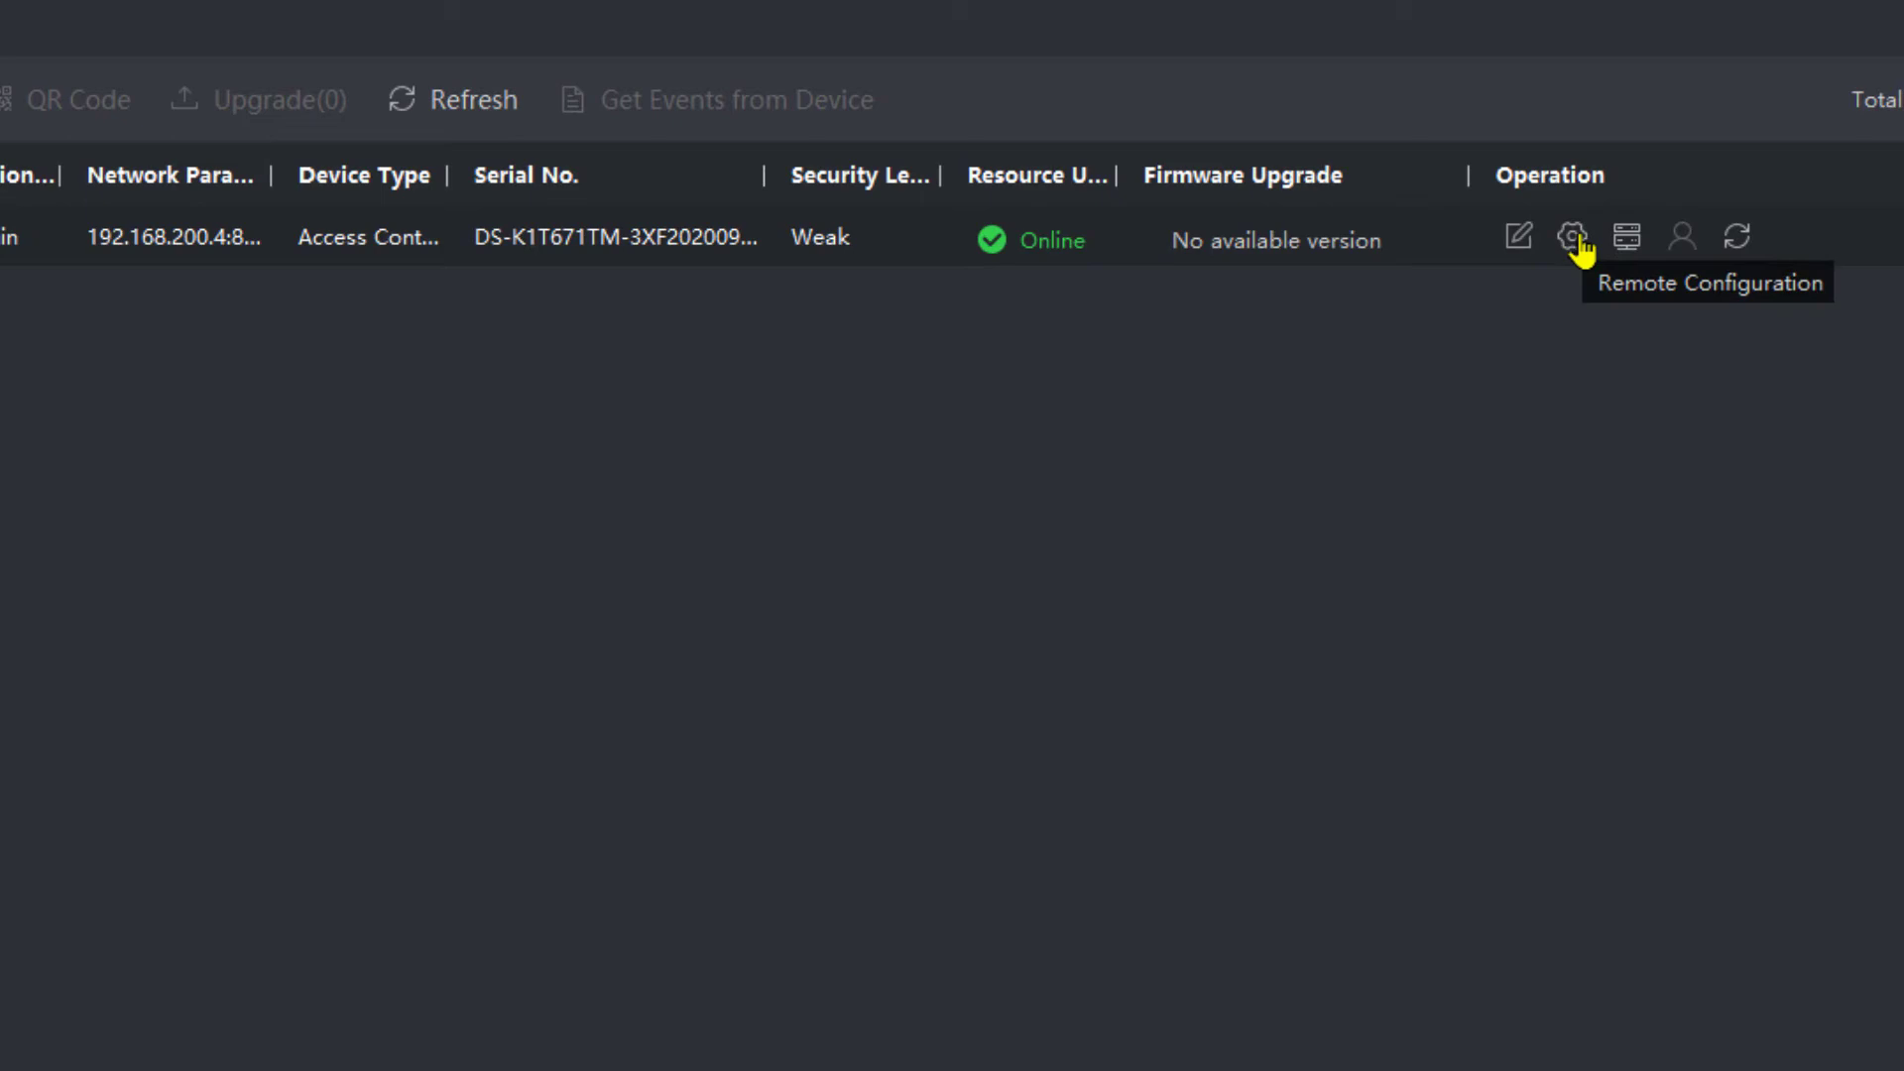
{"action": "left_click", "coordinate": [1575, 240]}
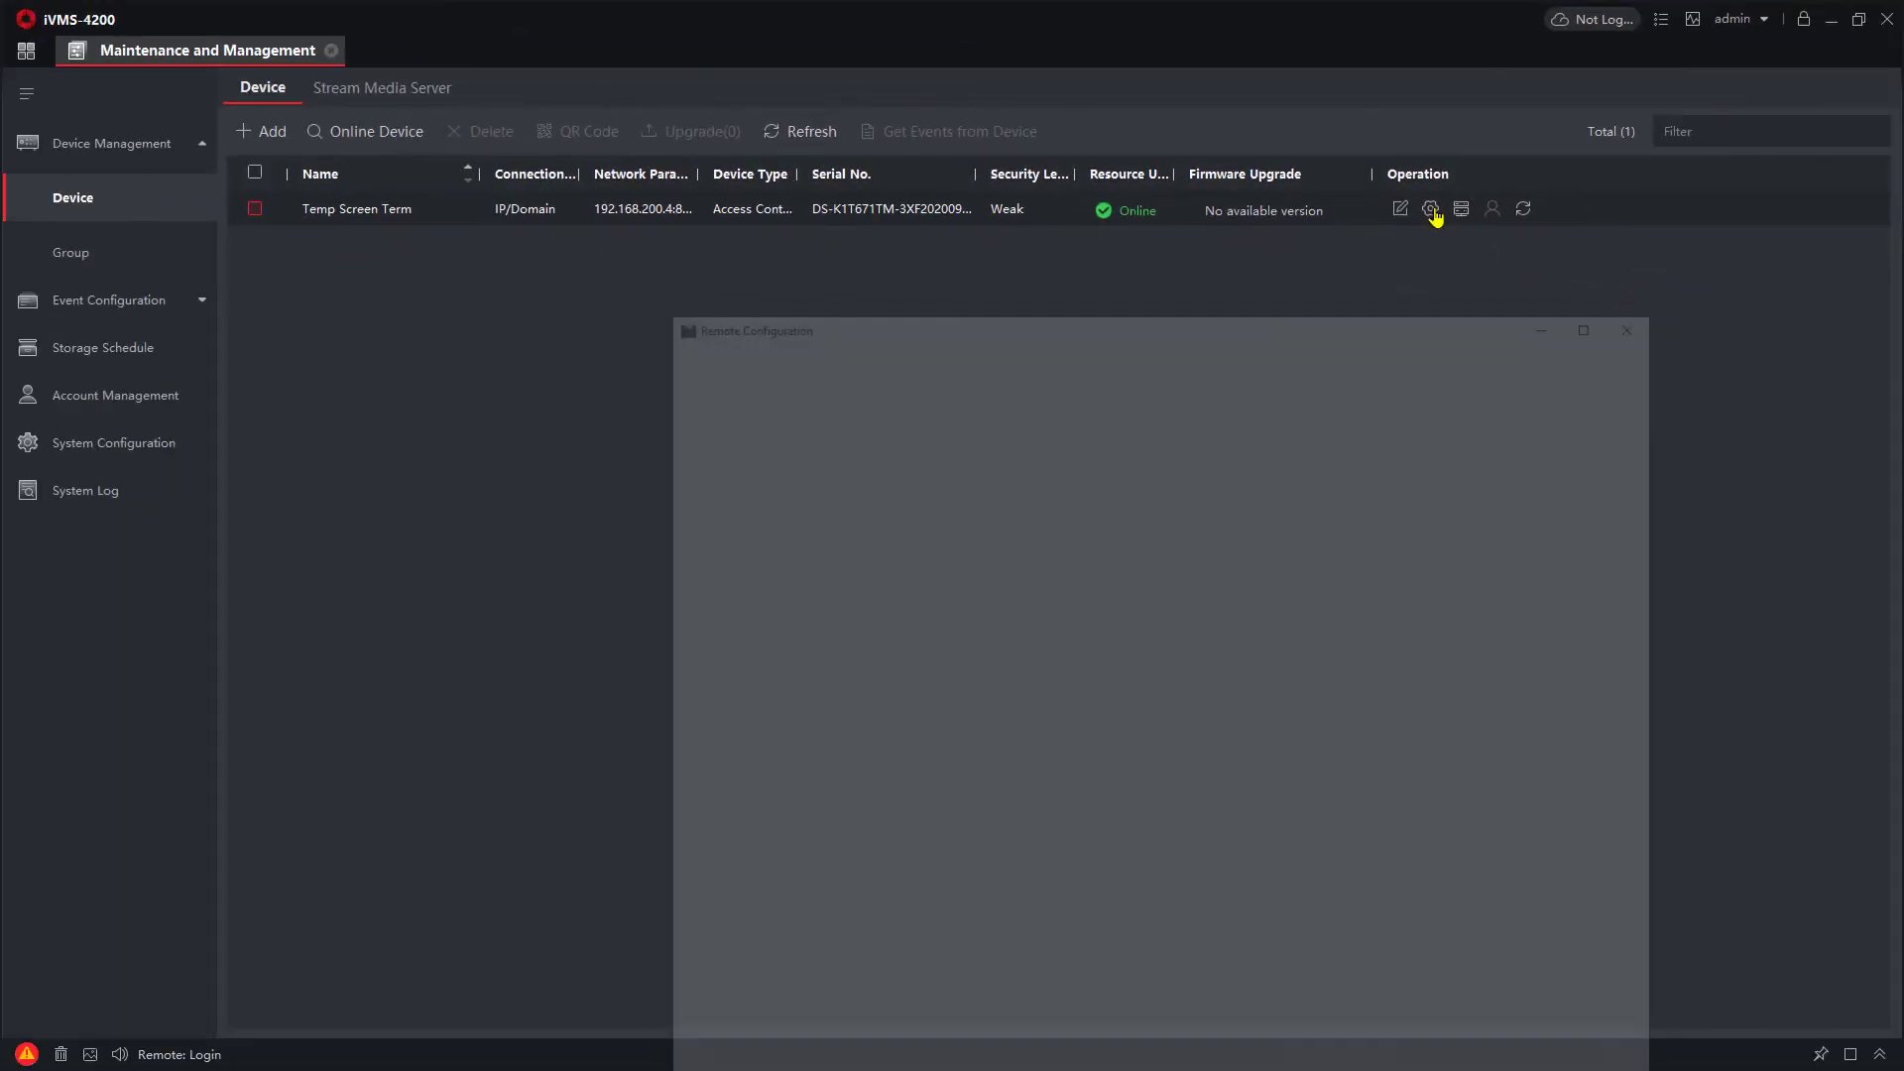
{"action": "left_click", "coordinate": [1584, 331]}
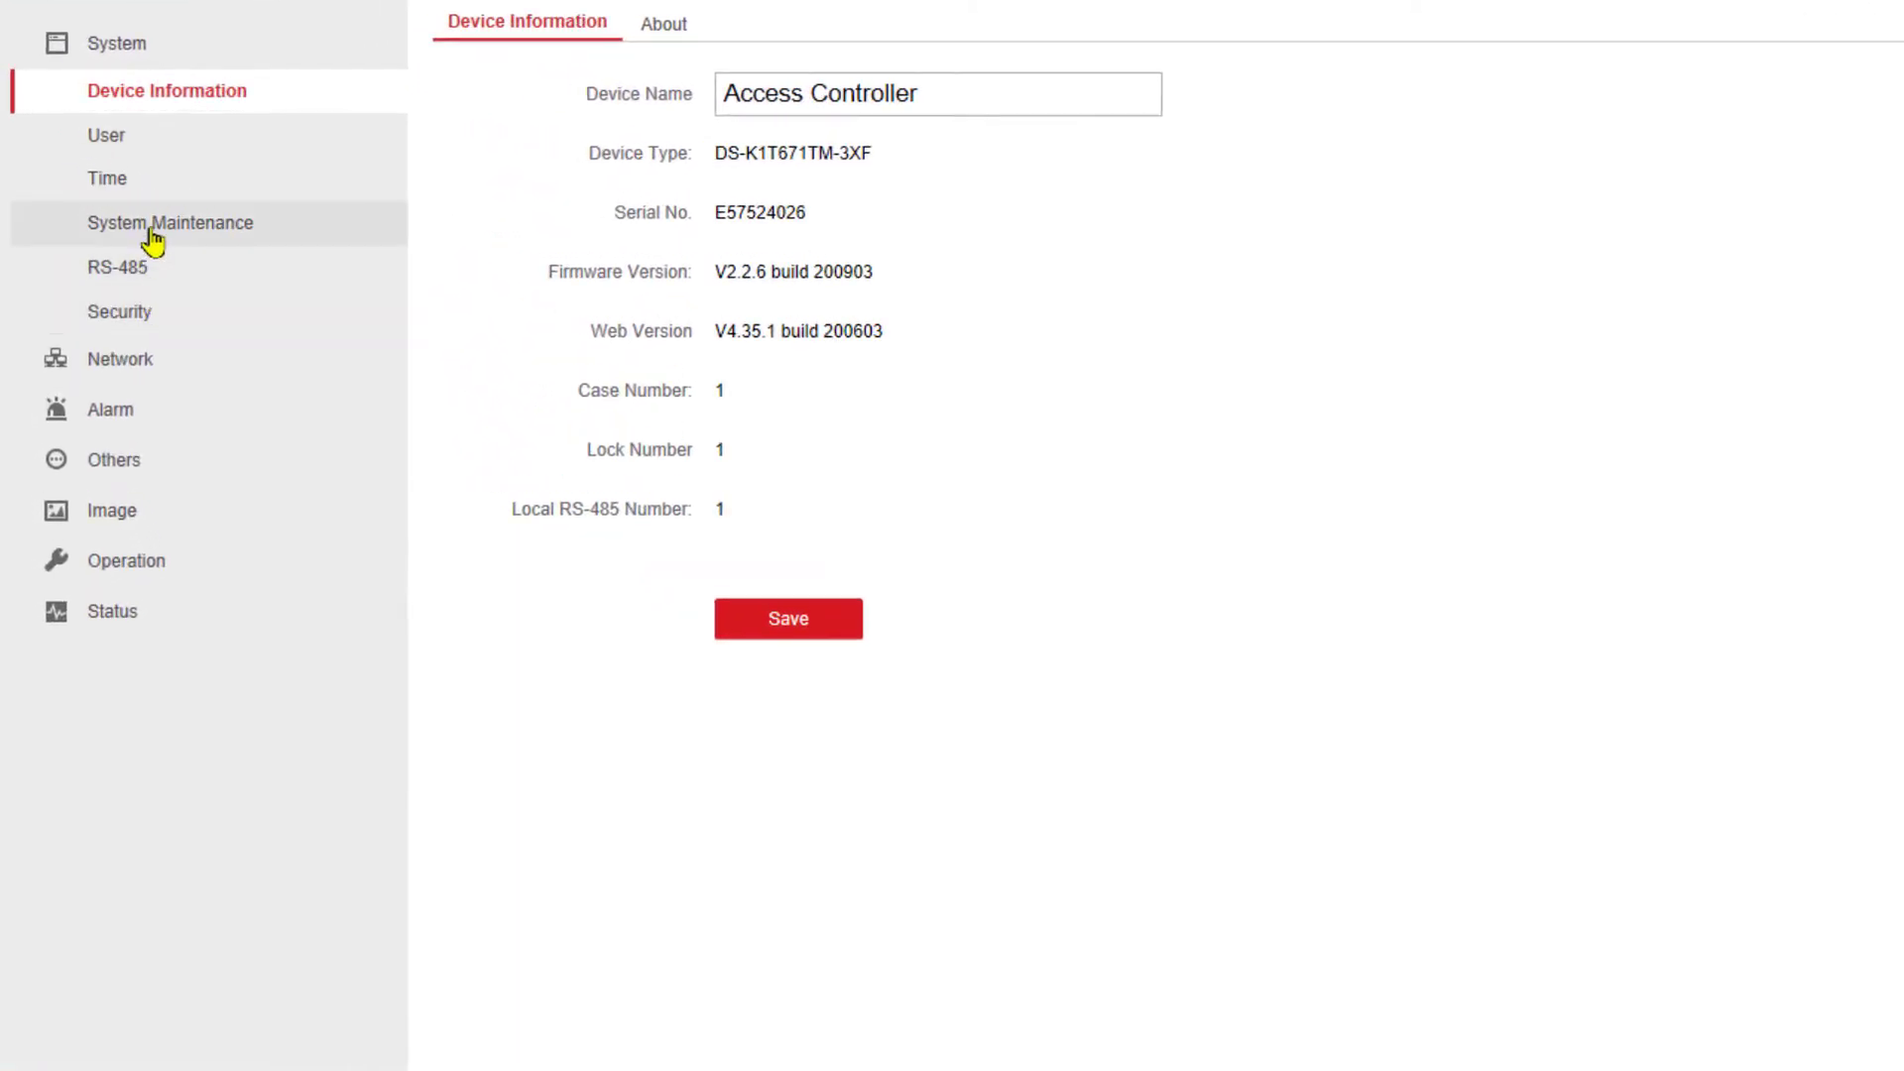
{"action": "left_click", "coordinate": [151, 230]}
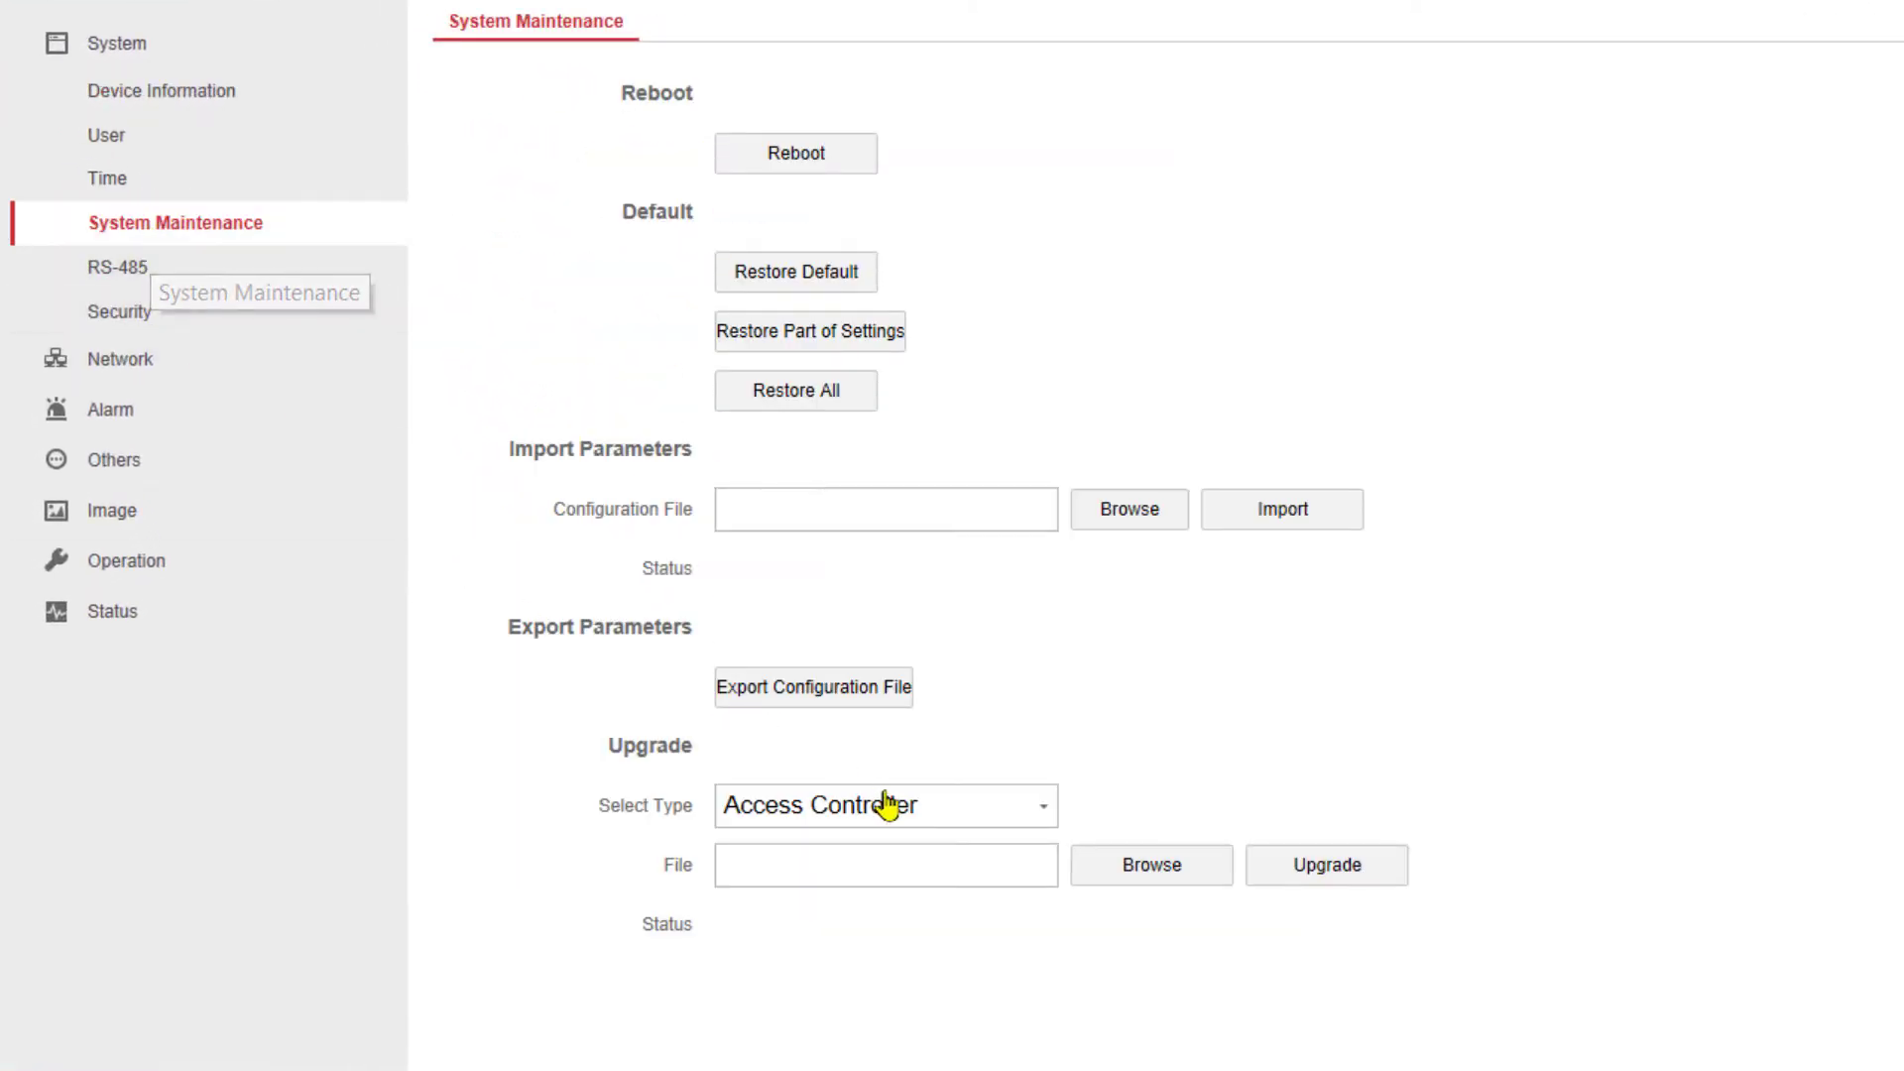
{"action": "left_click", "coordinate": [1046, 820]}
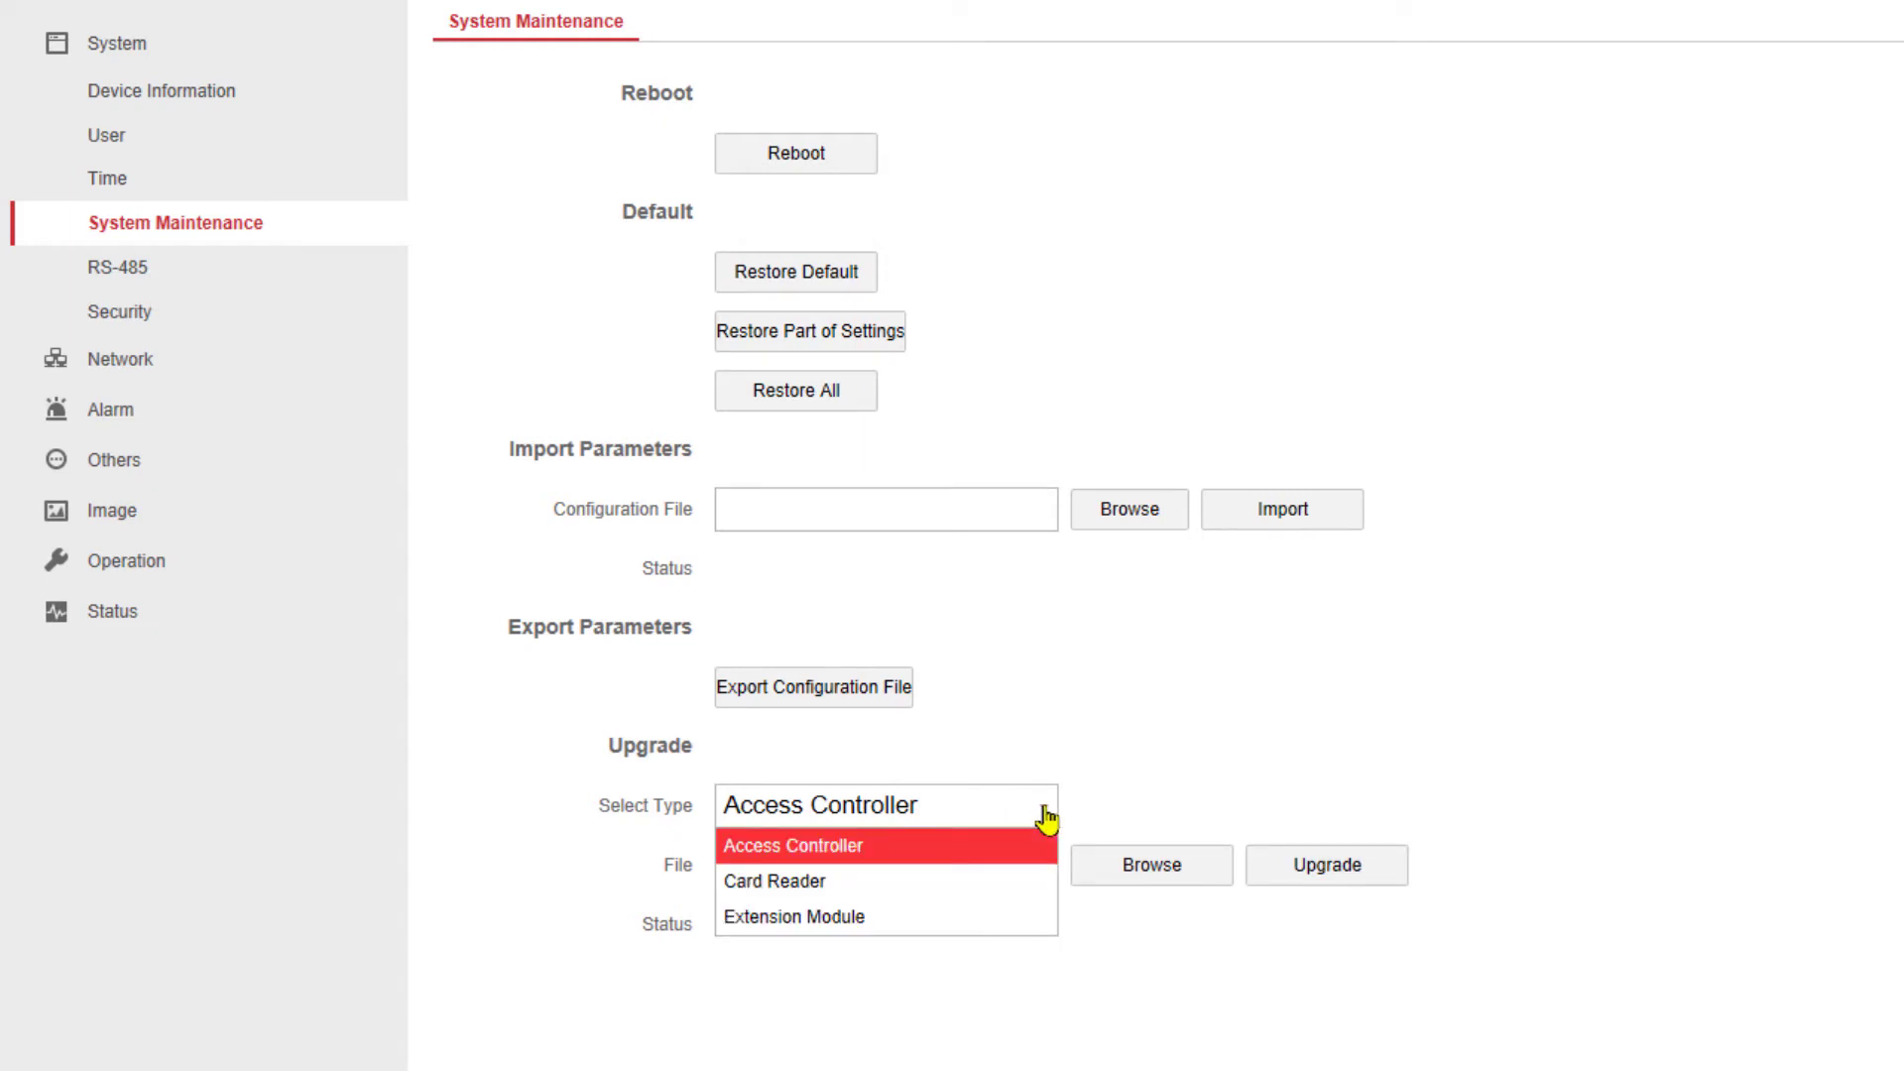
{"action": "left_click", "coordinate": [906, 920]}
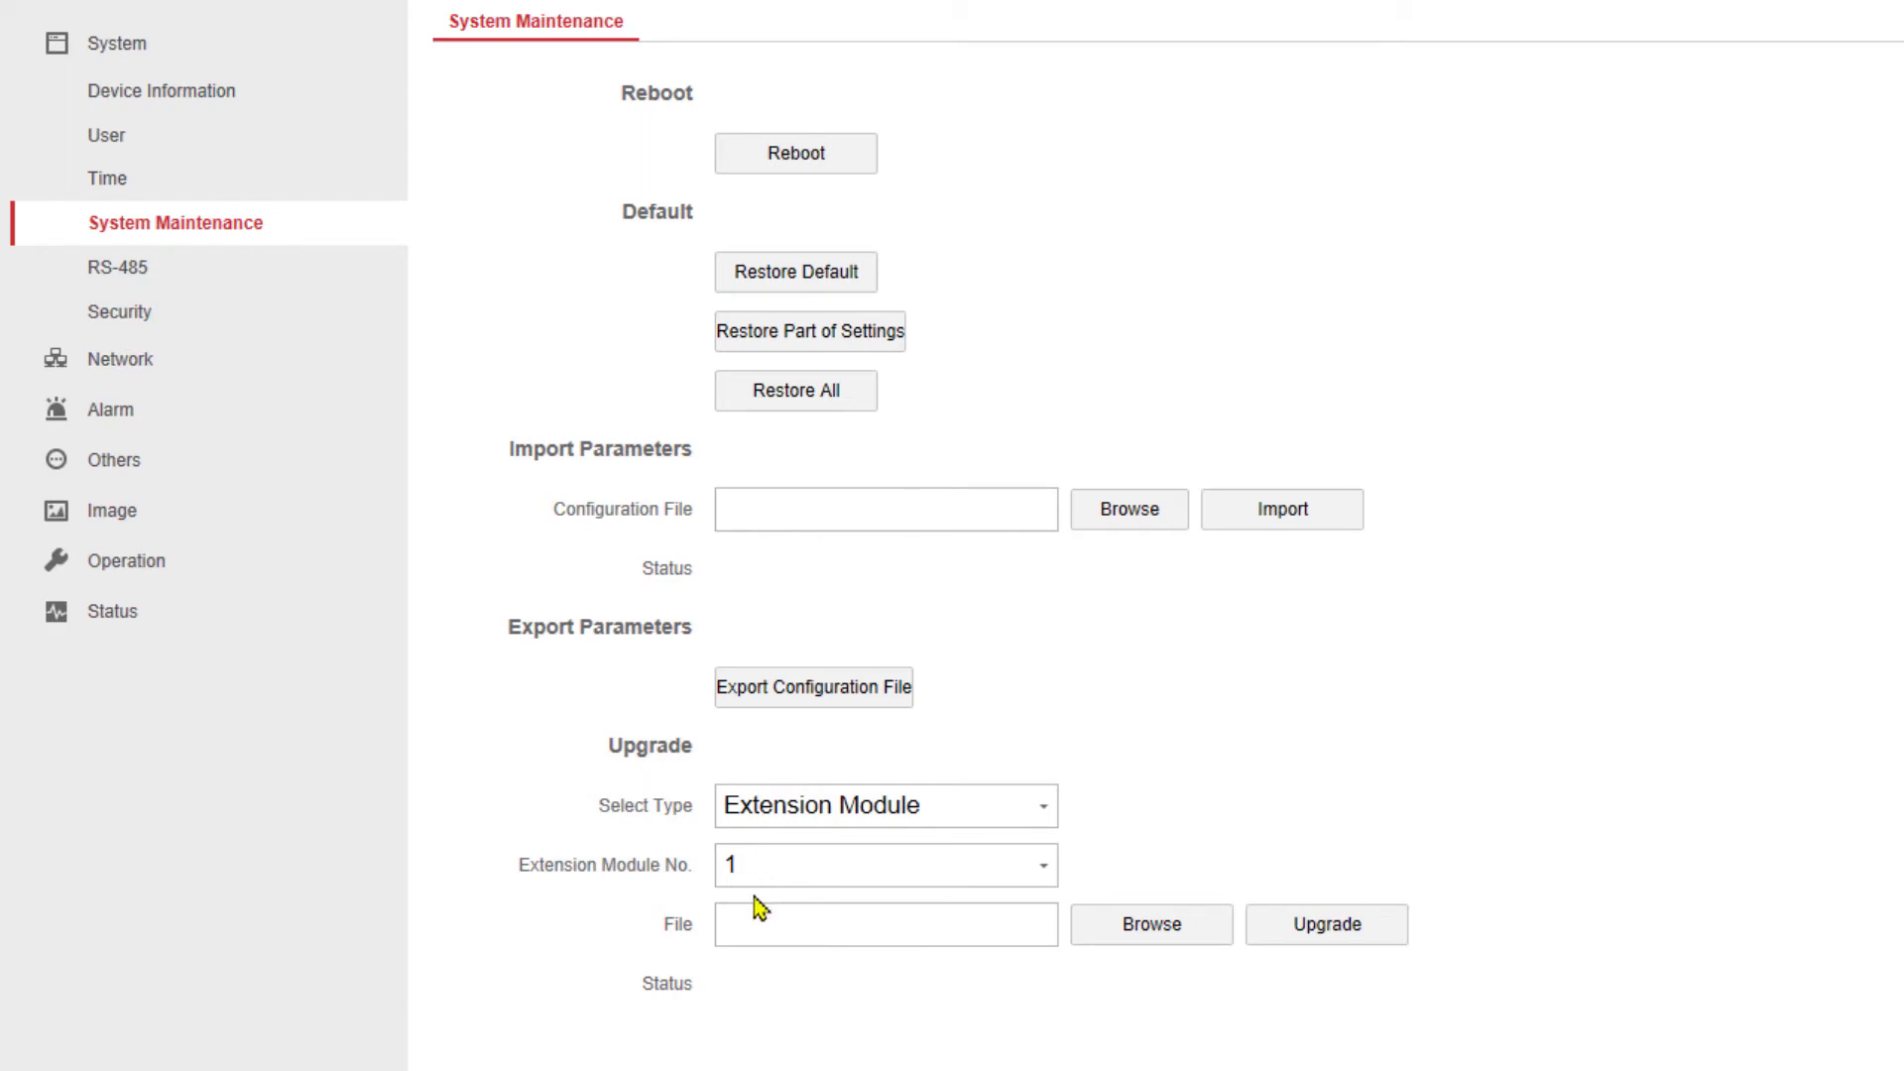
- Select ACS_DS-K1T671_ST1_GML_GM_V1.0.1_build200331_Net.bin from the Extension Module's ACS firmware subfolder
{"action": "left_click", "coordinate": [1121, 941]}
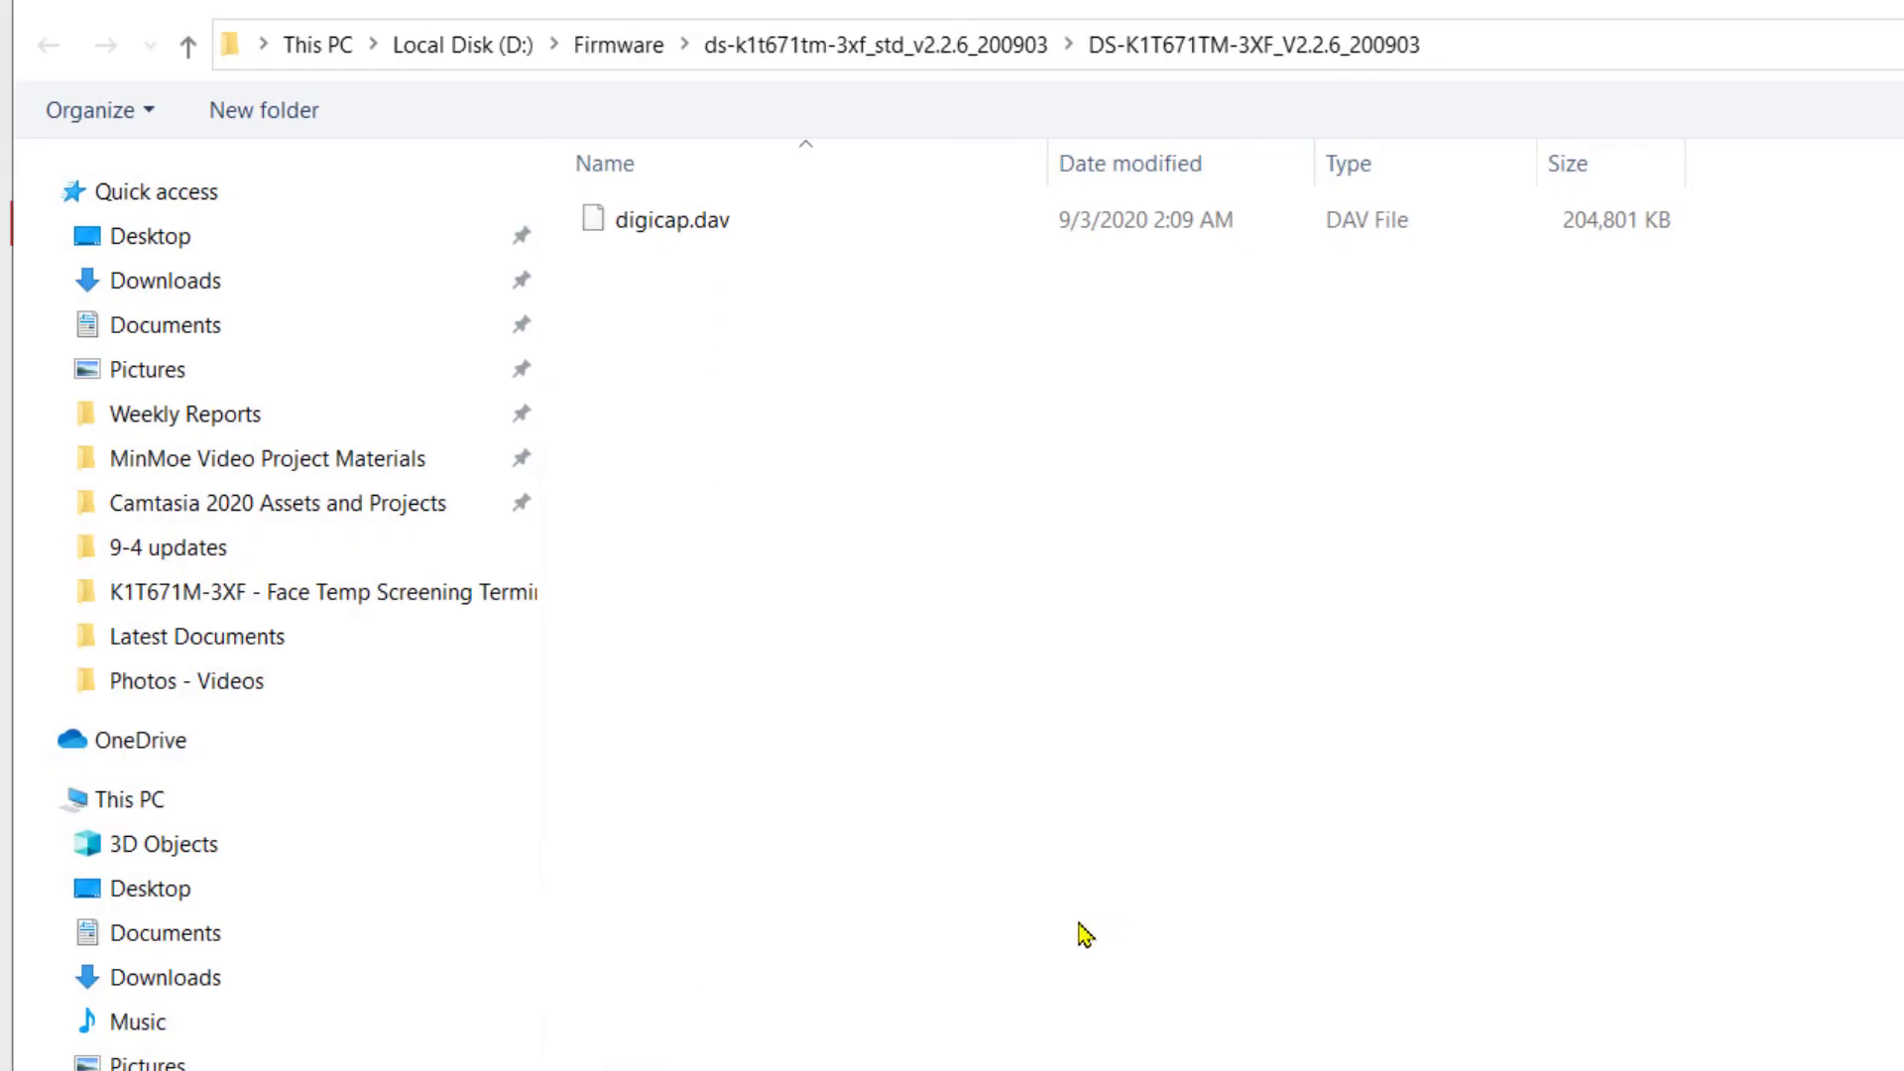
{"action": "left_click", "coordinate": [618, 44]}
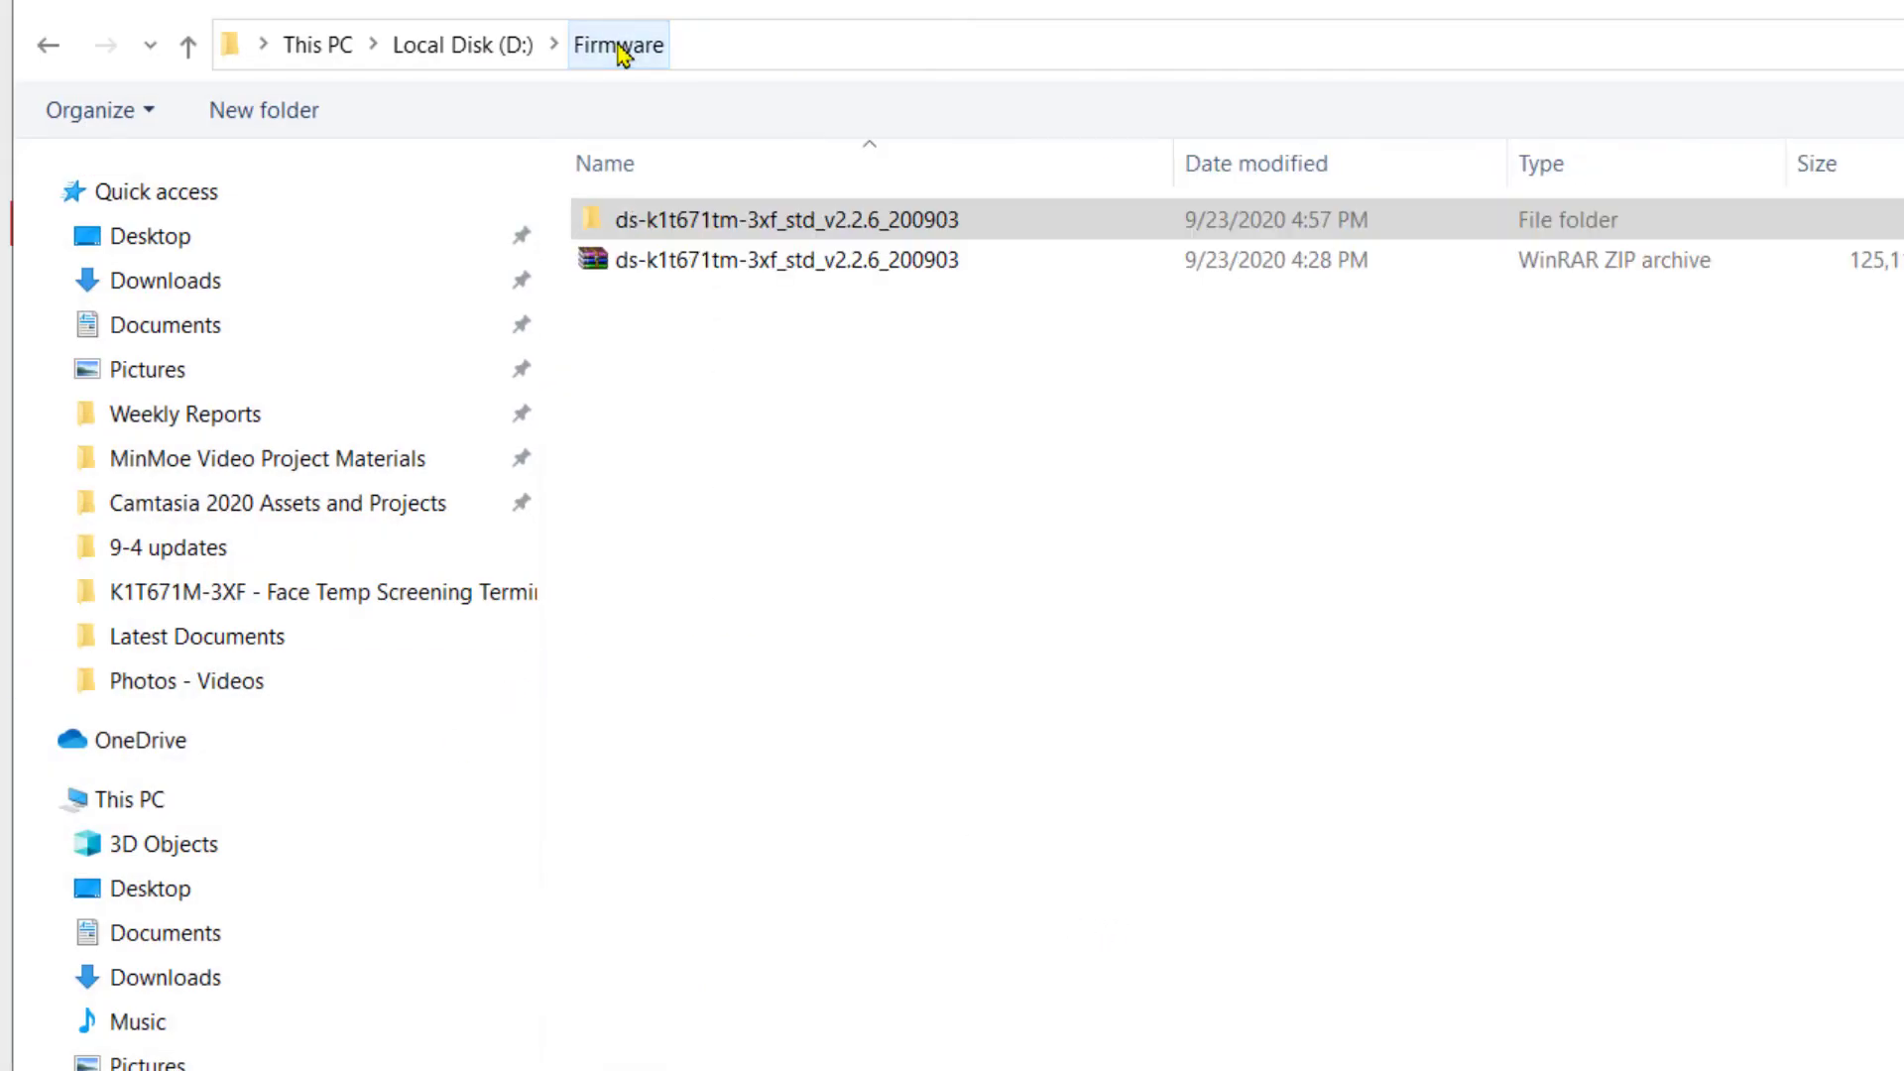
{"action": "double_click", "coordinate": [694, 229]}
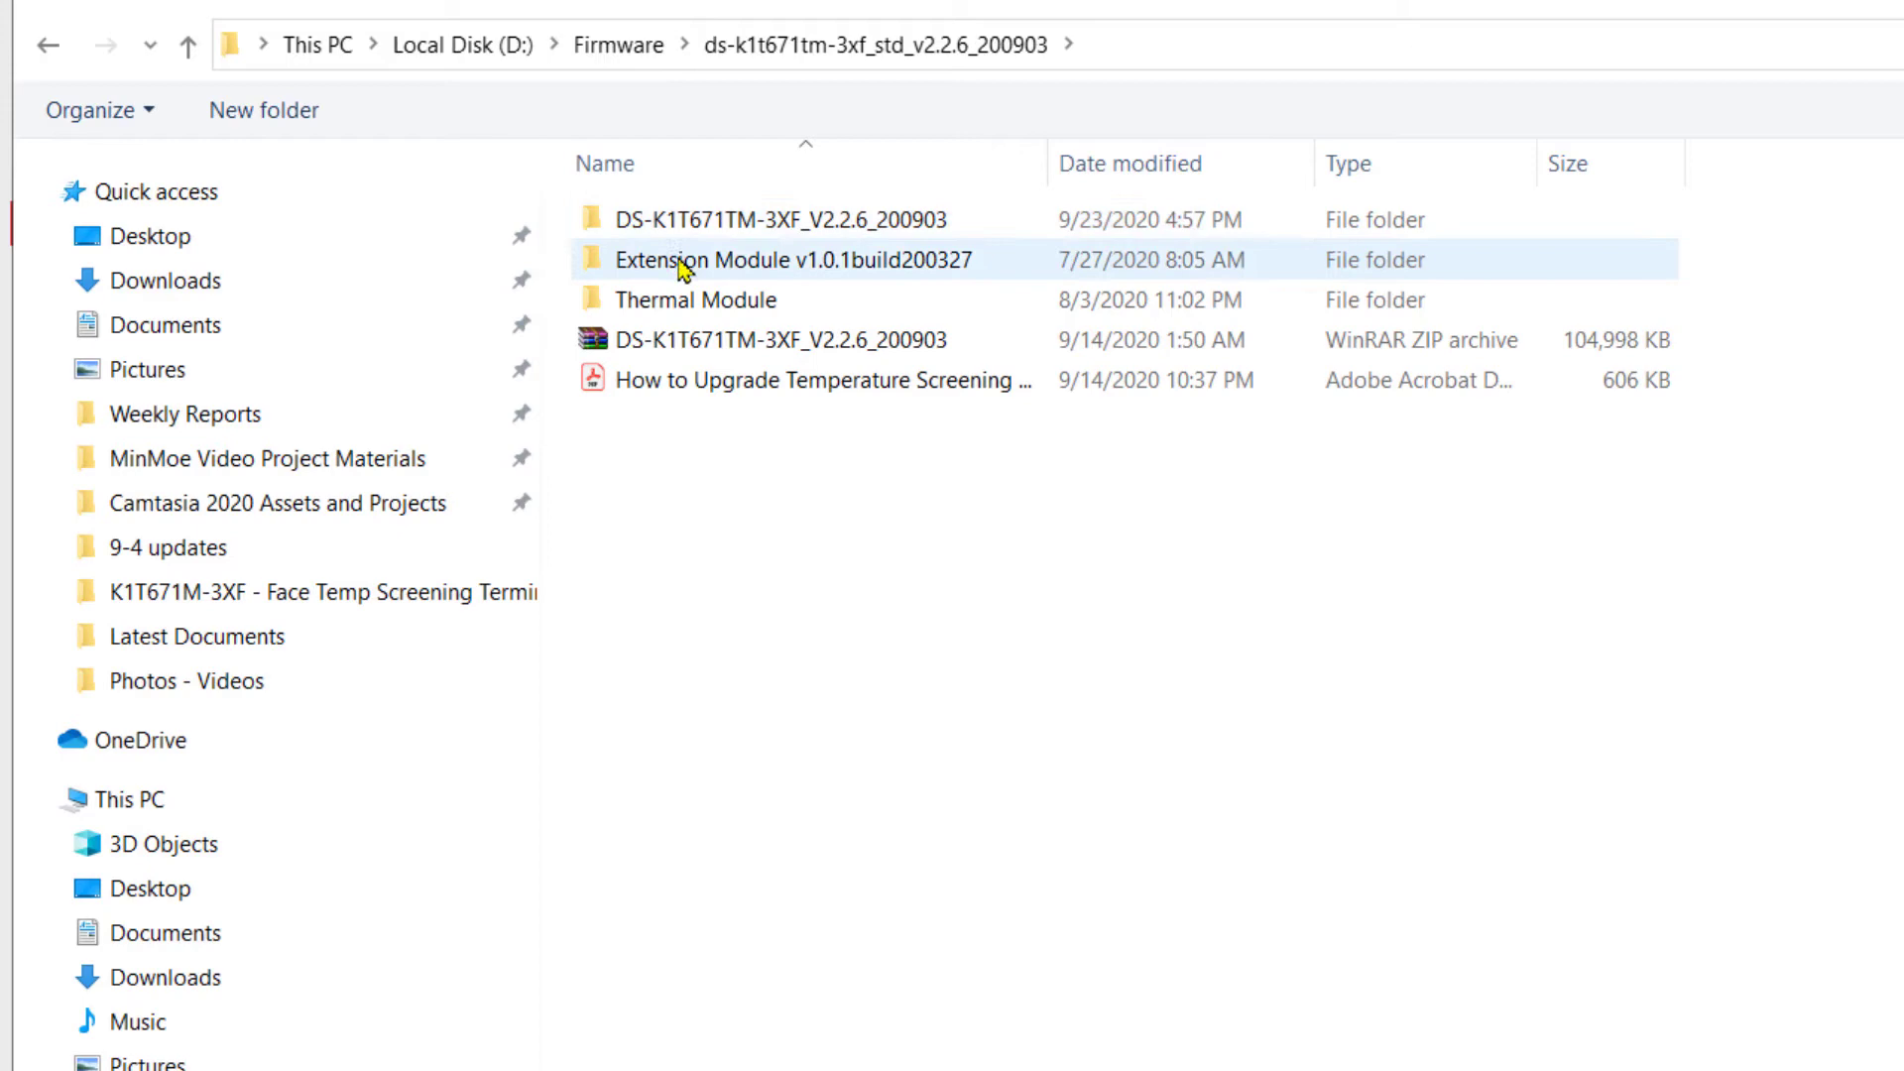
{"action": "double_click", "coordinate": [739, 263]}
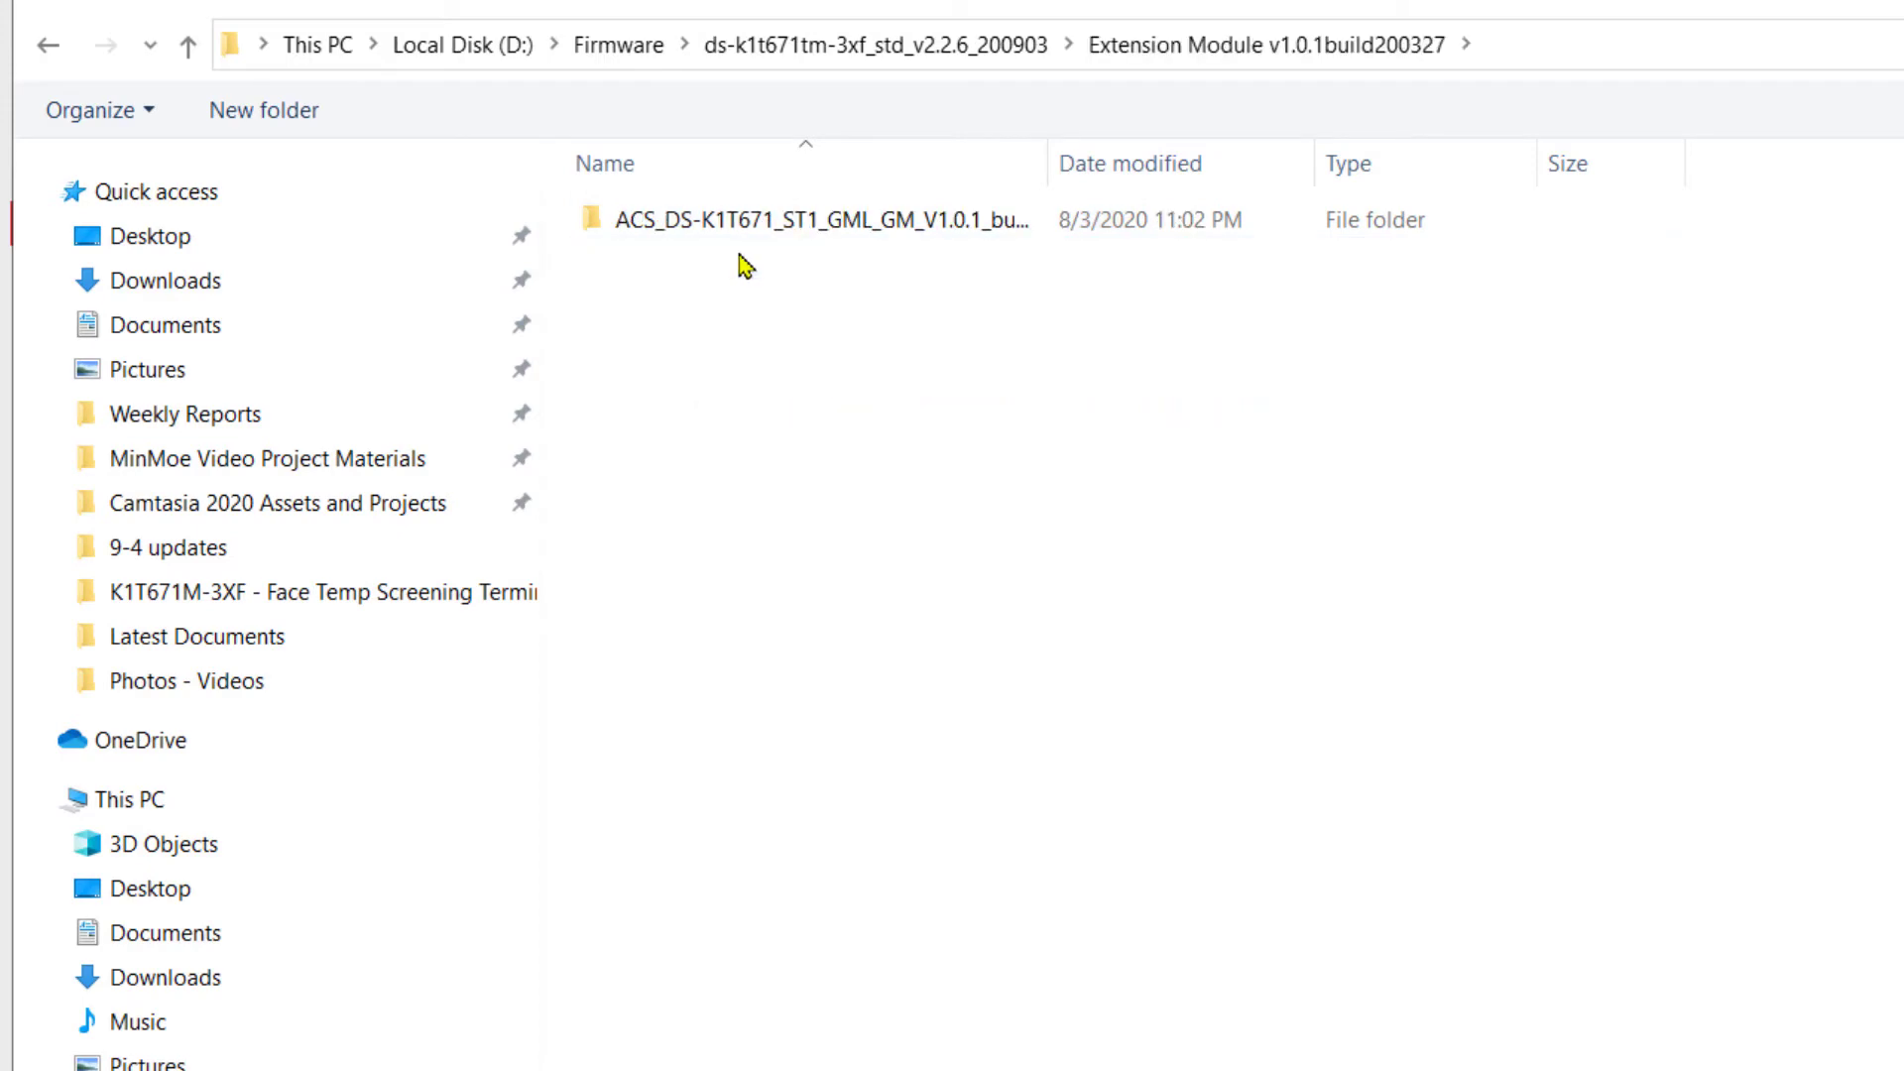
{"action": "double_click", "coordinate": [652, 223]}
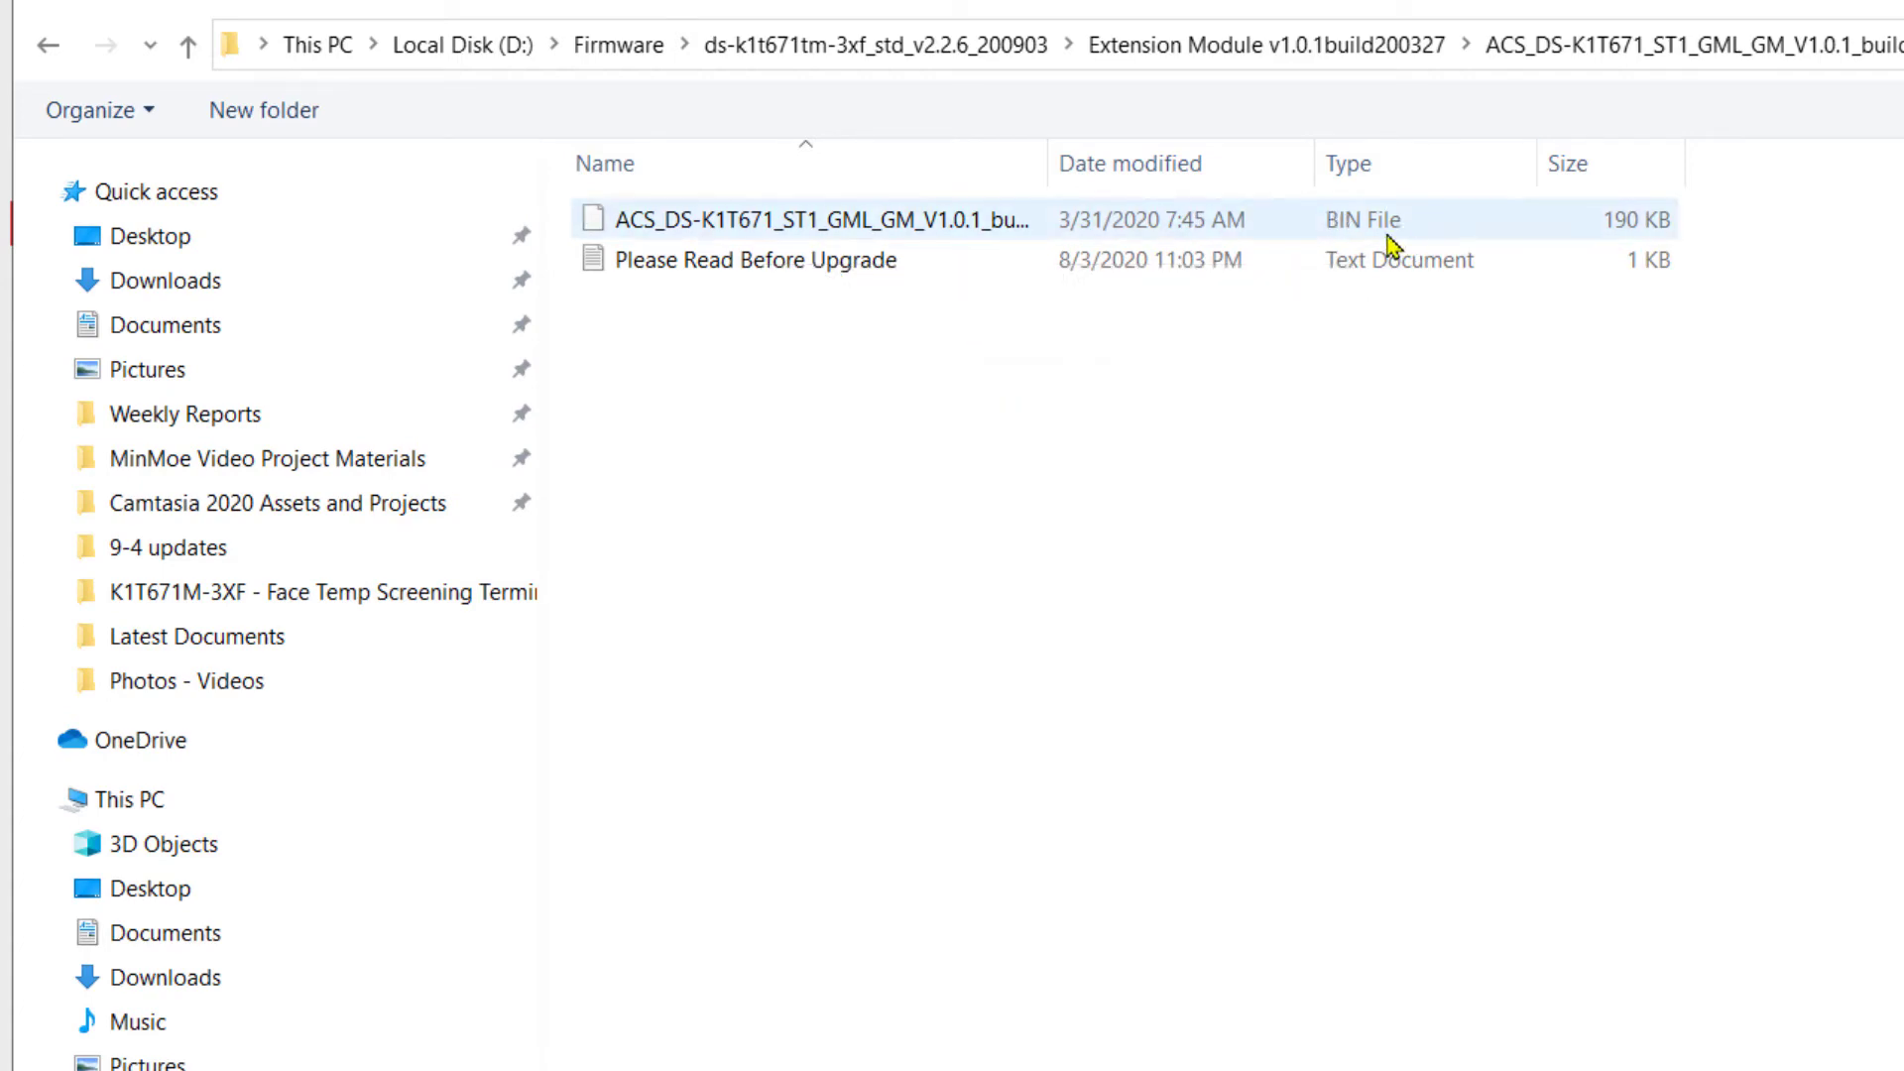
{"action": "left_click", "coordinate": [1077, 236]}
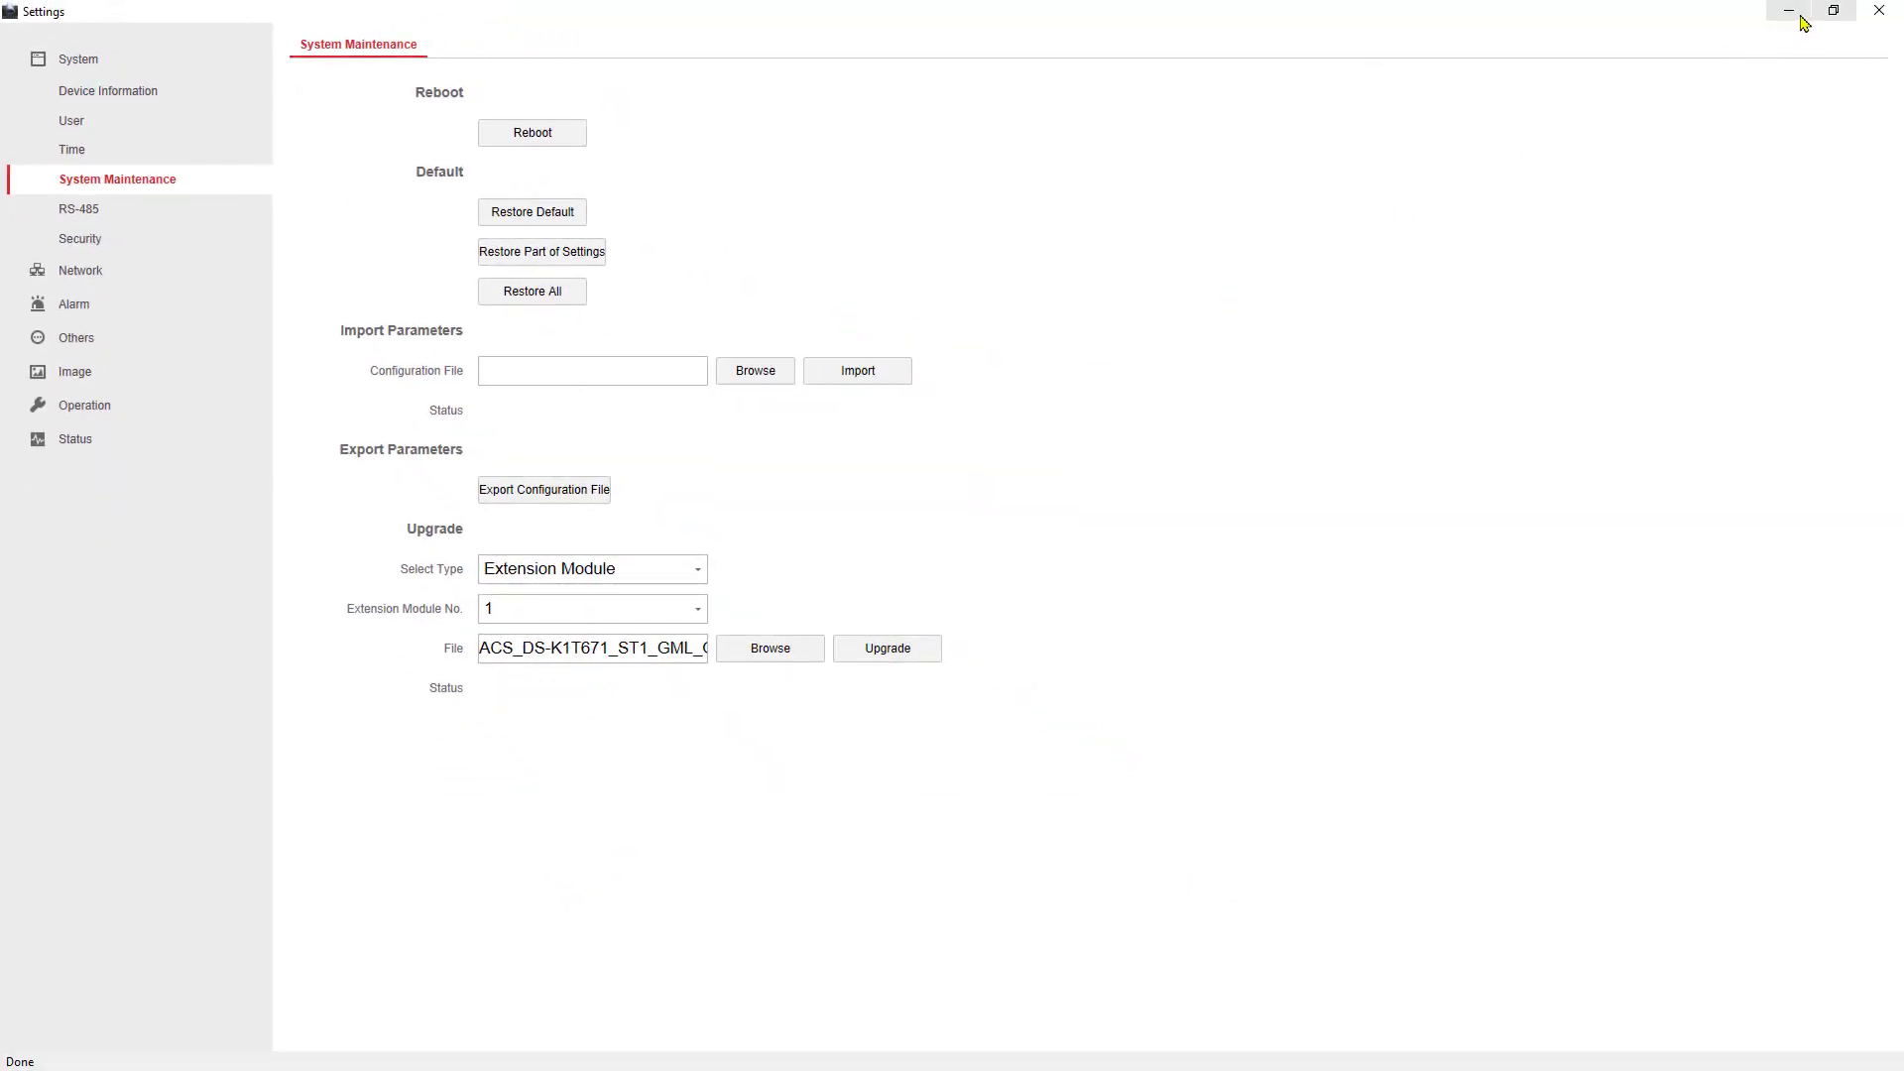
- Reopen the terminal's remote configuration full screen on the System Maintenance page
{"action": "left_click", "coordinate": [1791, 13]}
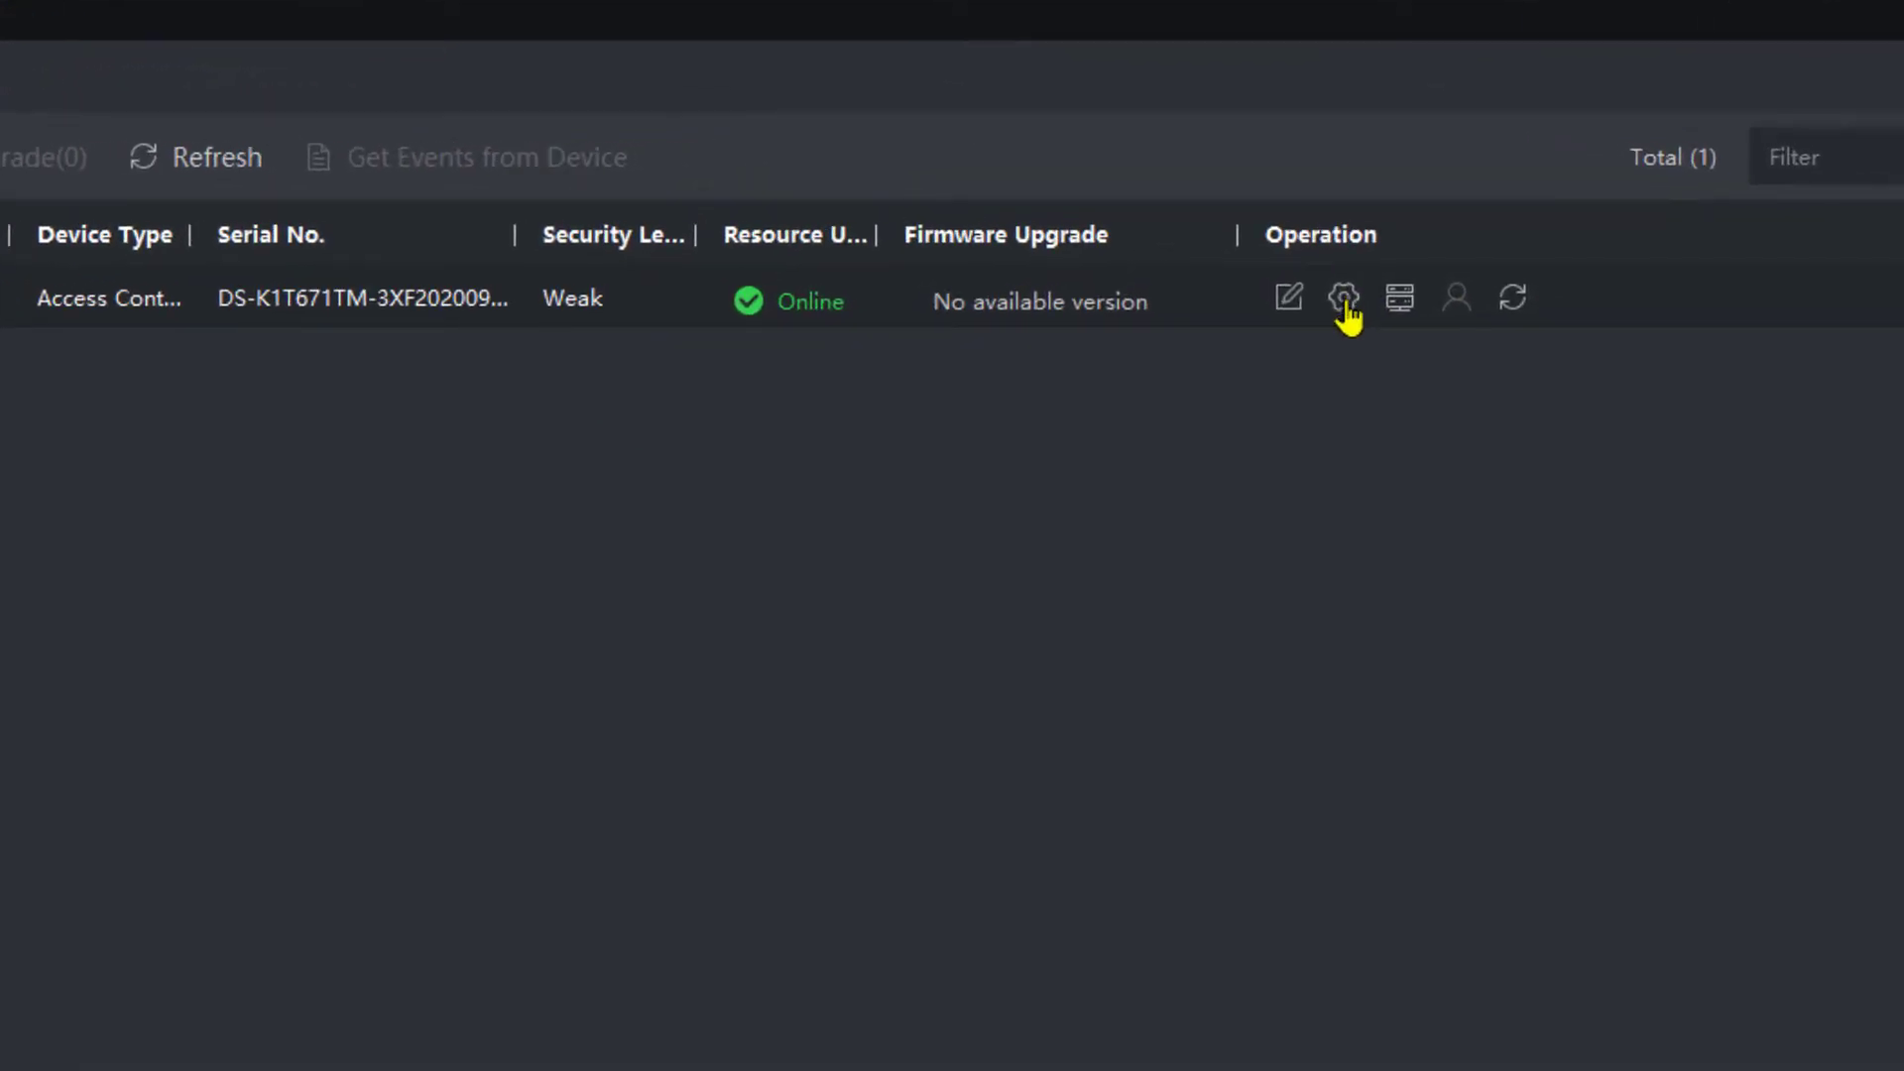
{"action": "left_click", "coordinate": [1345, 303]}
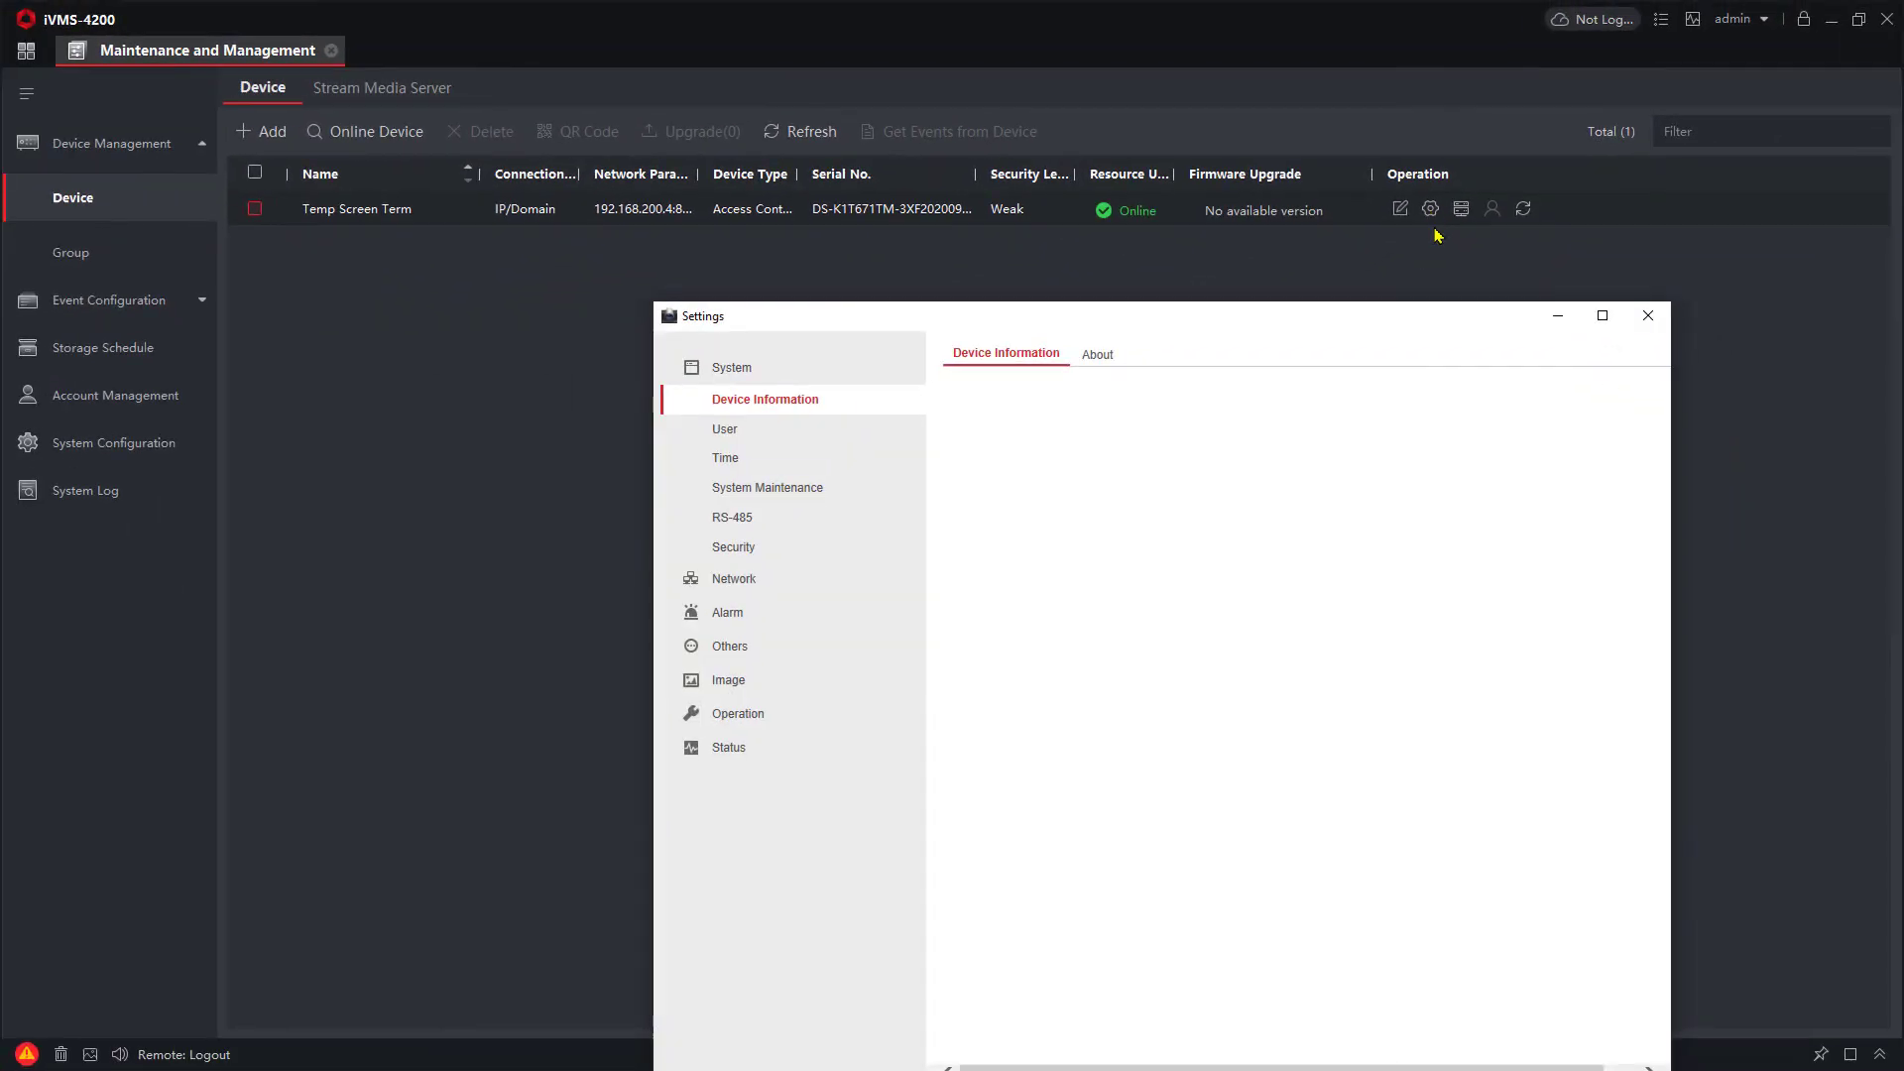
{"action": "left_click", "coordinate": [1600, 317]}
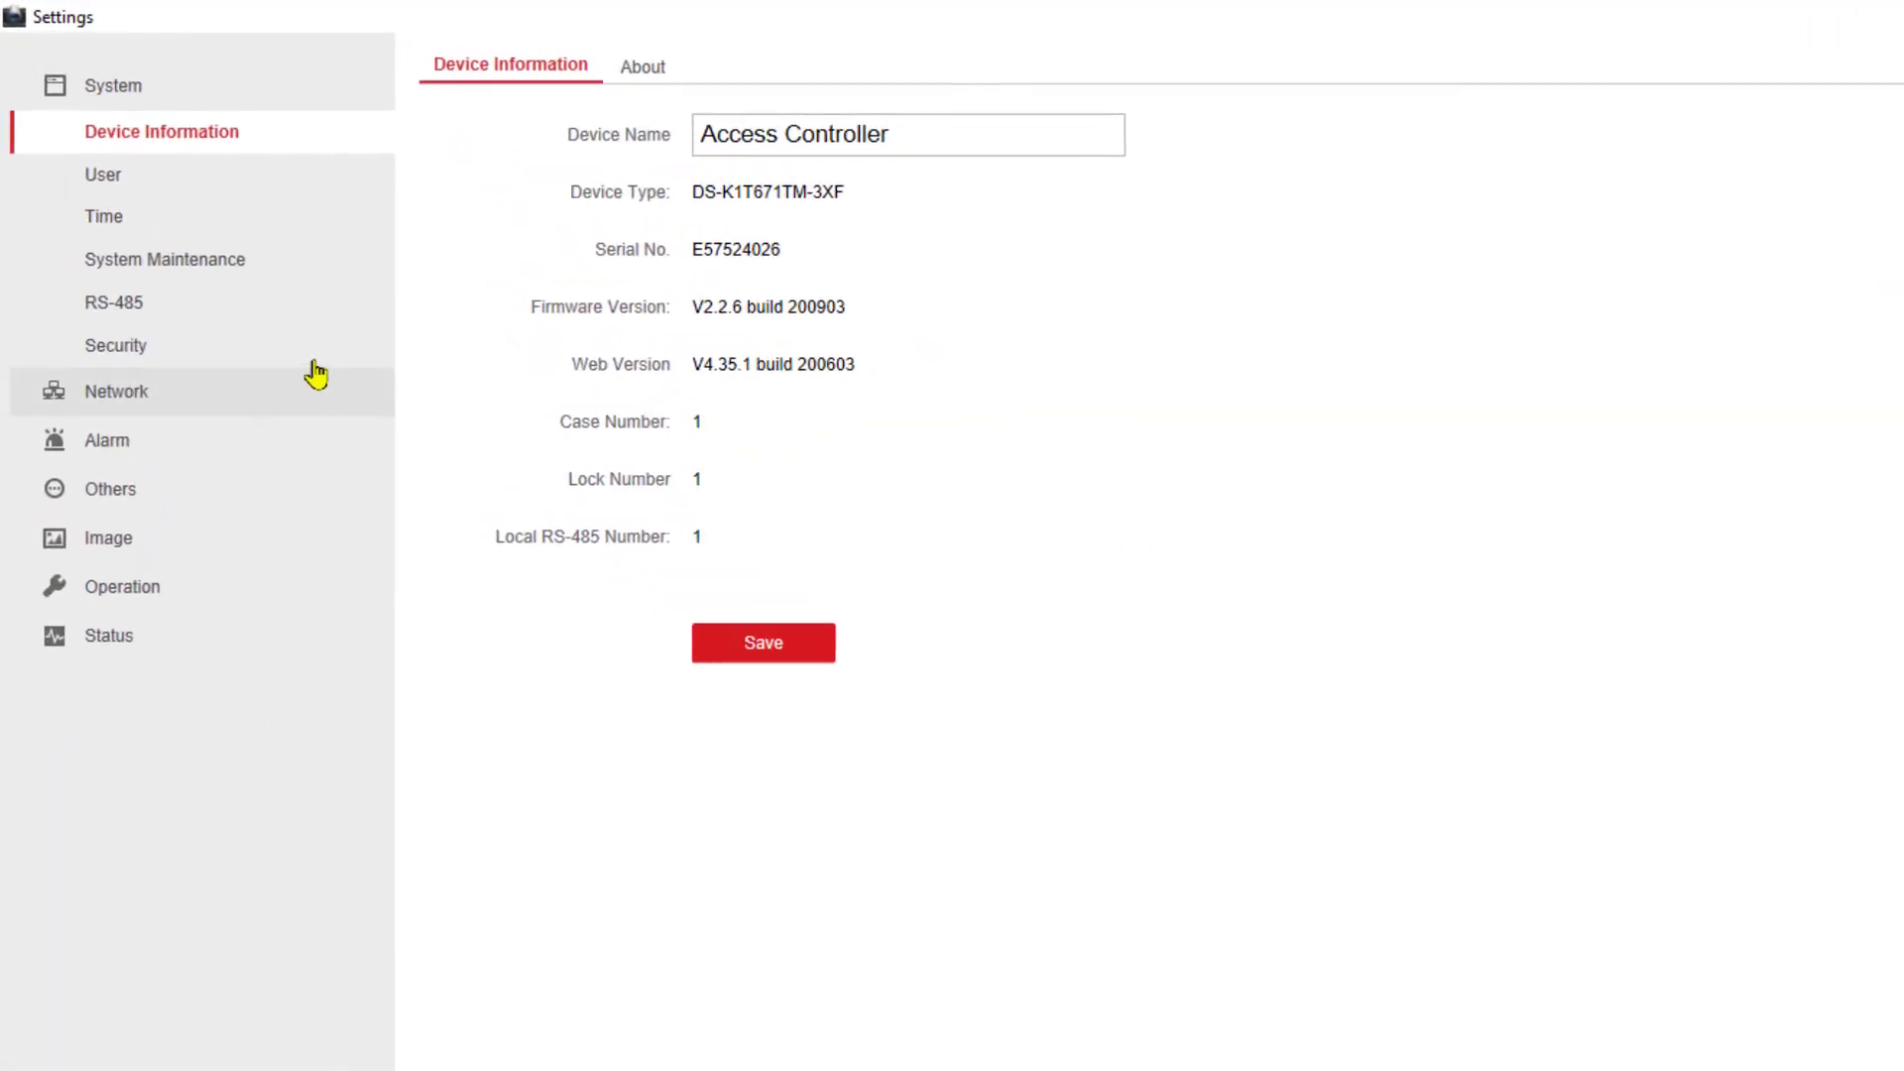
{"action": "left_click", "coordinate": [164, 280]}
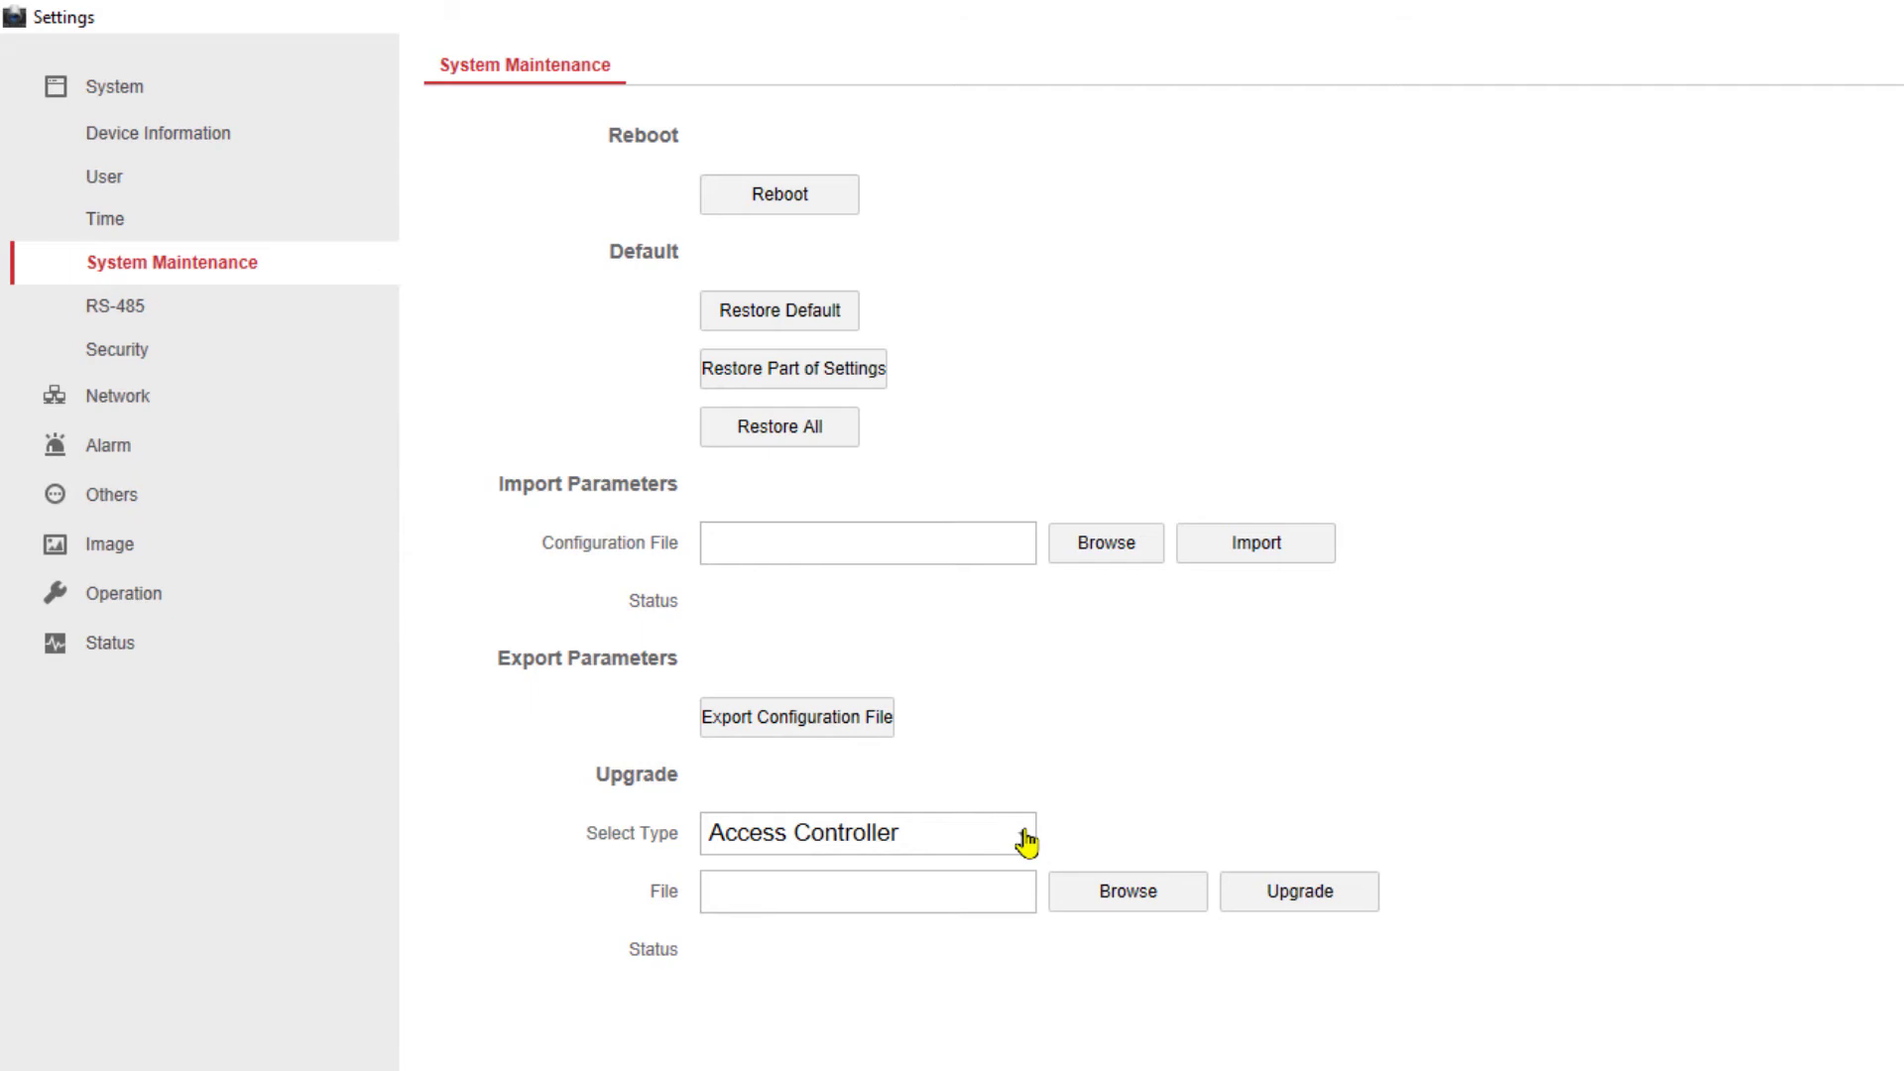
- Choose the Thermal Module's digicap_thermo V5.5.4 firmware file from the ds-k1t671tm-3xf_std_v2.2.6_200903 folder
{"action": "left_click", "coordinate": [1127, 893]}
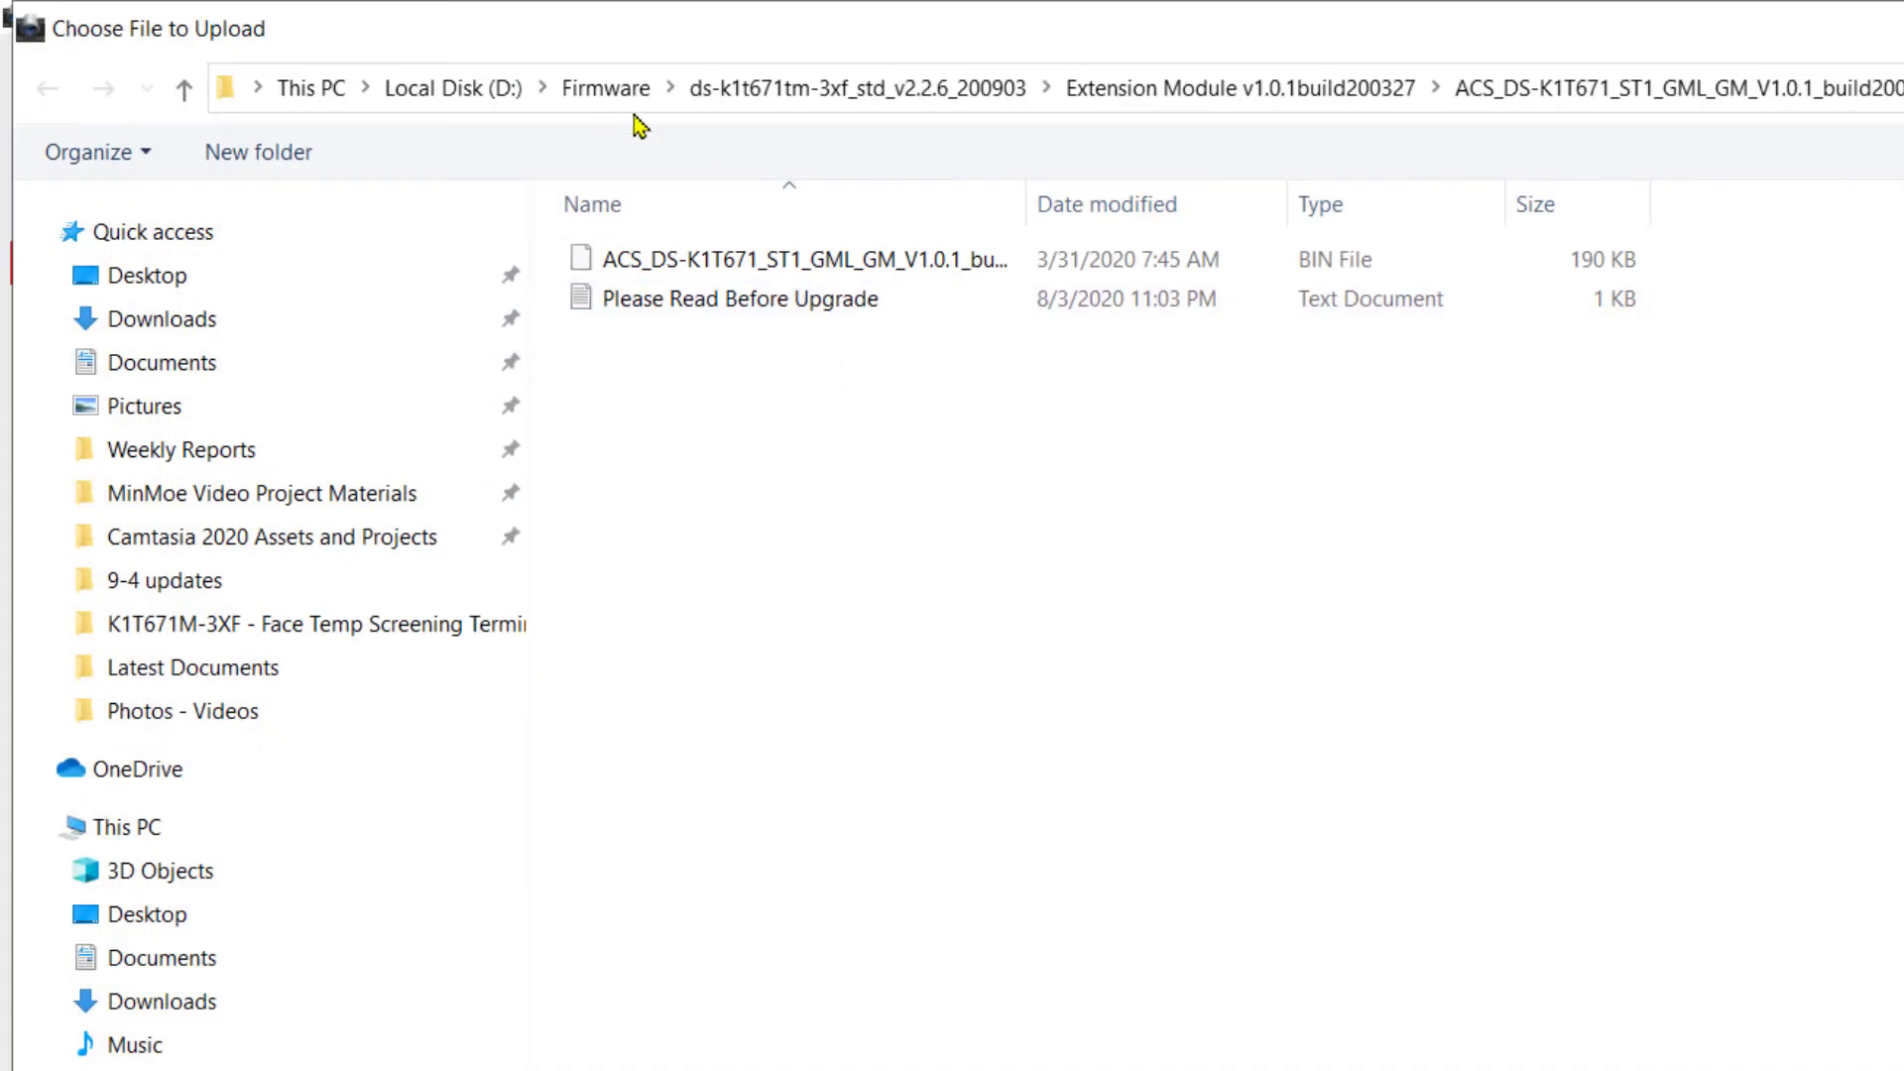
{"action": "left_click", "coordinate": [607, 91]}
{"action": "double_click", "coordinate": [731, 258]}
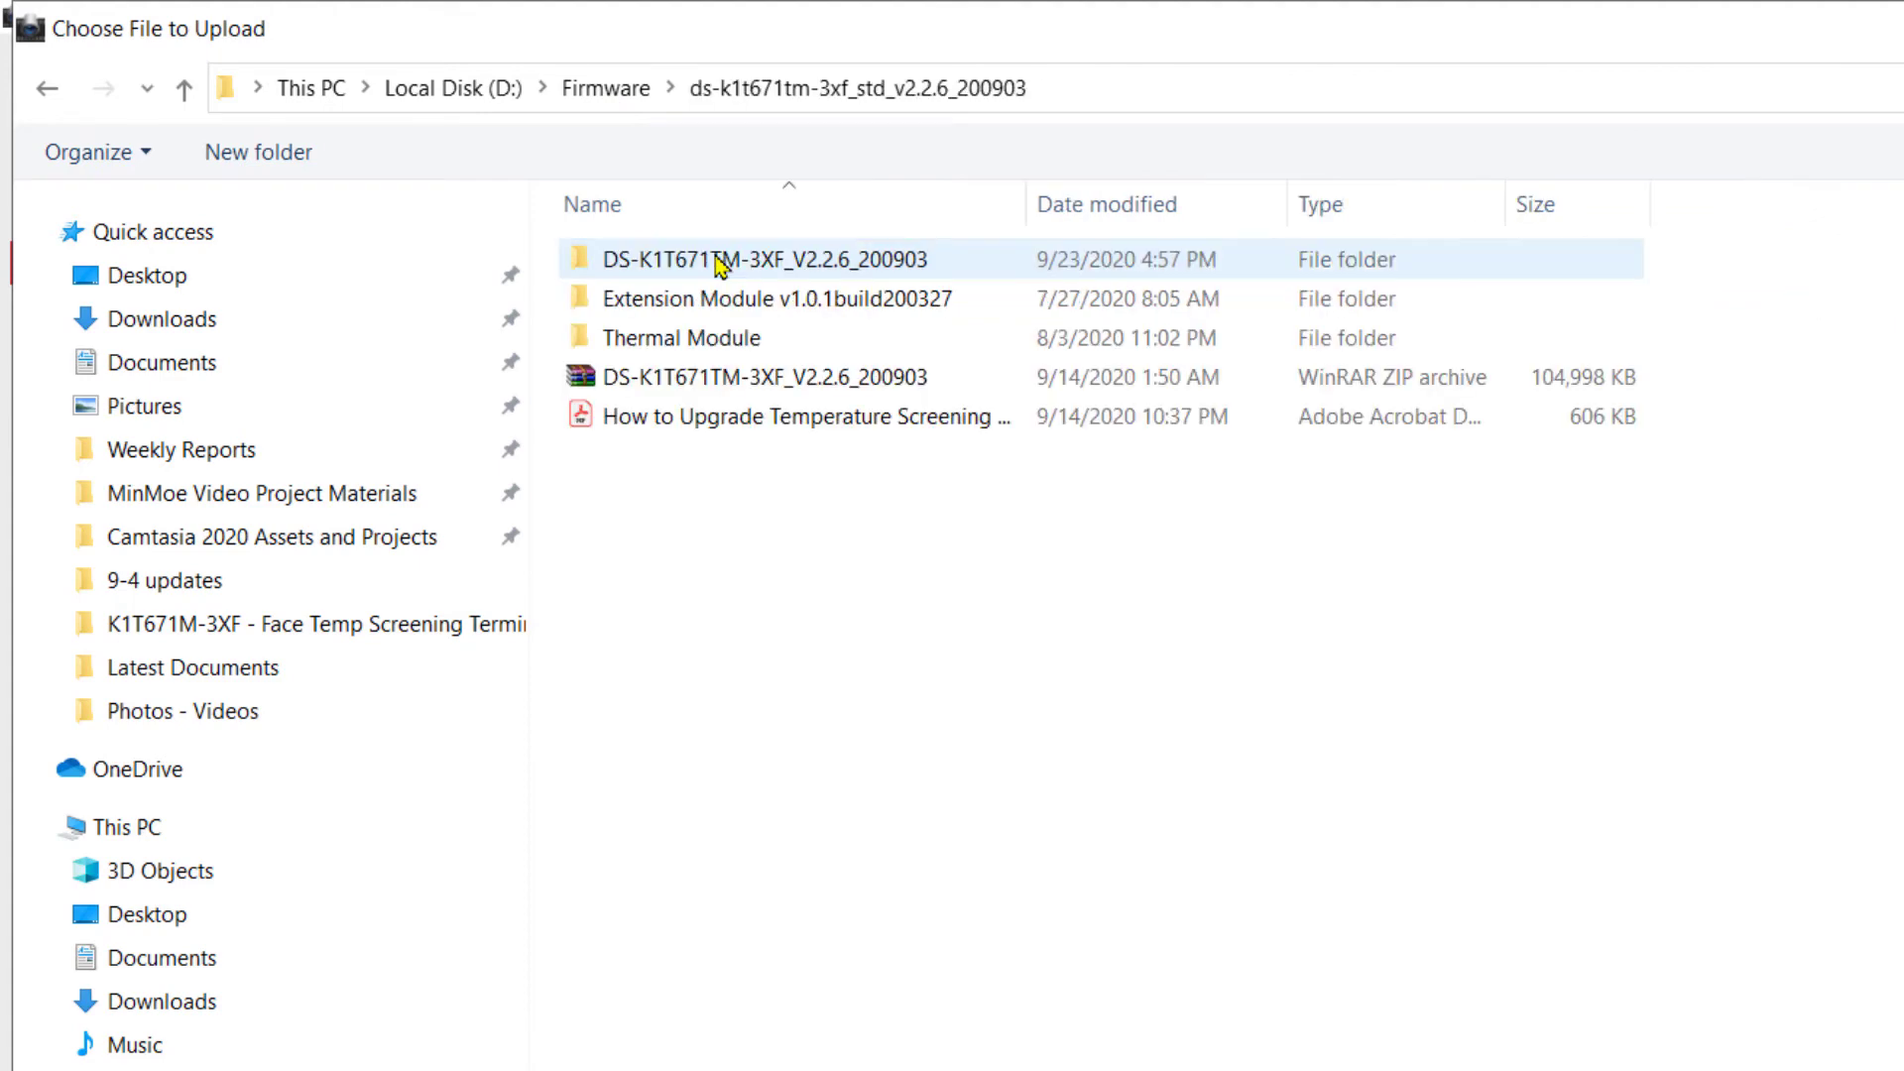
{"action": "double_click", "coordinate": [712, 338]}
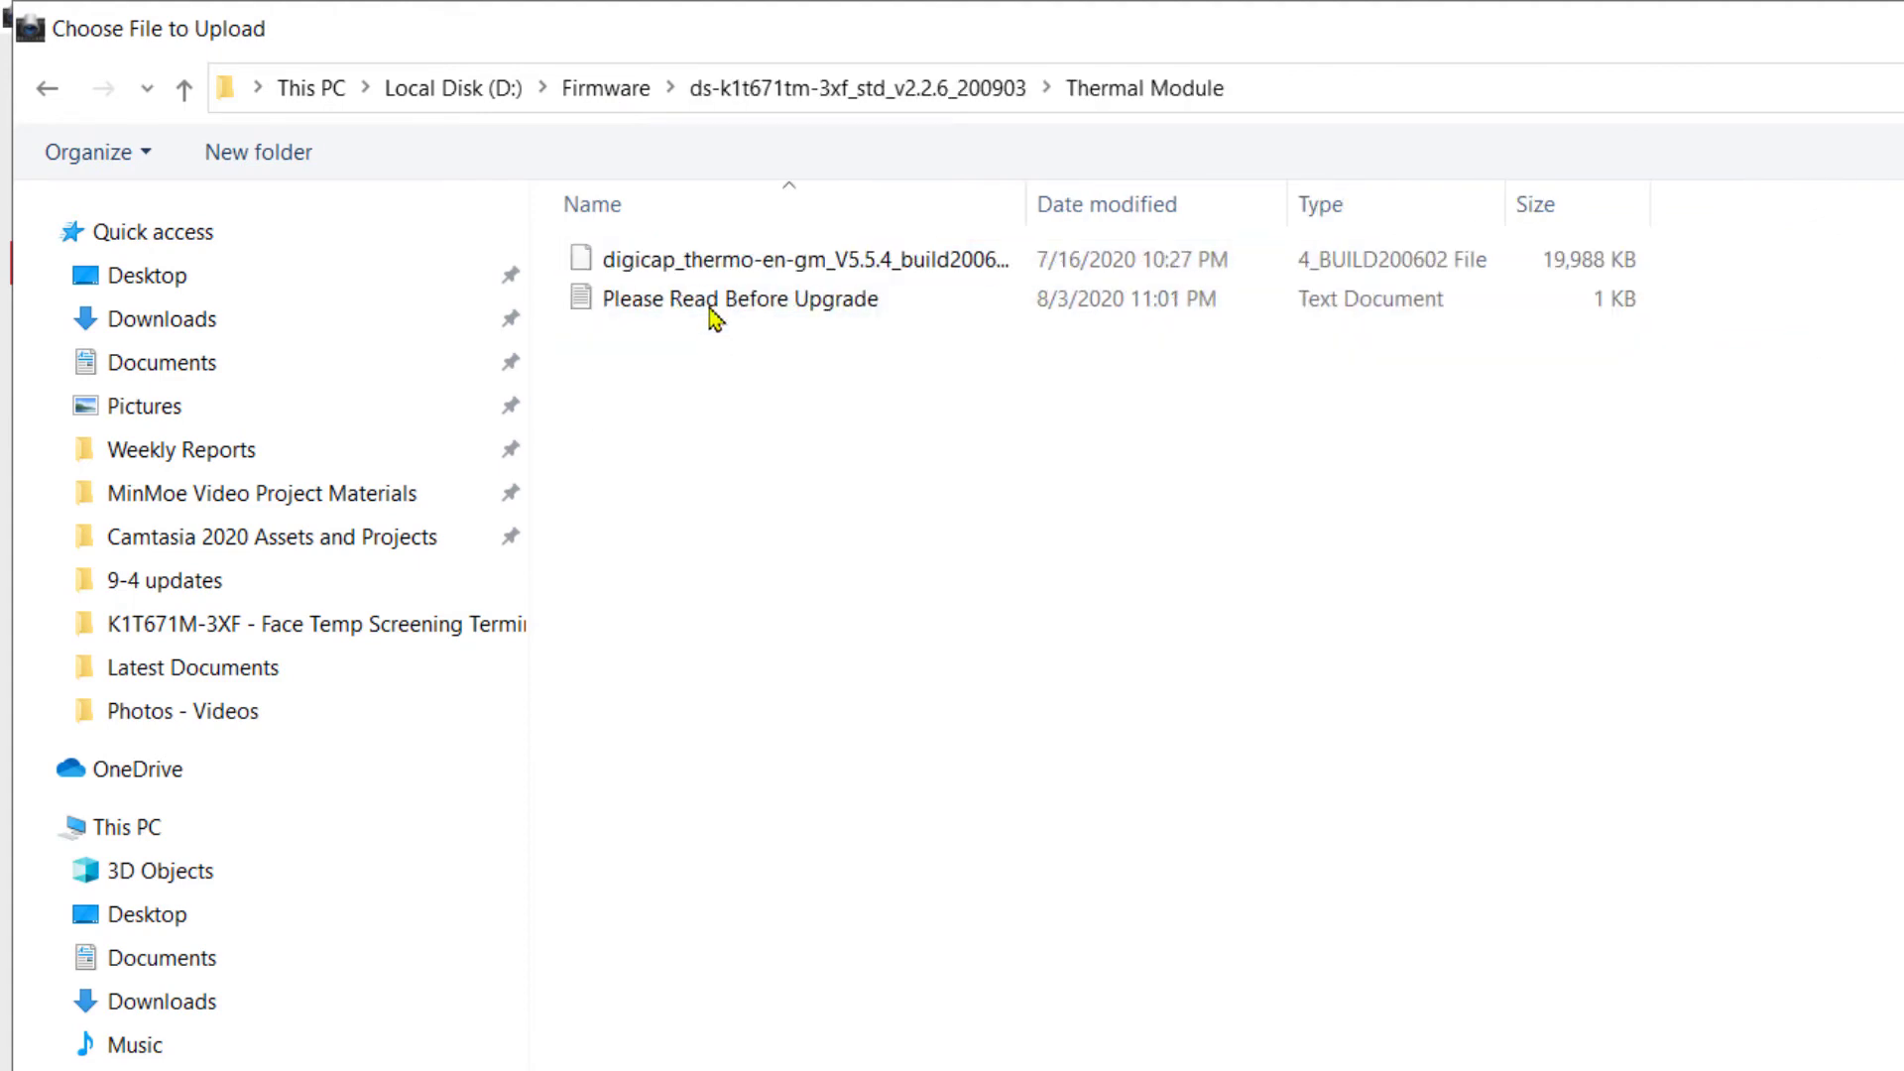
{"action": "left_click", "coordinate": [698, 260]}
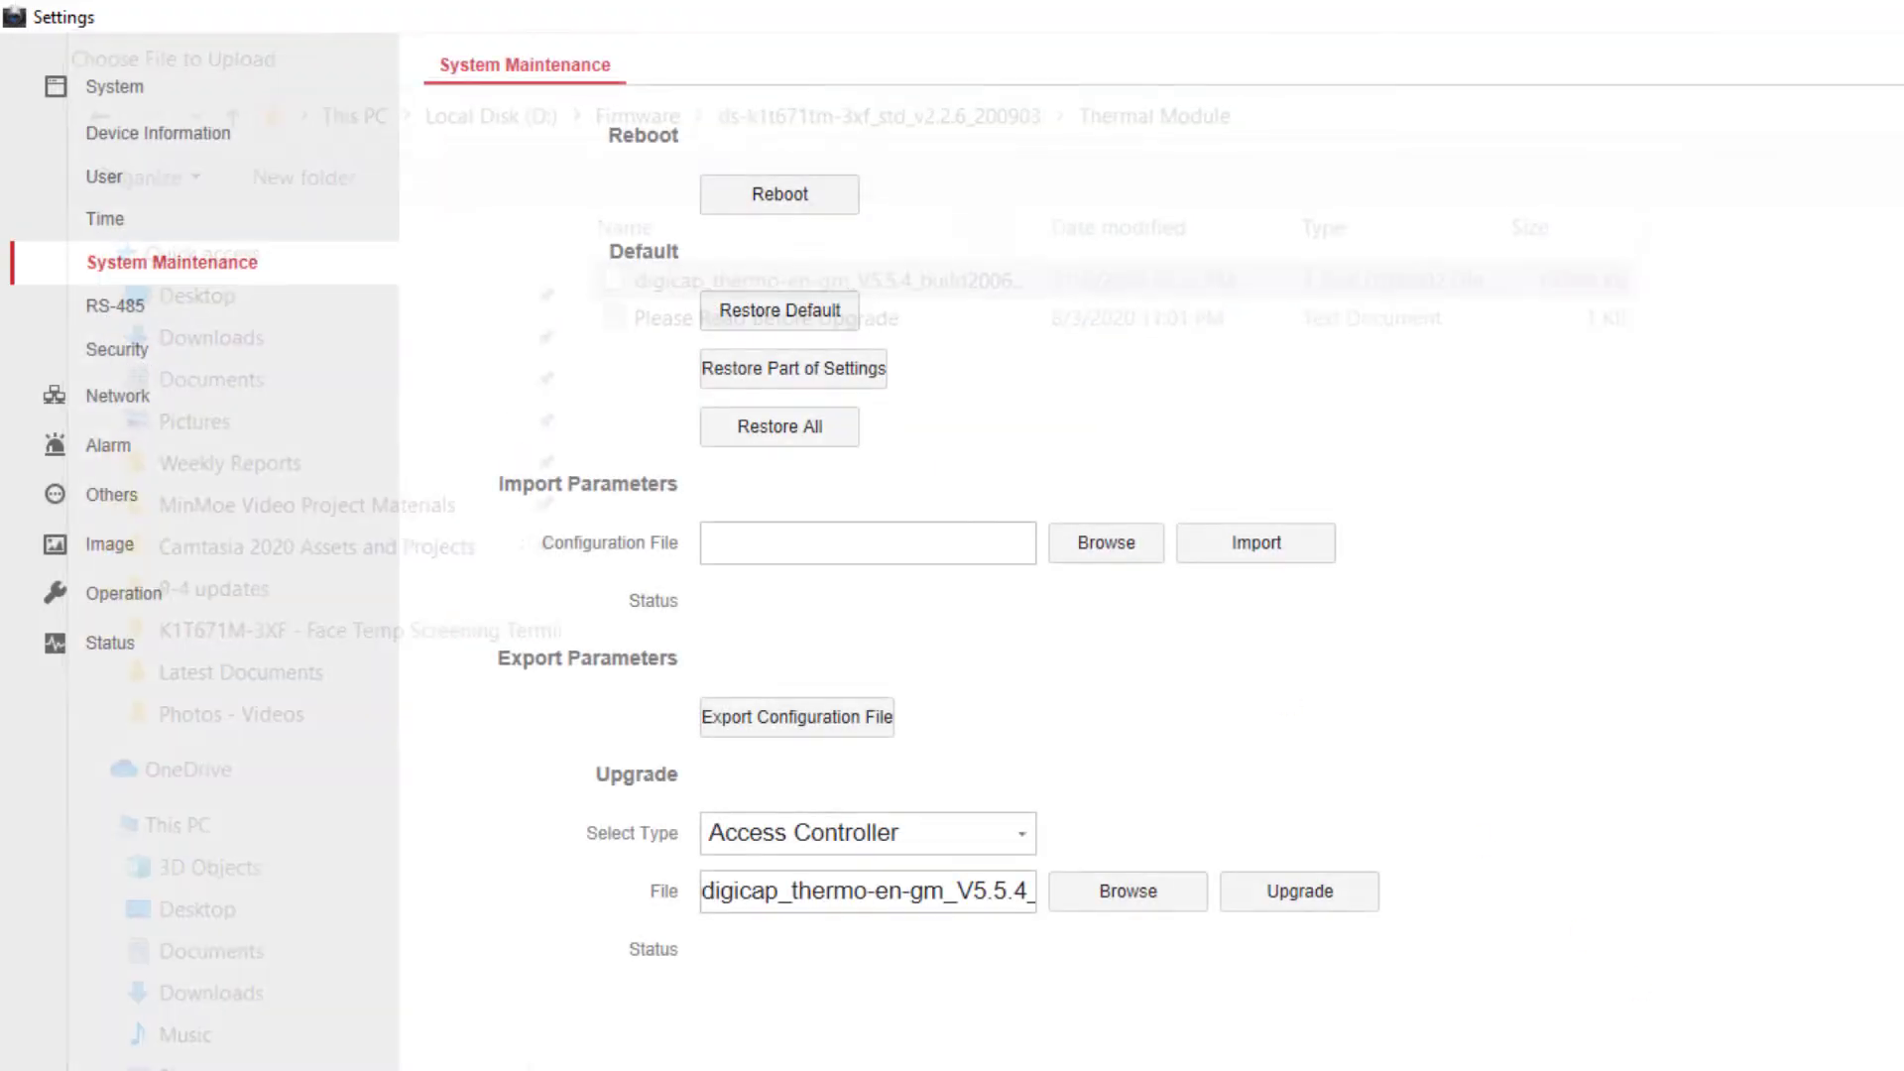
- Accept the thermal firmware file and check Device Information showing firmware V2.2.6 build 200903
{"action": "key", "text": "Return"}
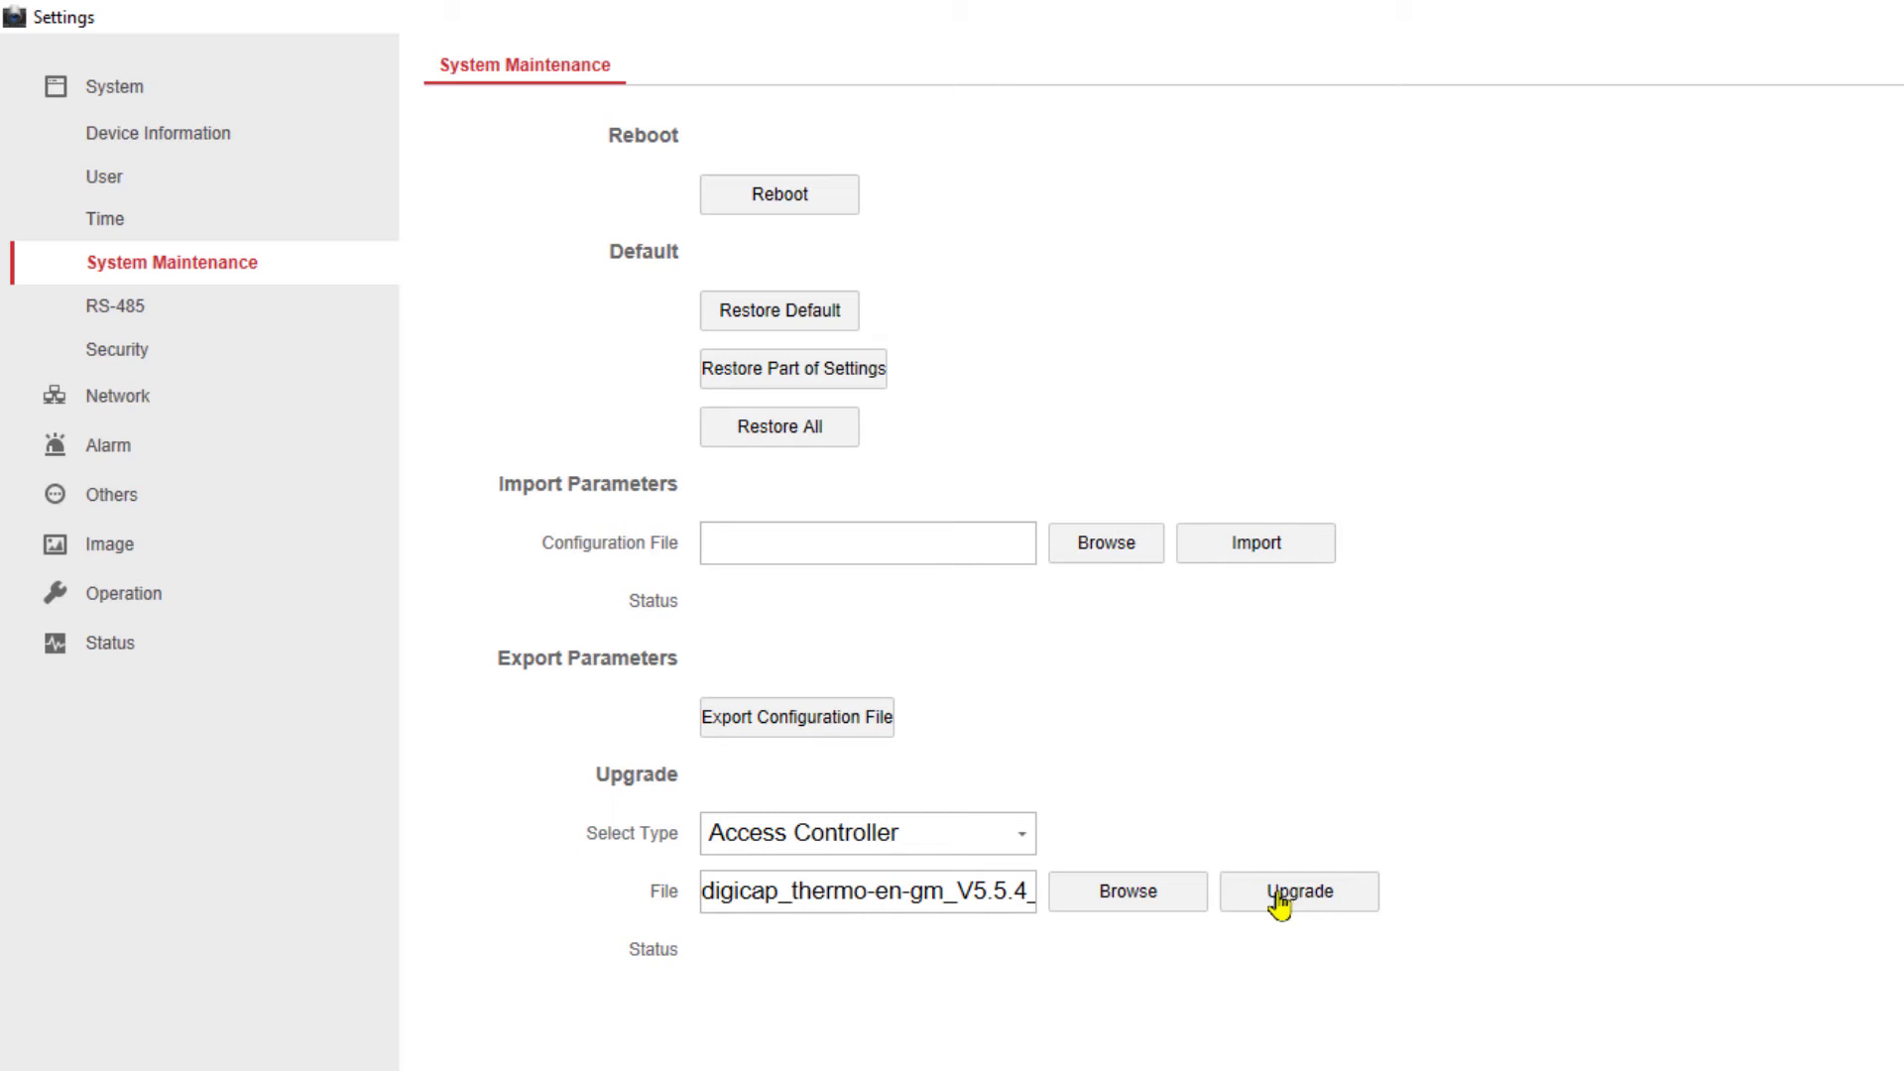
{"action": "left_click", "coordinate": [196, 145]}
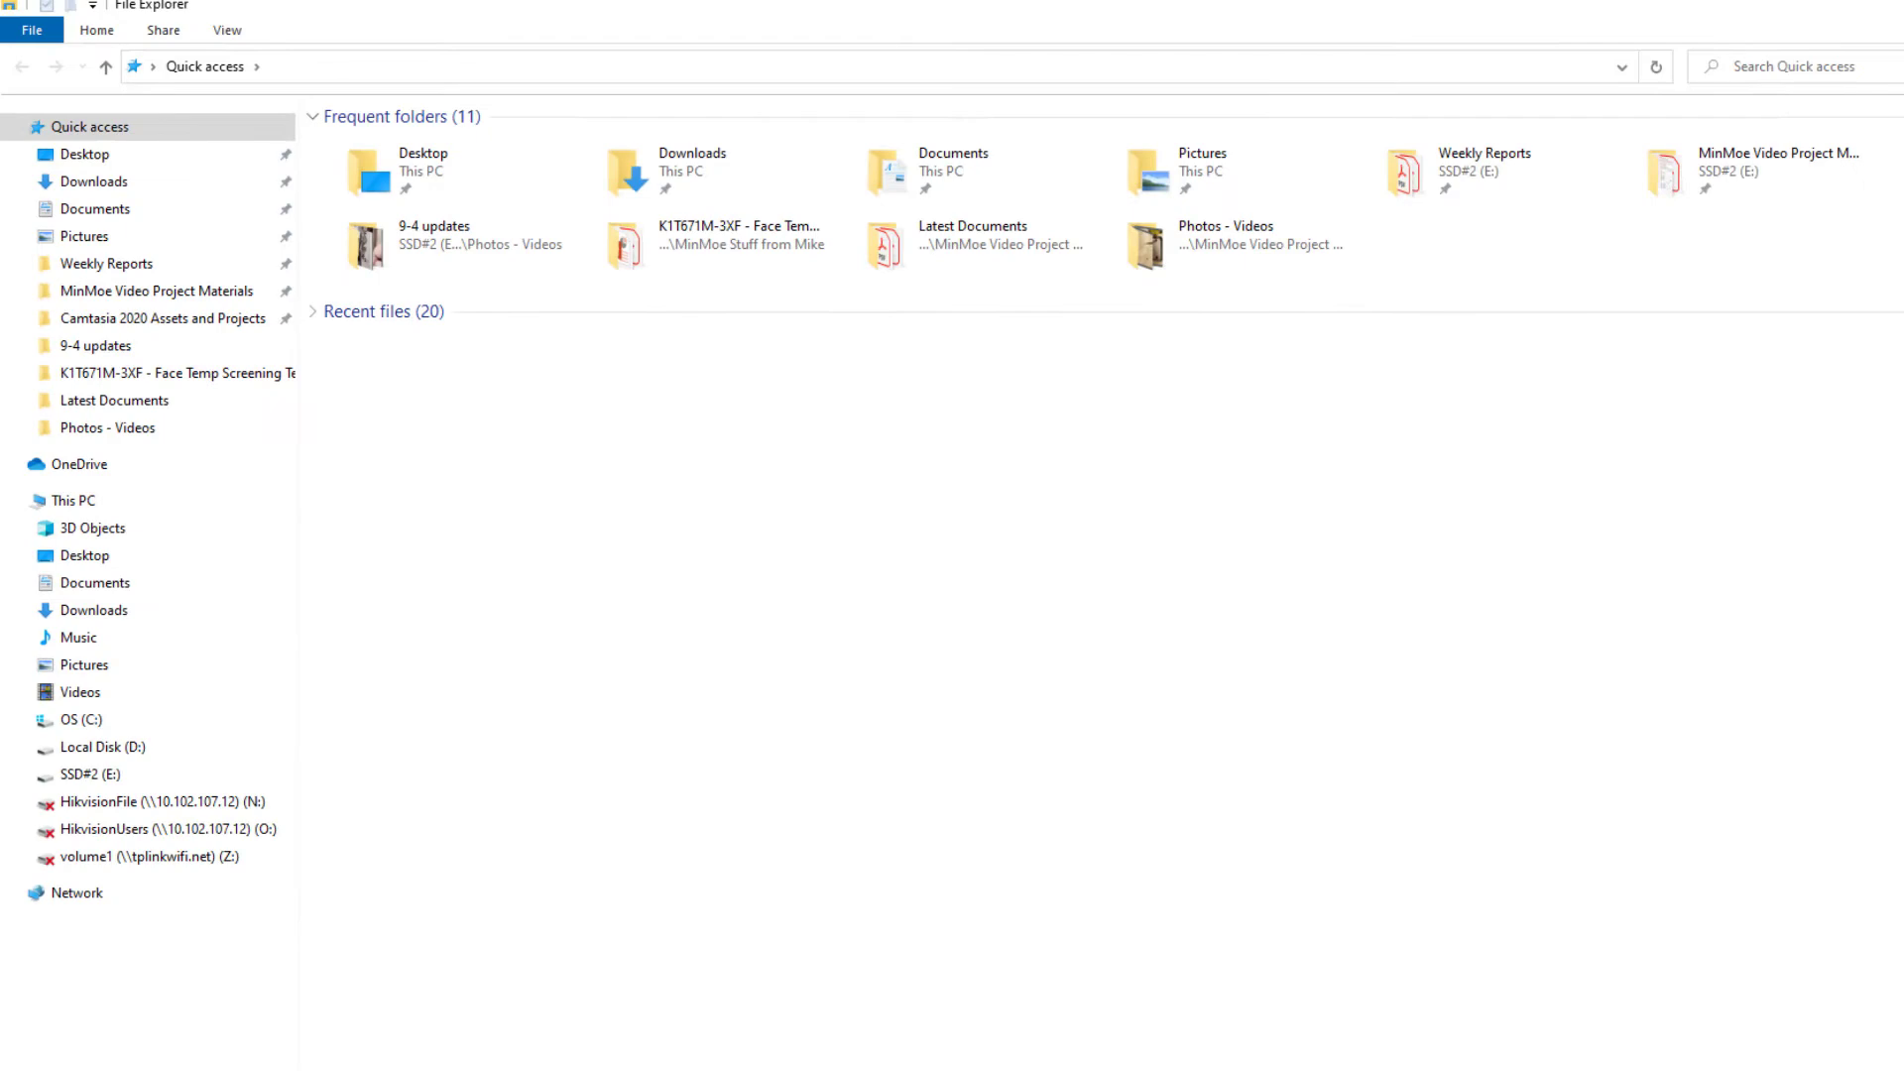
- Browse Local Disk (D:) to Firmware\ds-k1t671tm-3xf_std_v2.2.6_200903 and select the DS-K1T671TM-3XF_V2.2.6_200903 main firmware folder
{"action": "left_click", "coordinate": [91, 747]}
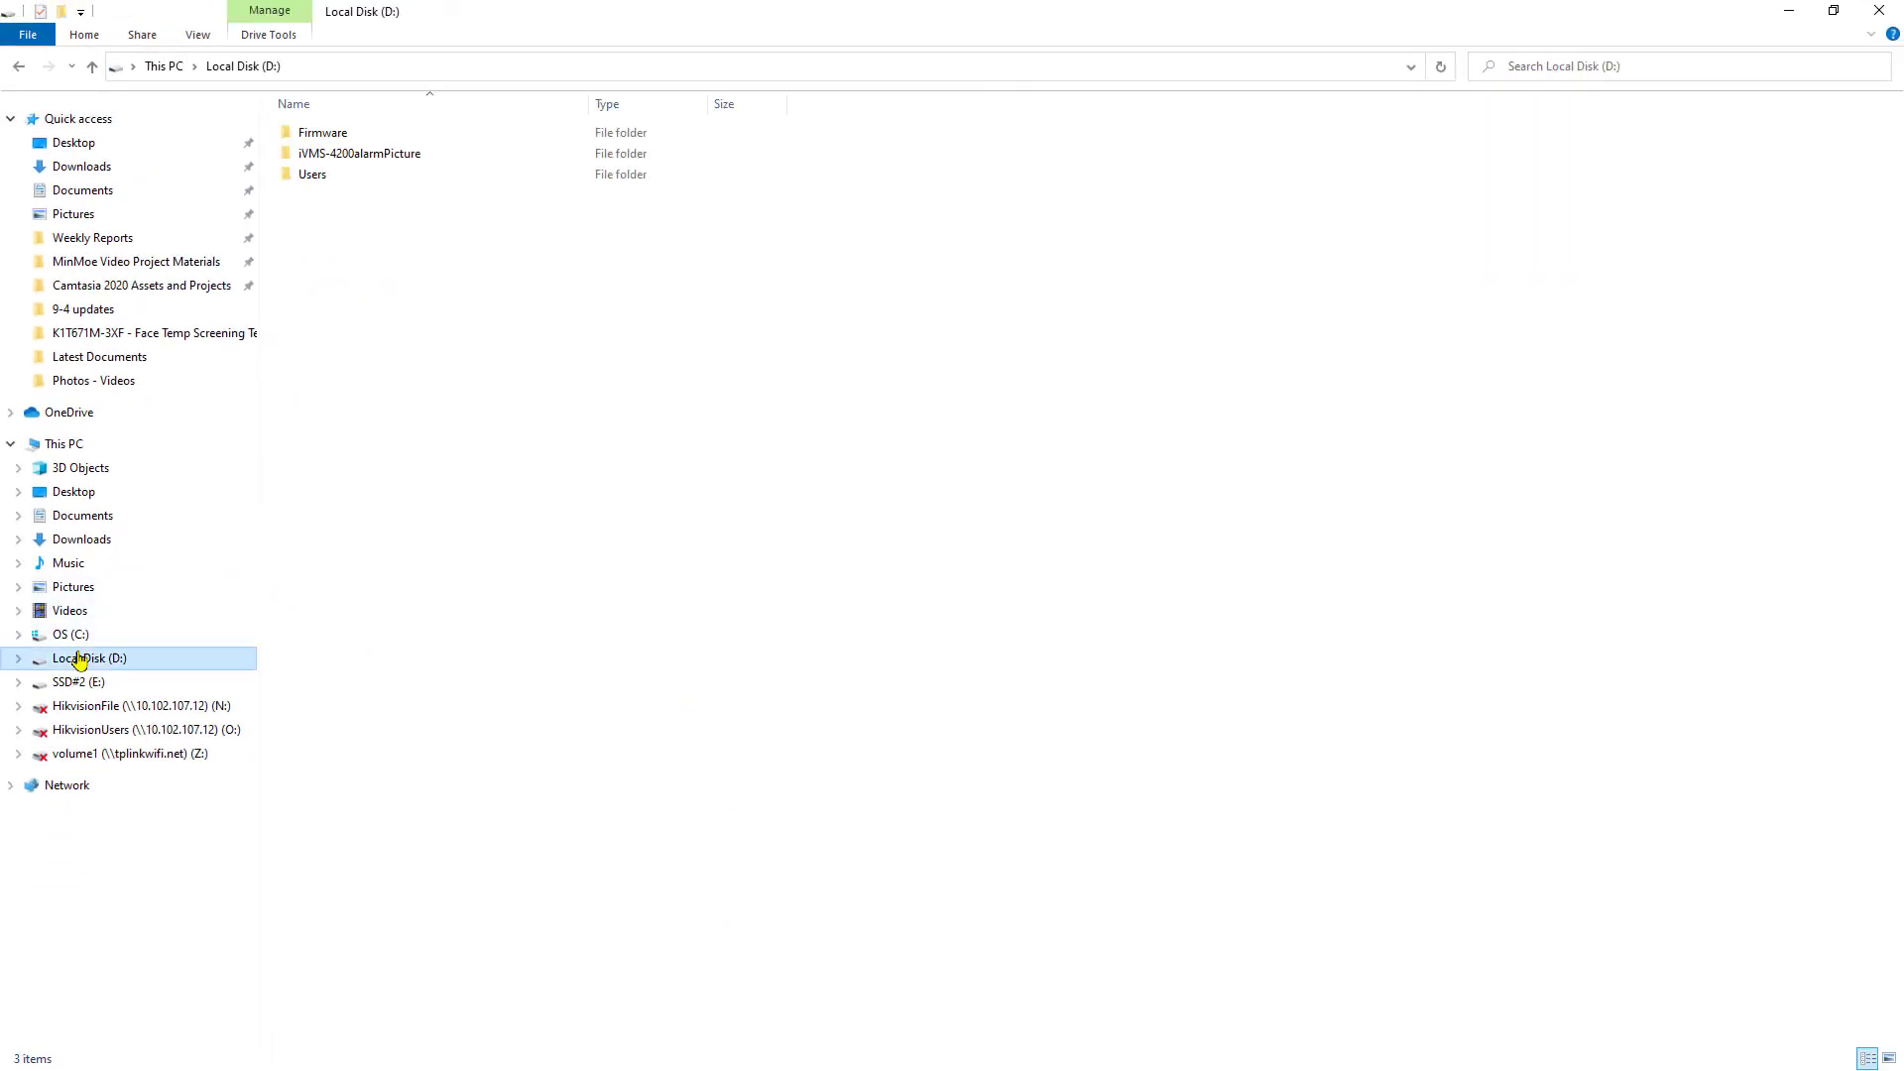
{"action": "double_click", "coordinate": [327, 137]}
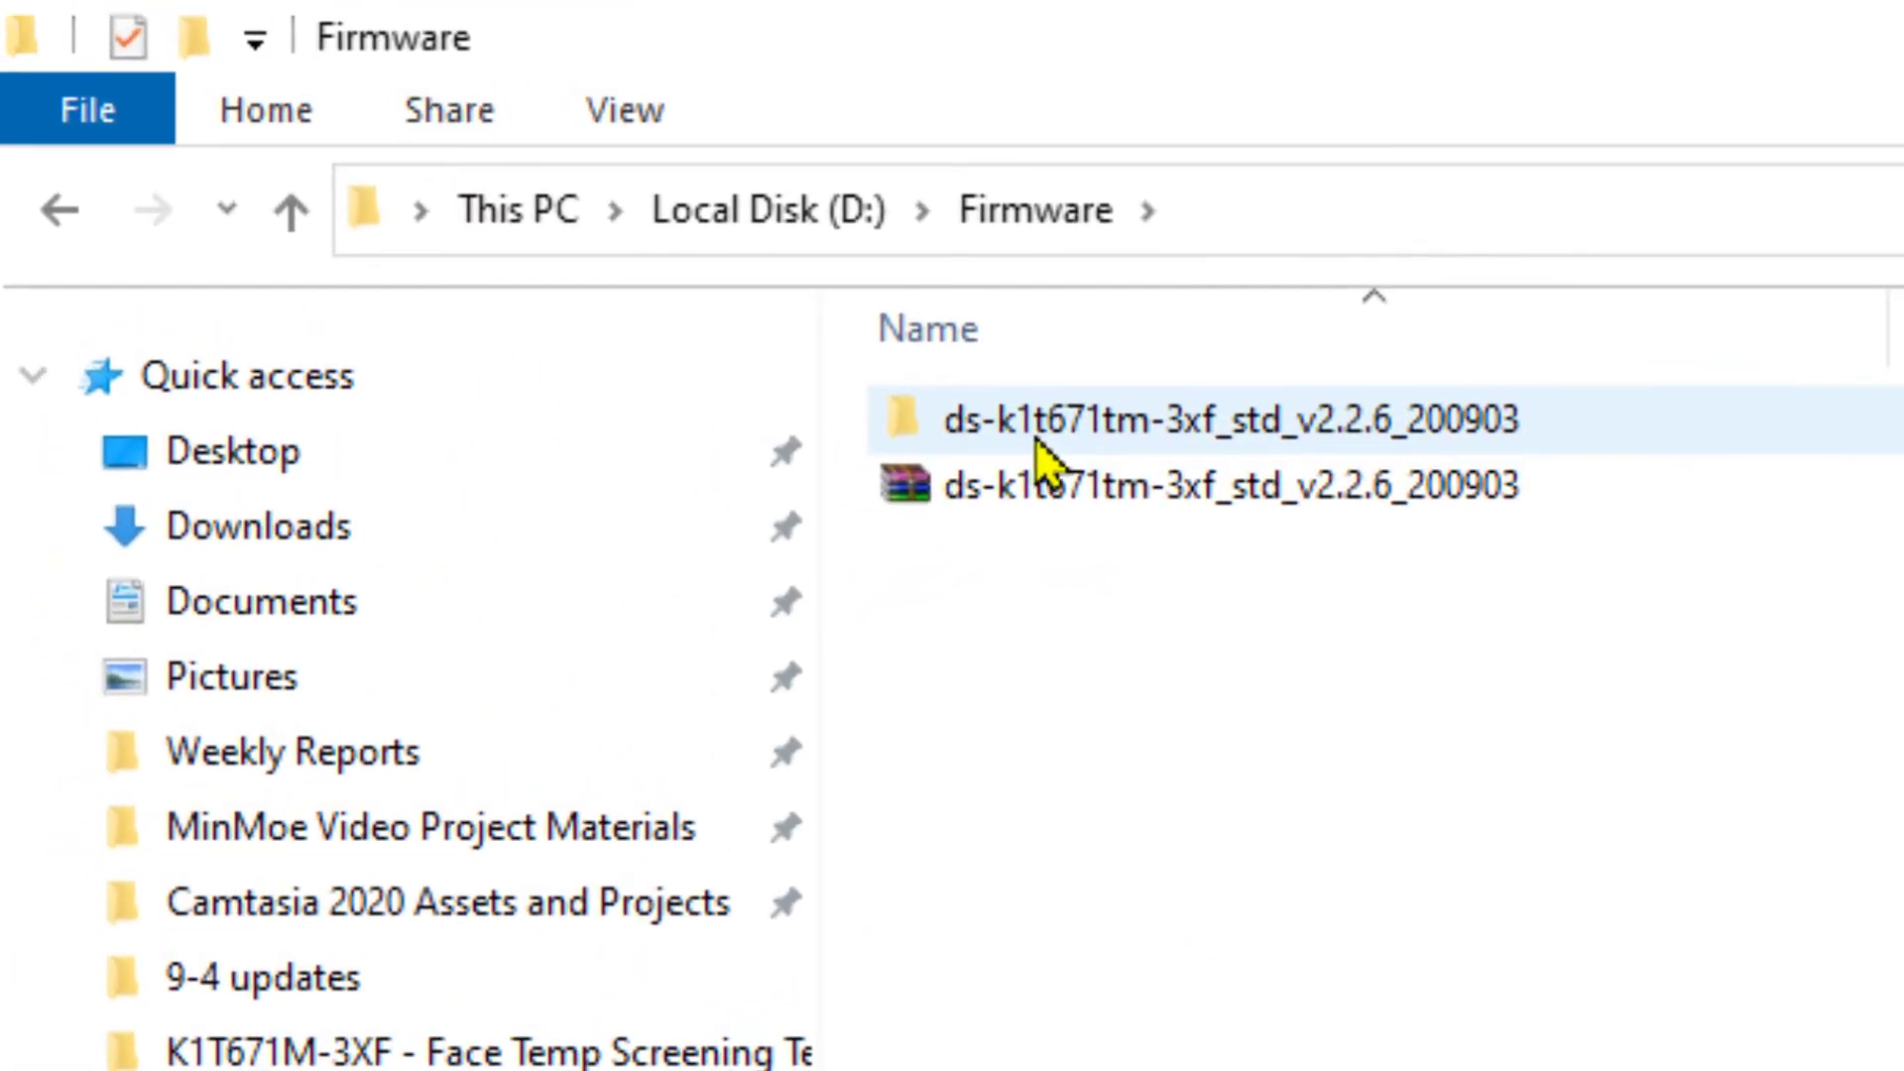
{"action": "double_click", "coordinate": [1094, 443]}
{"action": "left_click", "coordinate": [1091, 442]}
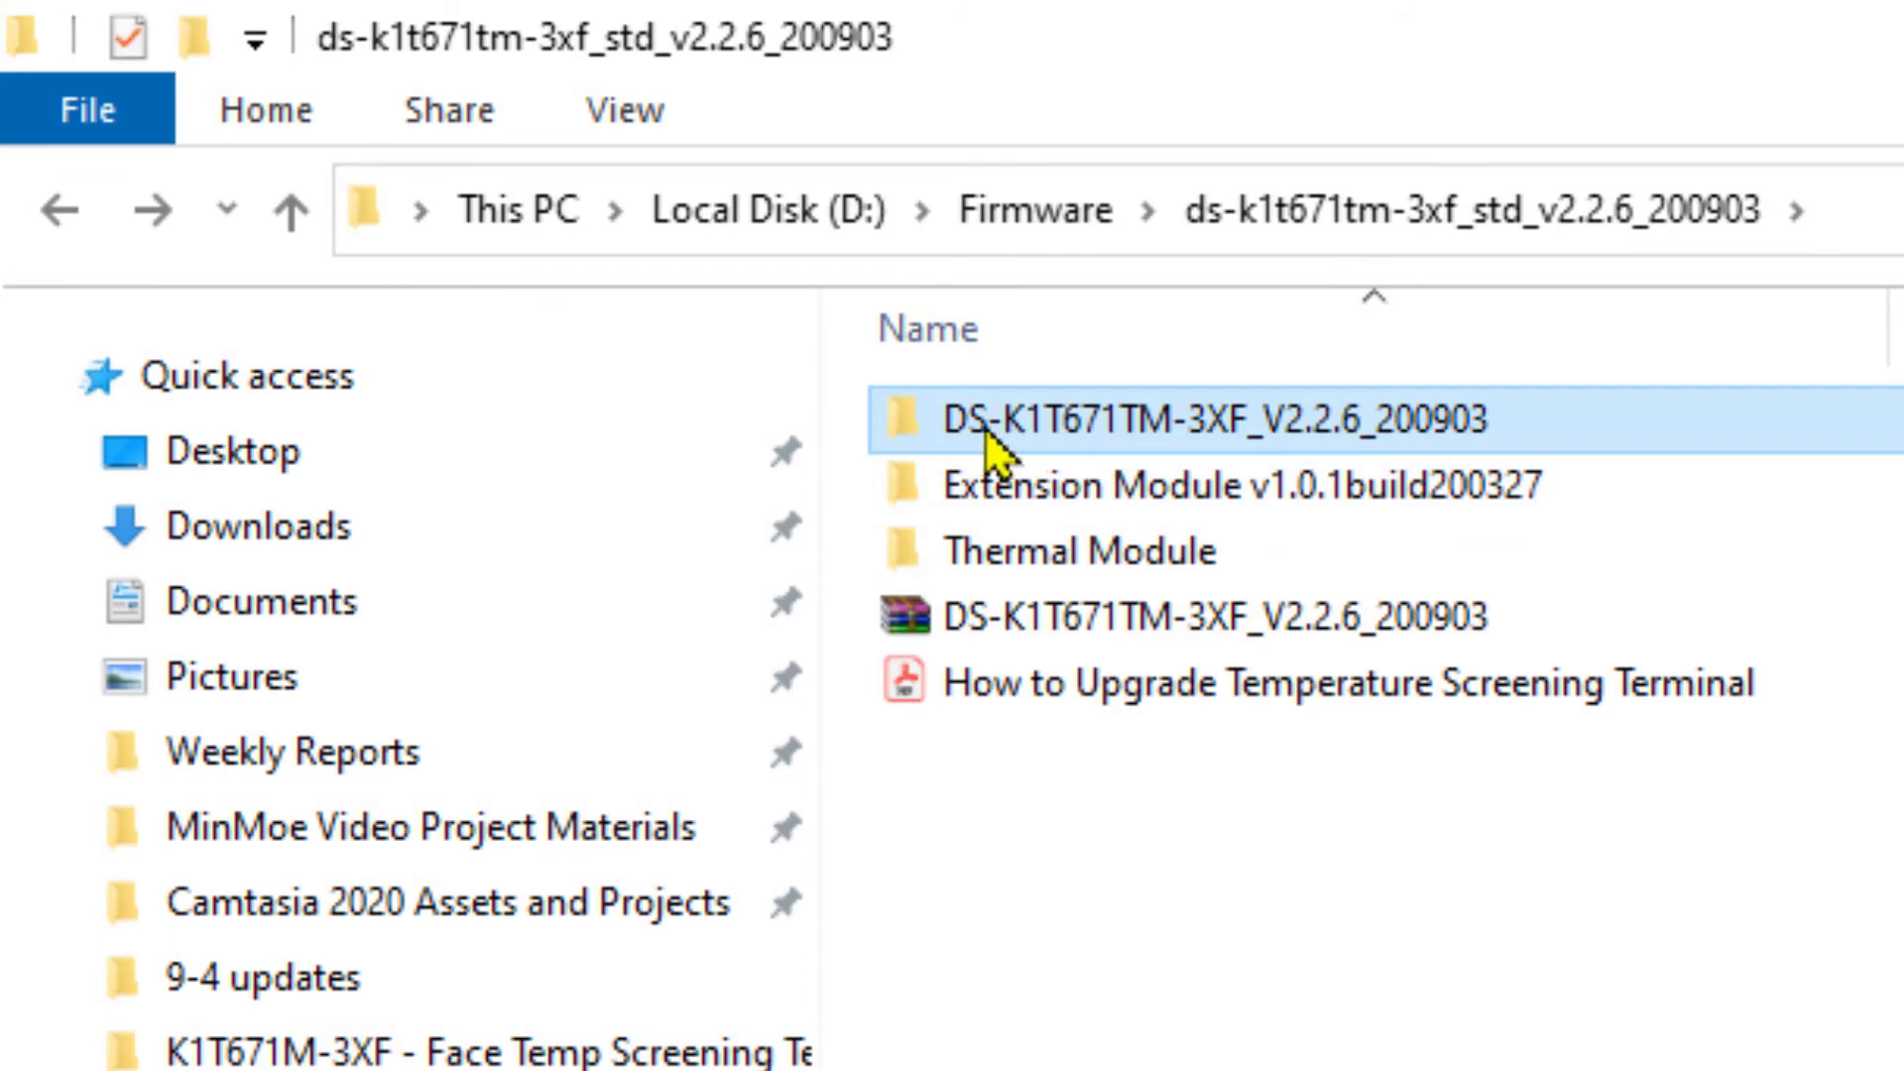
{"action": "mouse_move", "coordinate": [987, 437]}
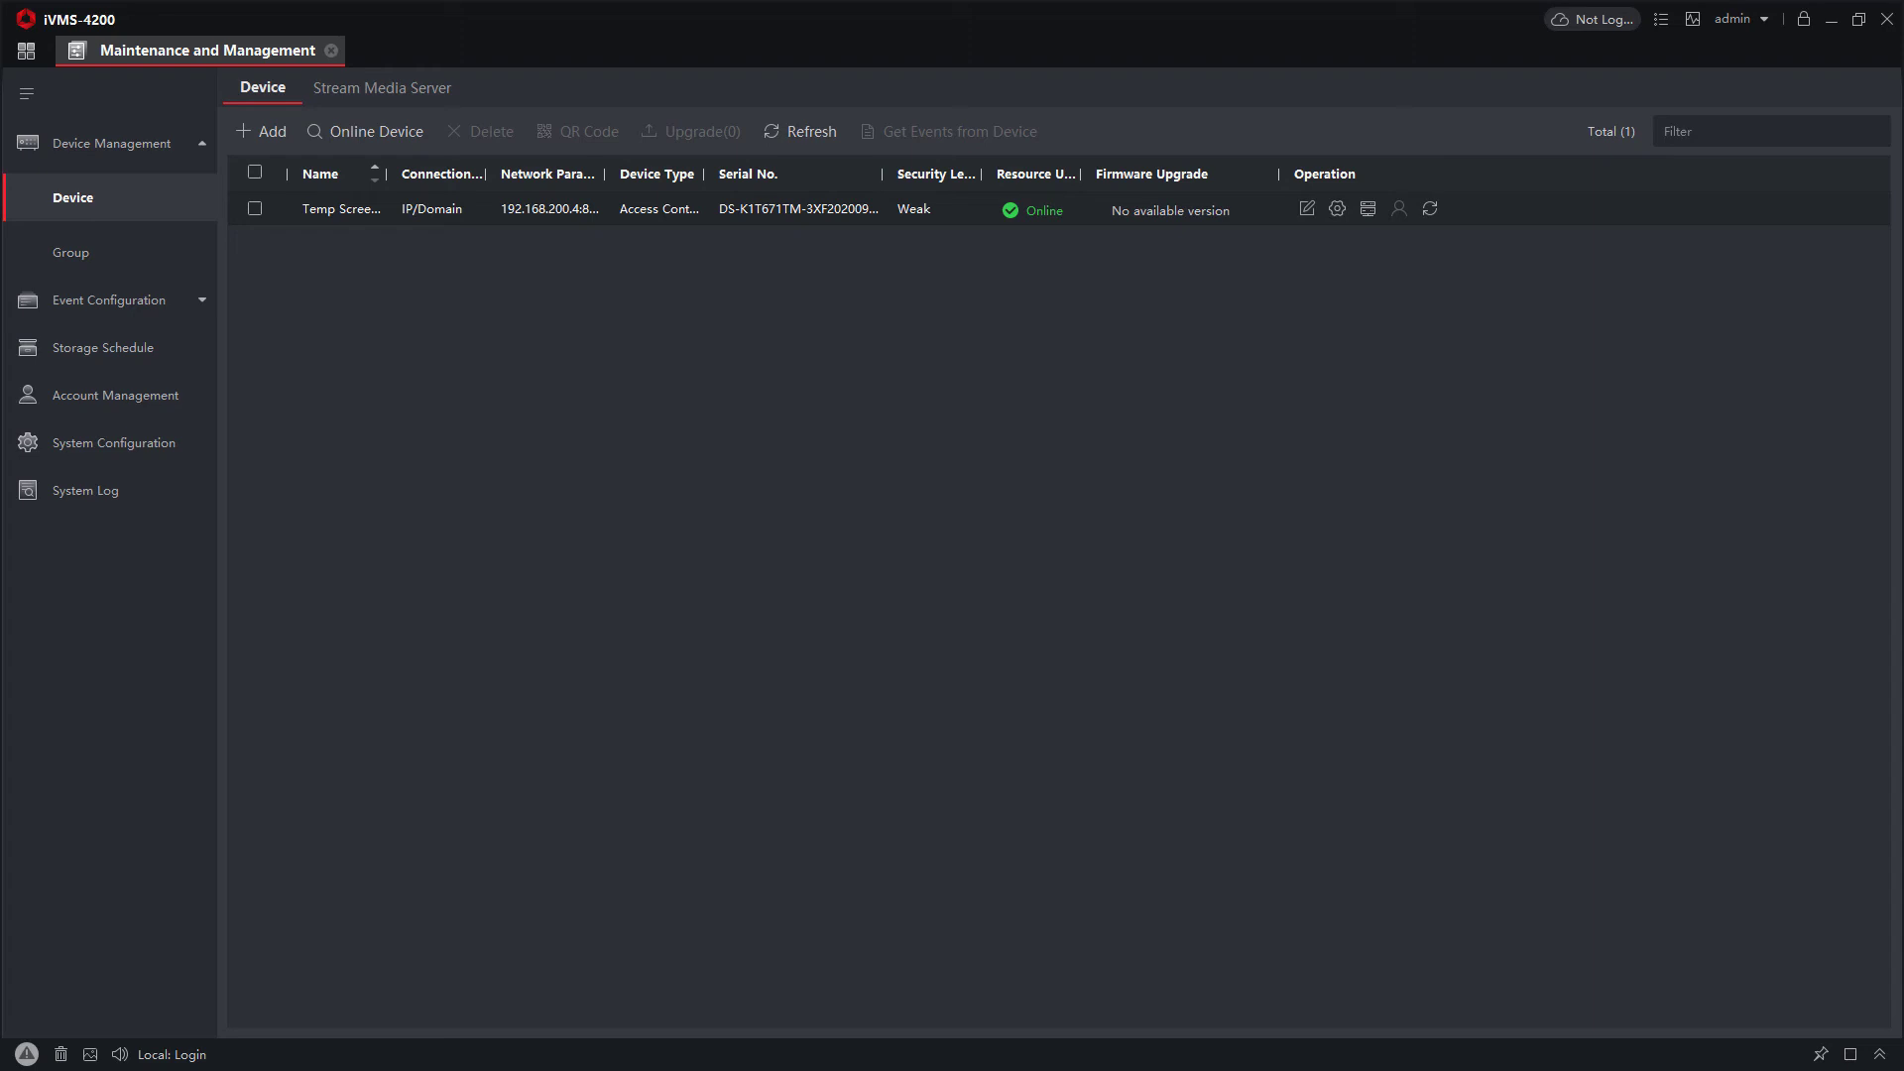
- Open the terminal's settings full screen and start Restore Default from System Maintenance
{"action": "left_click", "coordinate": [1338, 211]}
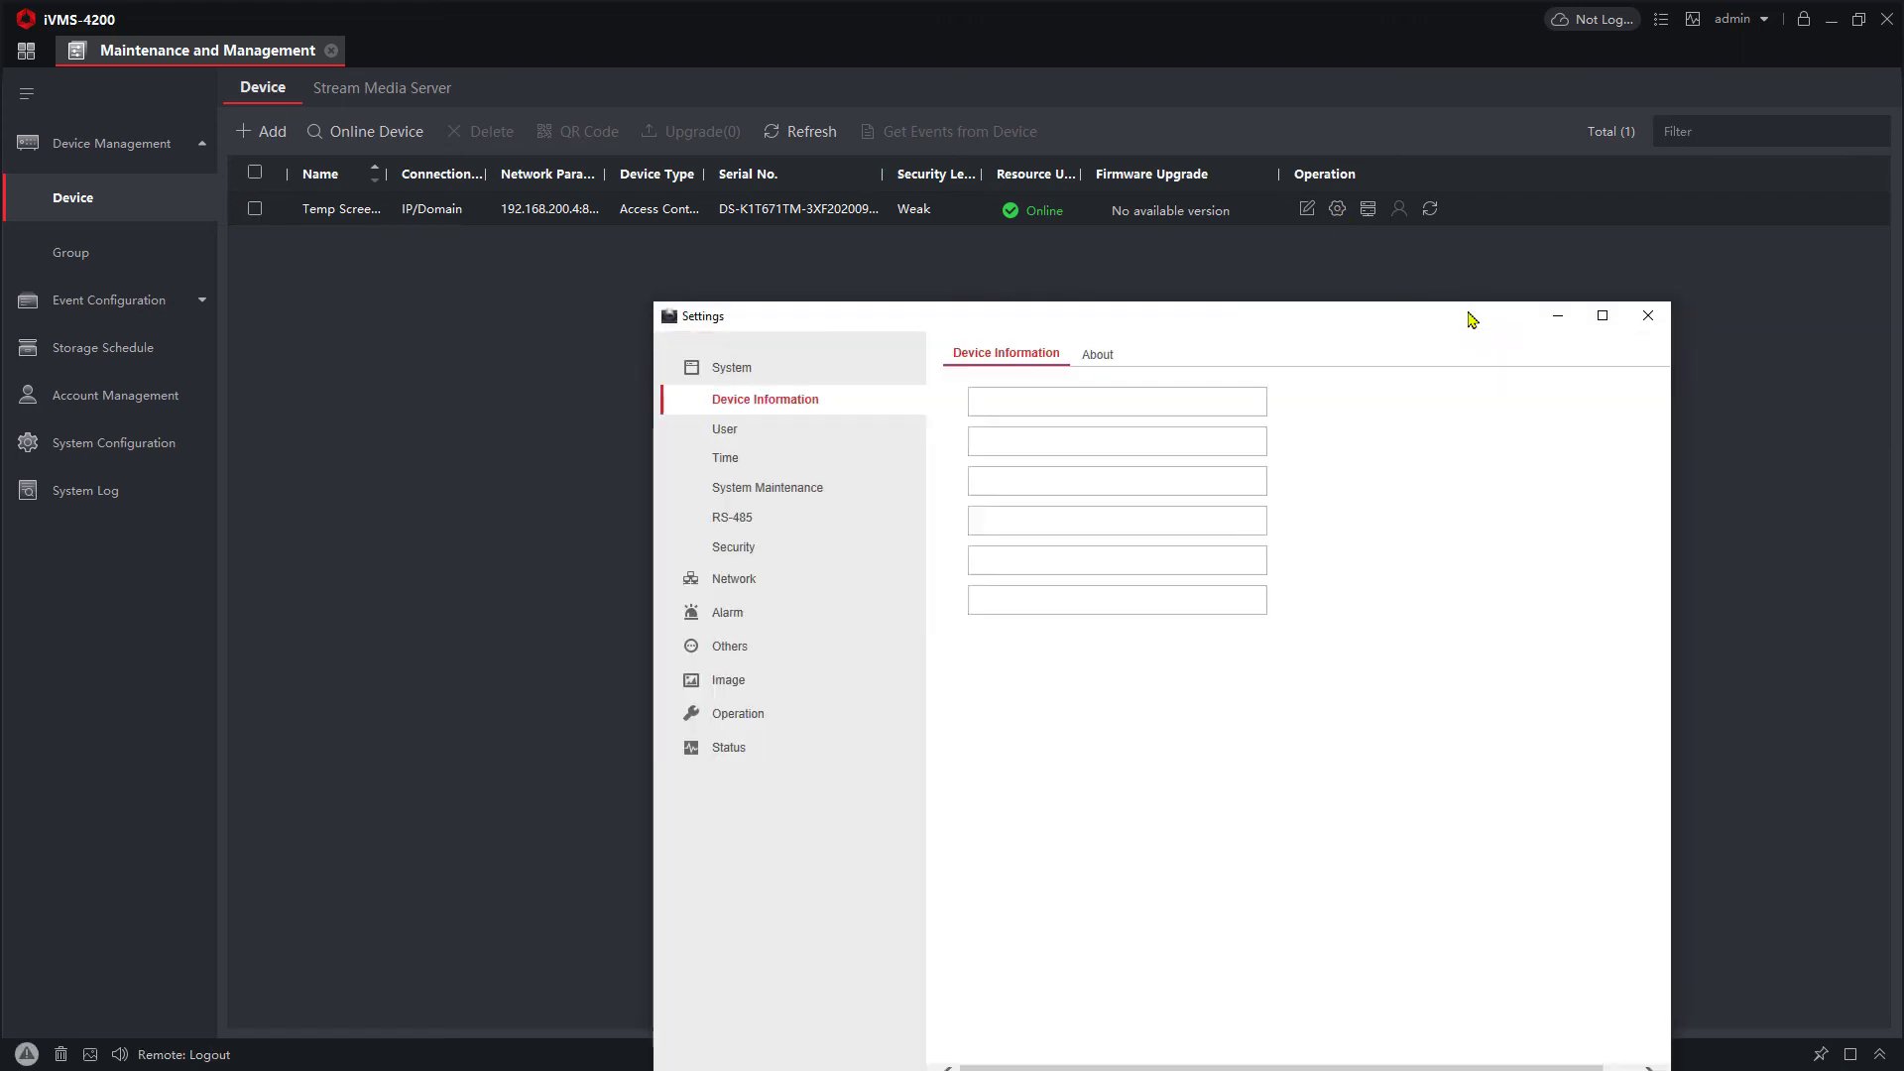
{"action": "double_click", "coordinate": [1466, 320]}
{"action": "left_click", "coordinate": [161, 188]}
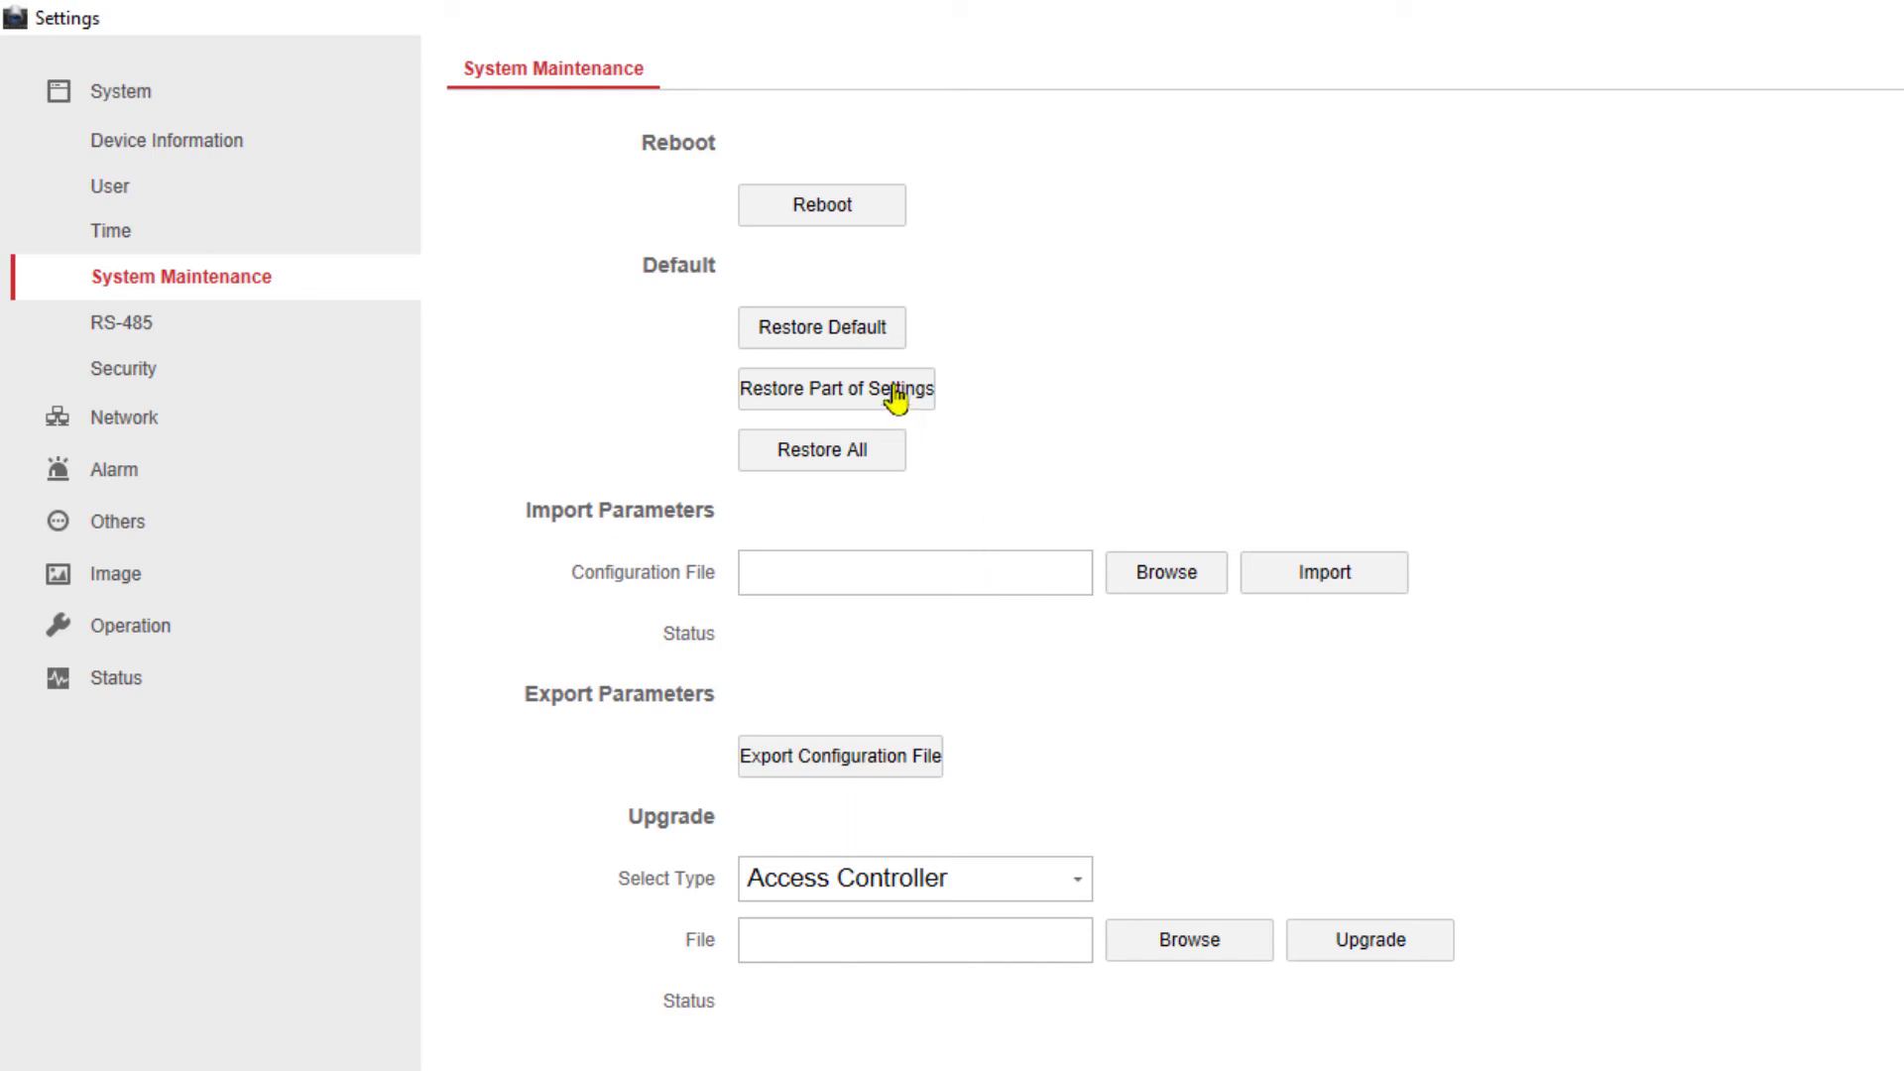
{"action": "left_click", "coordinate": [845, 335]}
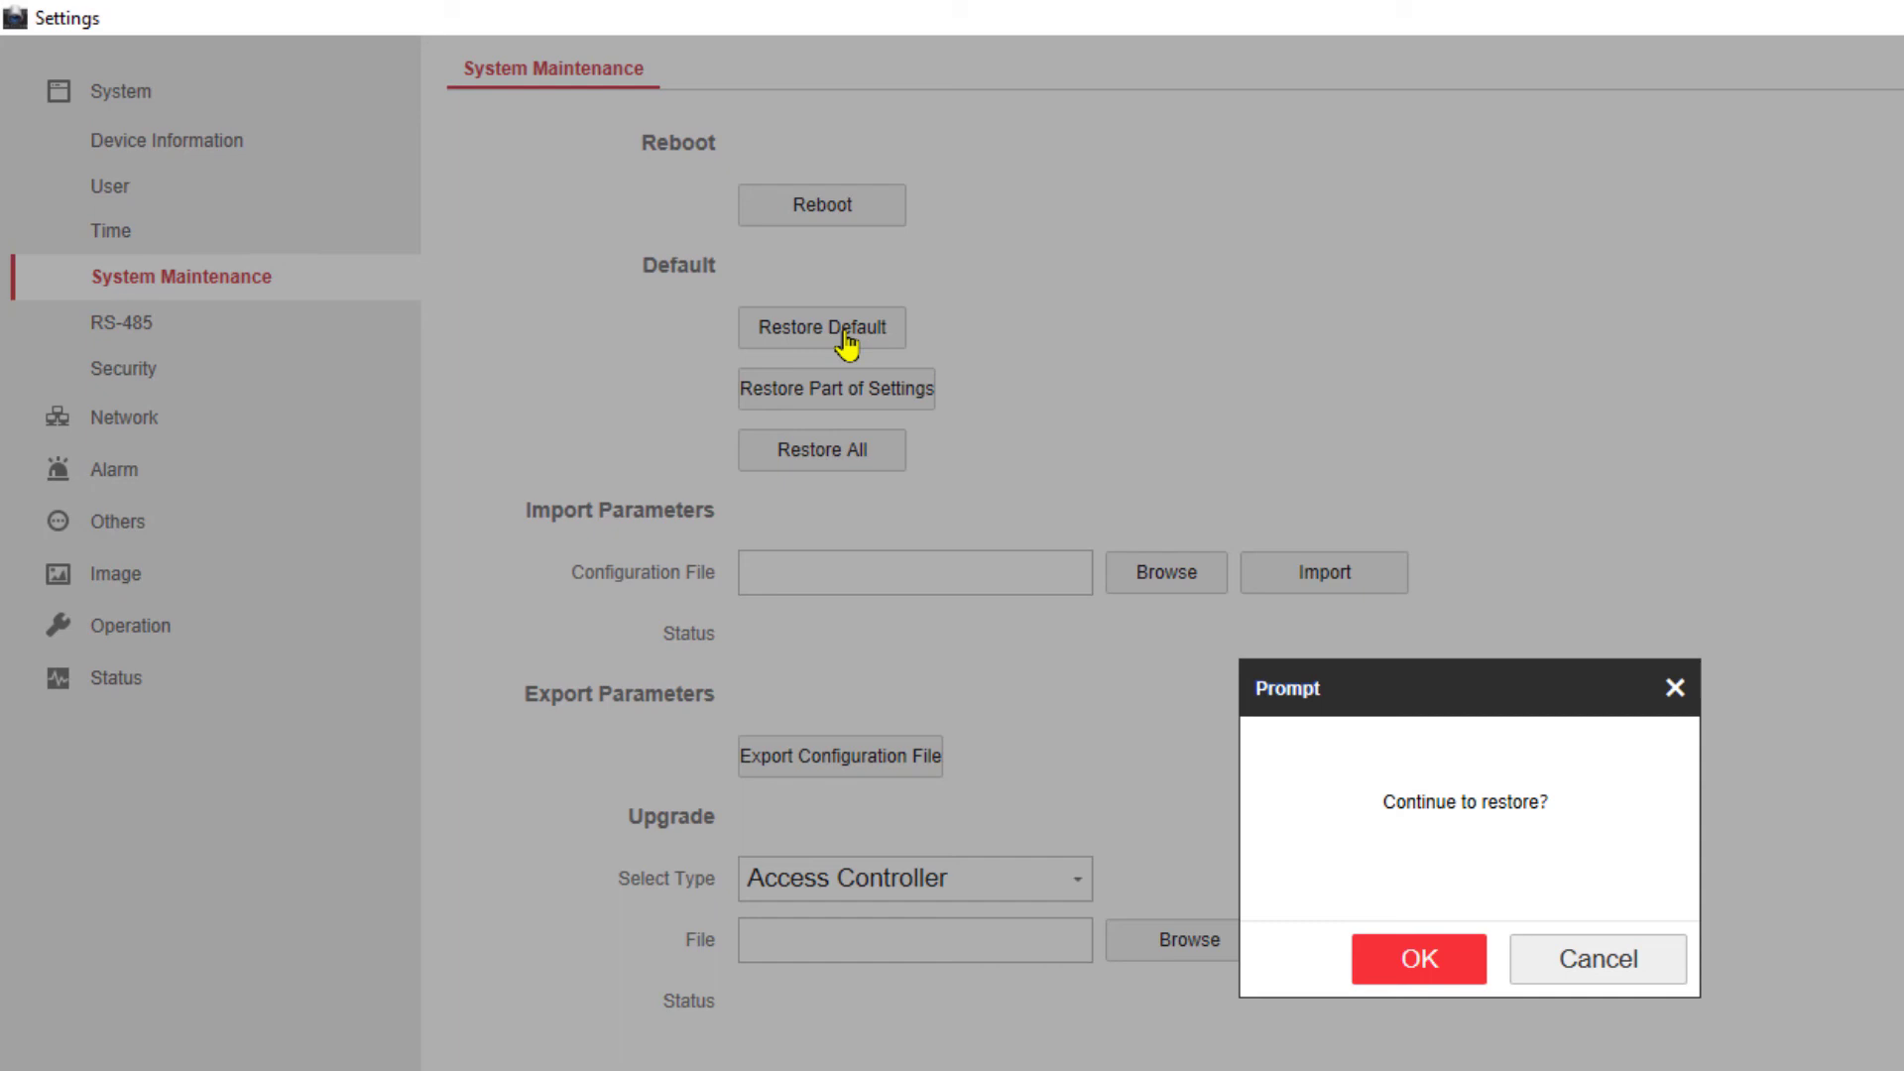
- Confirm restoring the terminal's default settings with OK
{"action": "left_click", "coordinate": [1438, 958]}
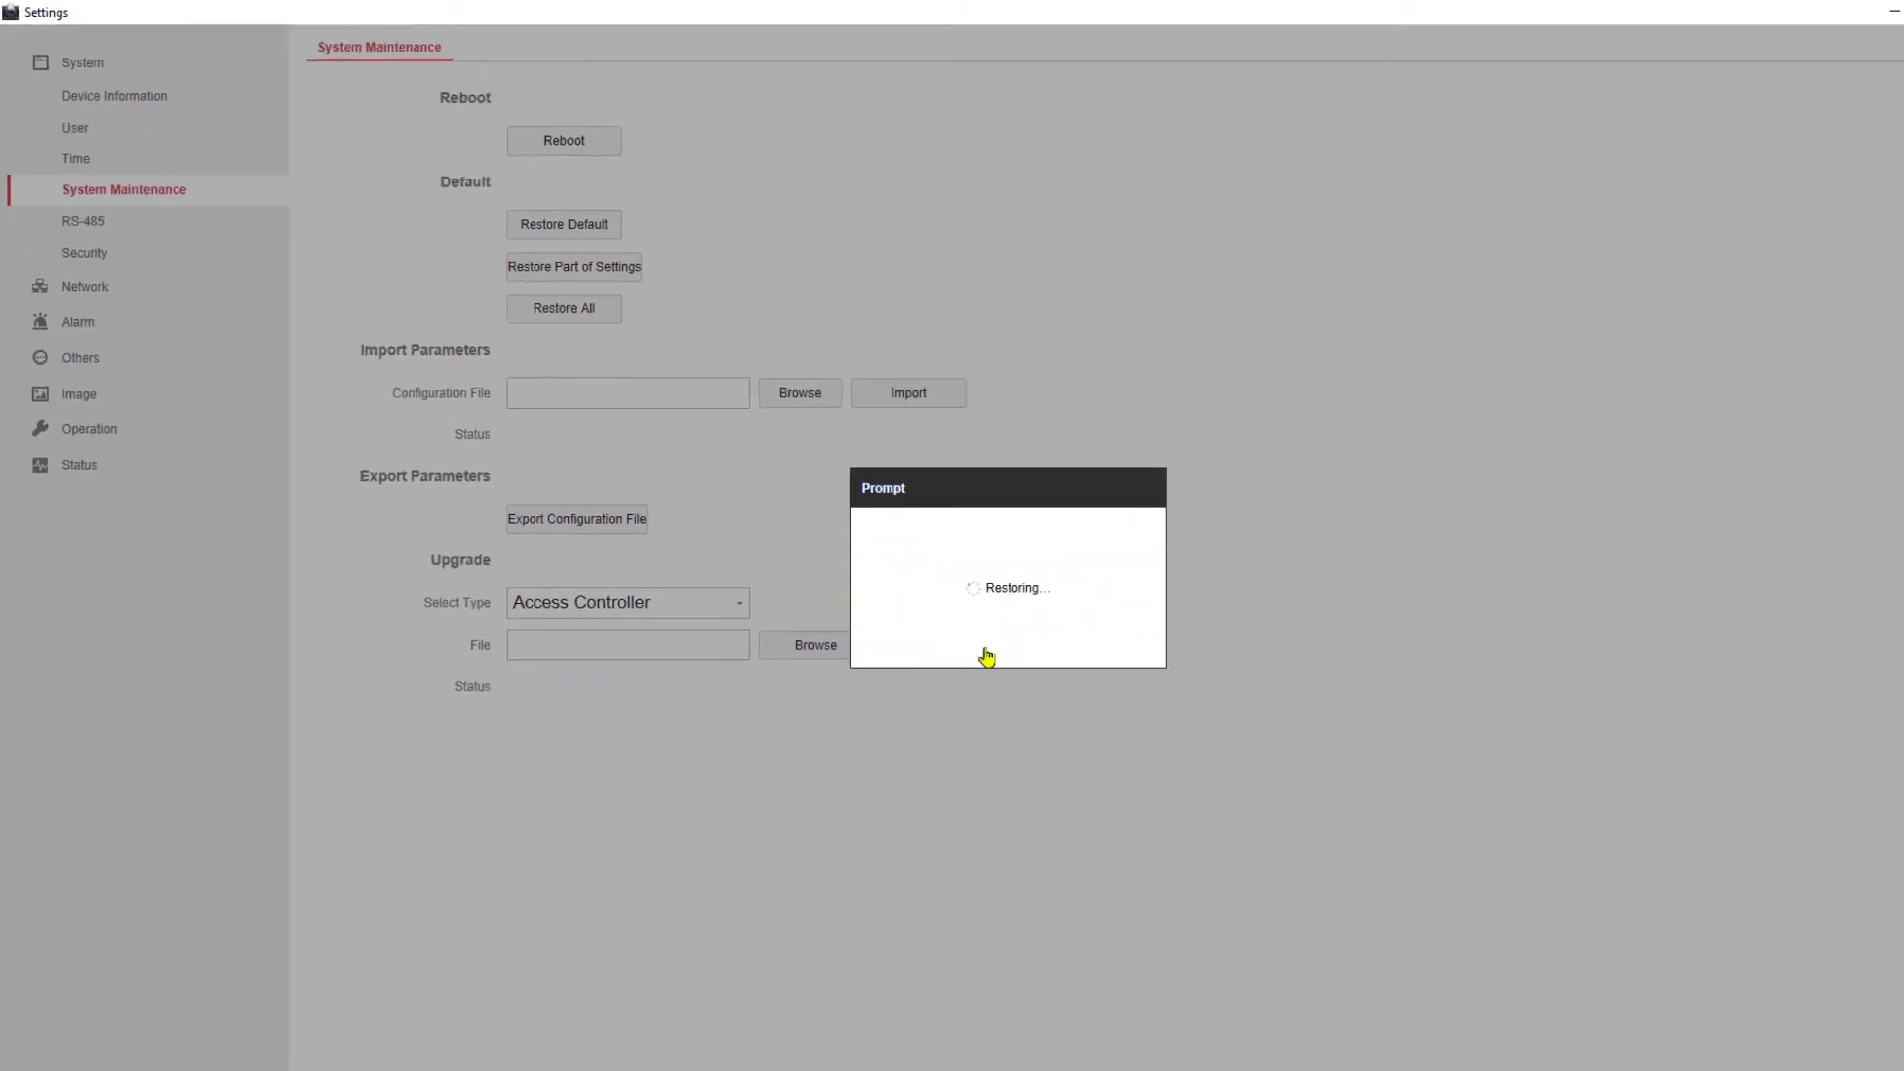